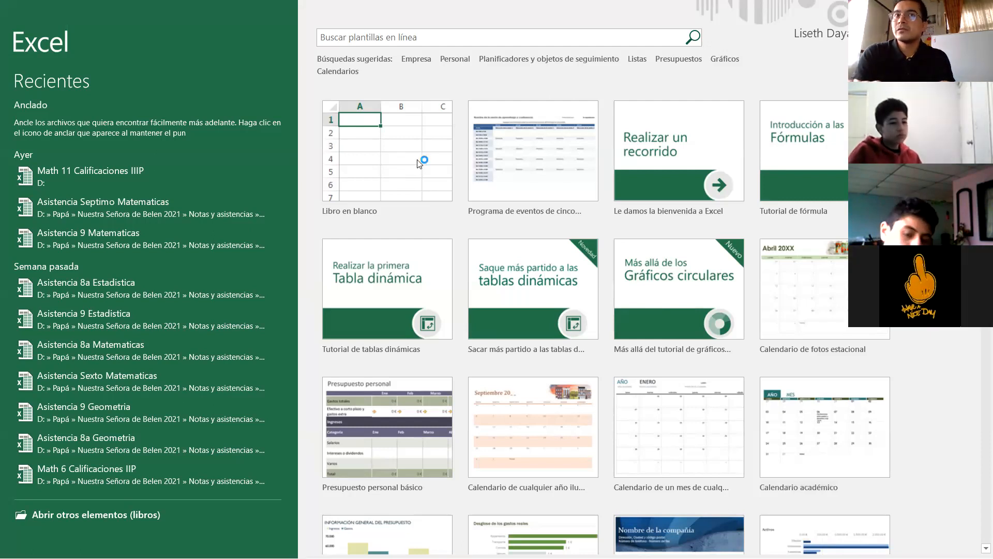
Create a new blank workbook
{"action": "left_click", "coordinate": [395, 149]}
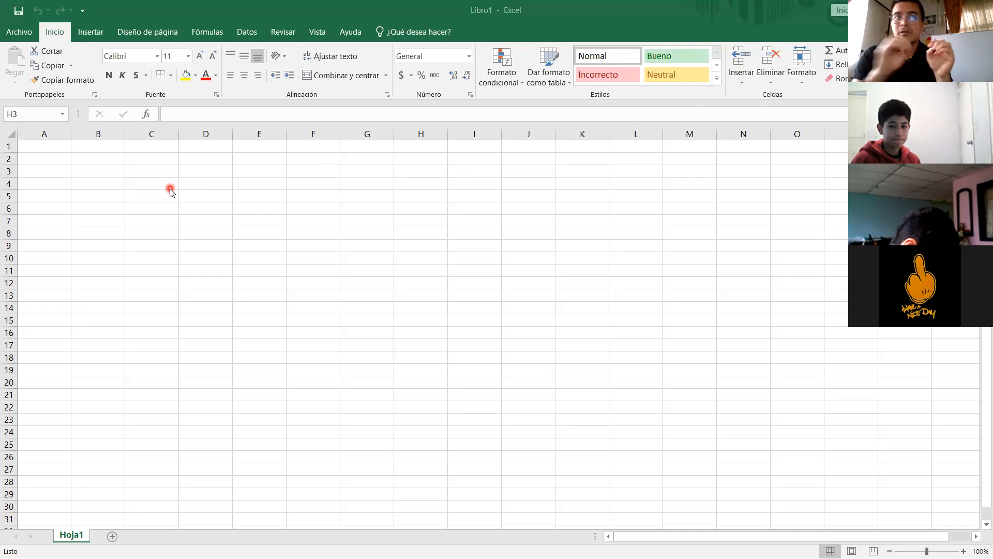
{"action": "left_click", "coordinate": [8, 146]}
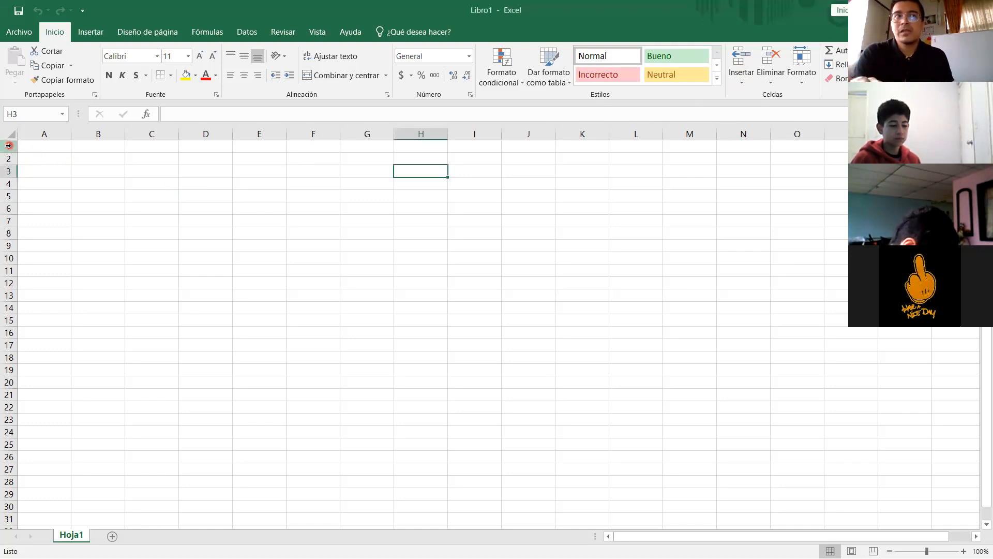
{"action": "key", "text": "Down"}
{"action": "key", "text": "Down"}
{"action": "key", "text": "Down"}
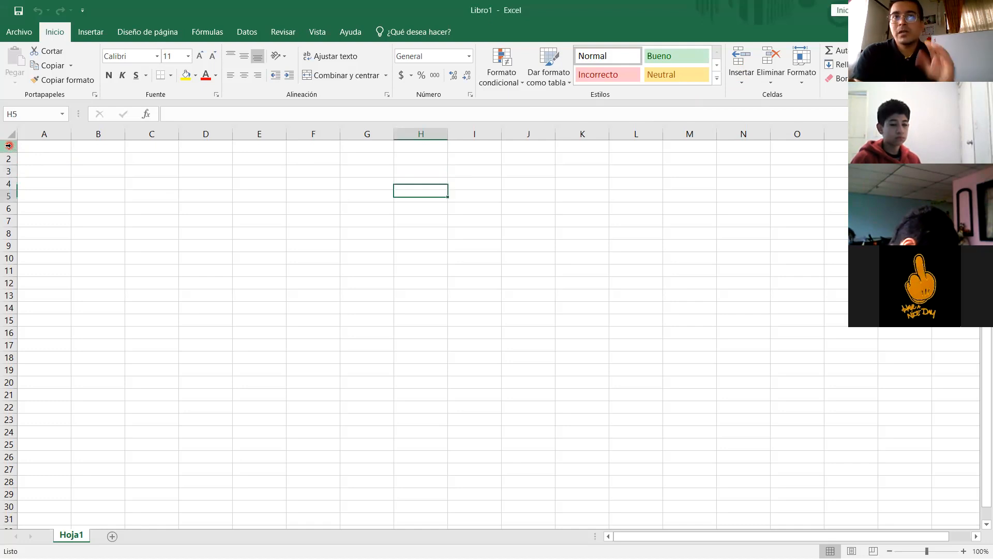
{"action": "key", "text": "Down"}
{"action": "key", "text": "Down"}
{"action": "key", "text": "Down"}
{"action": "key", "text": "Down"}
{"action": "key", "text": "Down"}
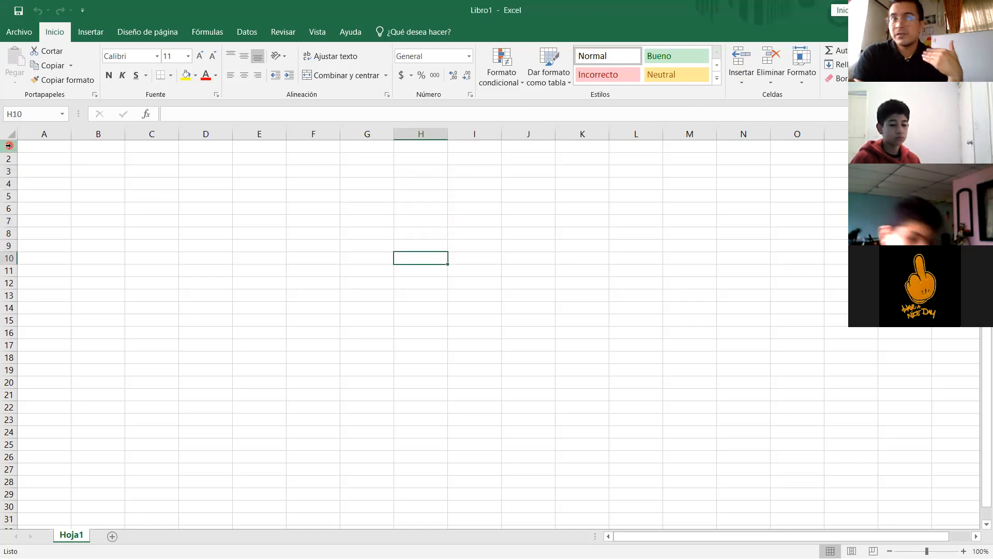
{"action": "left_click", "coordinate": [59, 132]}
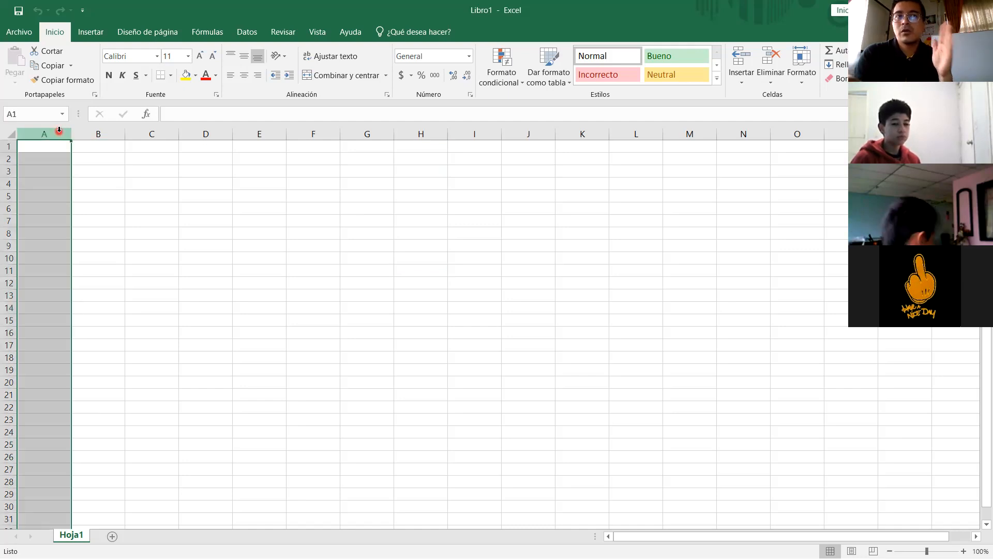
{"action": "key", "text": "Right"}
{"action": "key", "text": "Right"}
{"action": "key", "text": "Right"}
{"action": "key", "text": "Right"}
{"action": "key", "text": "Right"}
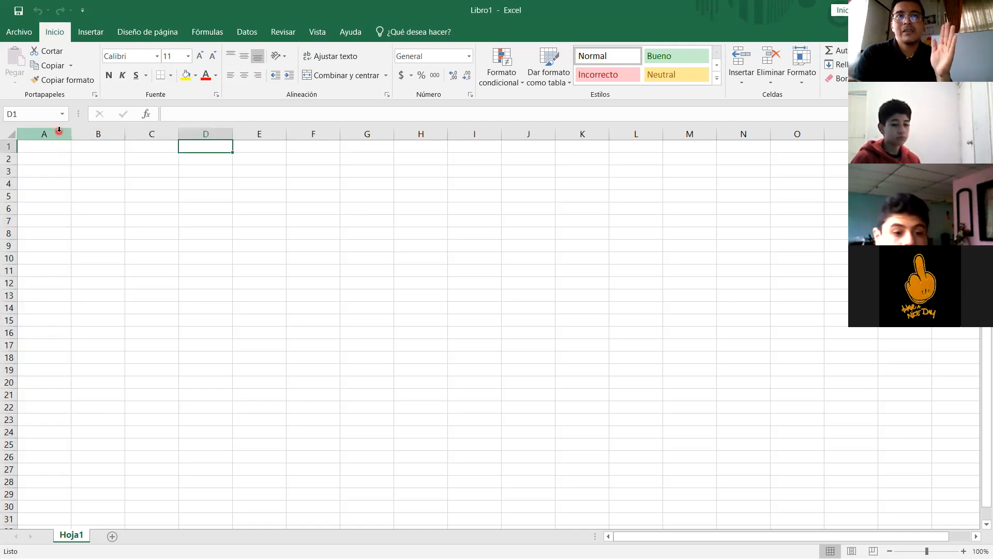
{"action": "key", "text": "Right"}
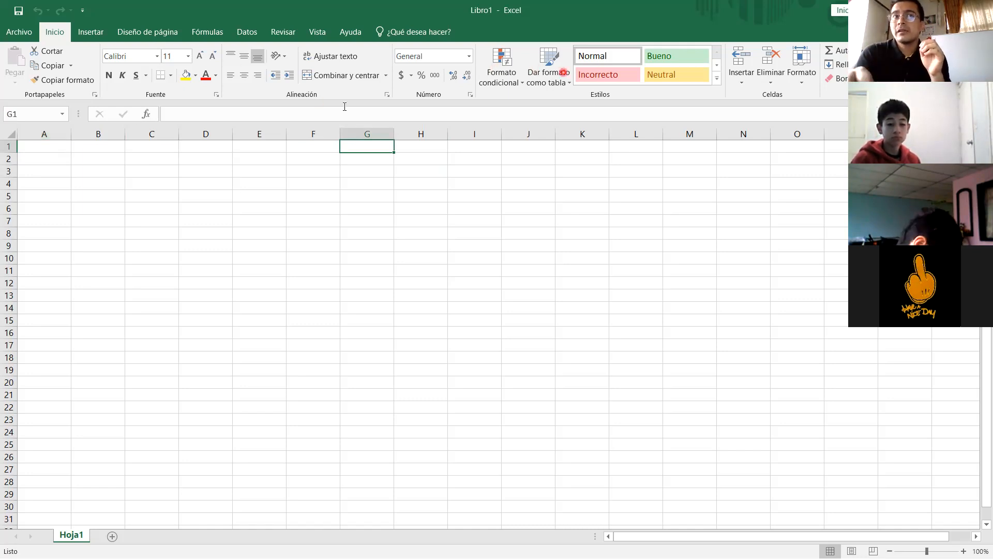
{"action": "left_click", "coordinate": [32, 146]}
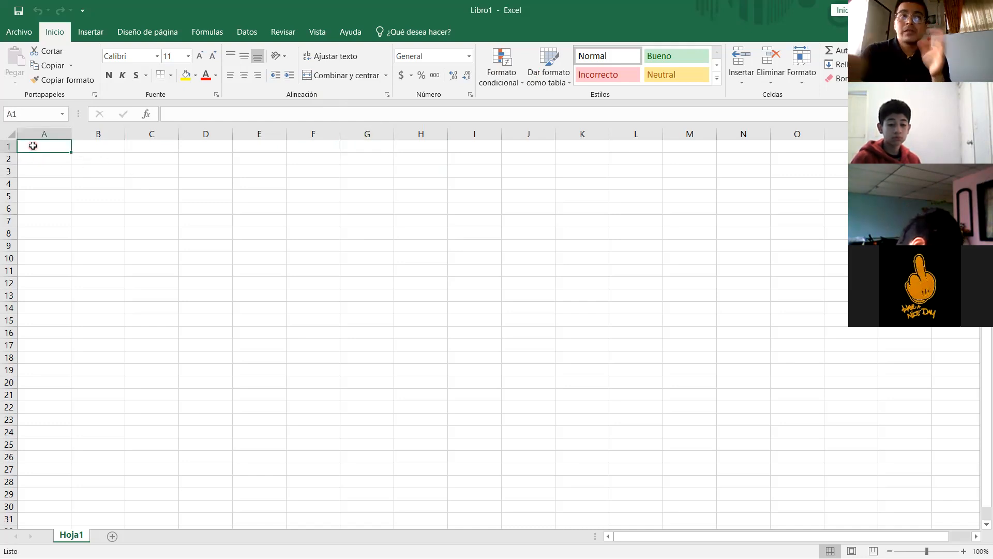
{"action": "left_click", "coordinate": [115, 148]}
{"action": "left_click", "coordinate": [156, 148]}
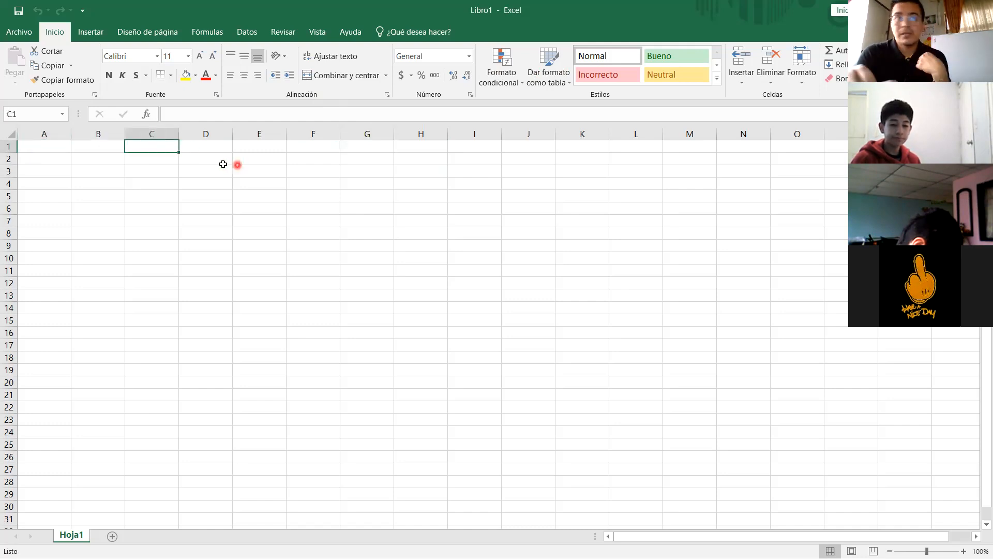
Fill the first row, cells A1 to F1, with the values 18, 19, 24, 27, 18 and 17
{"action": "left_click", "coordinate": [53, 144]}
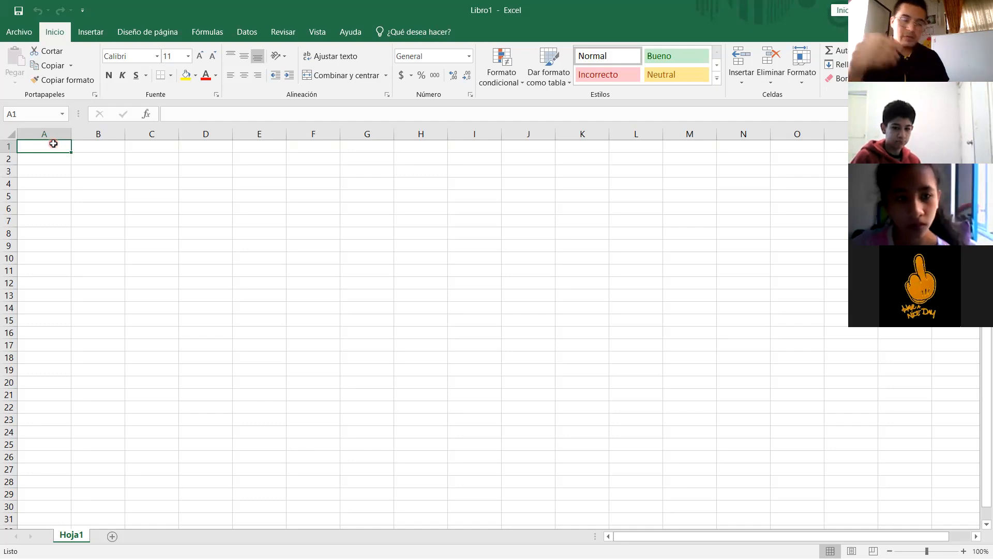
{"action": "type", "text": "18"}
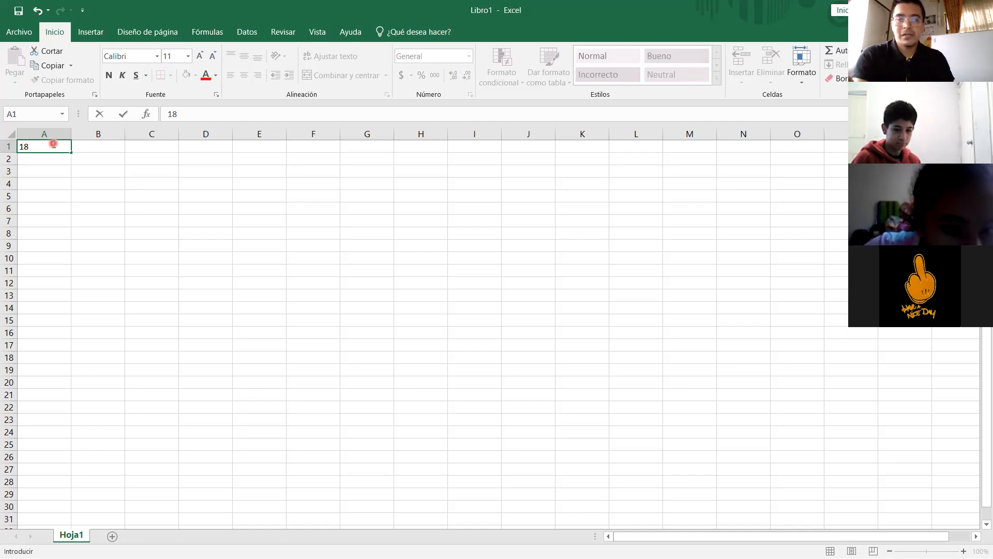
{"action": "key", "text": "Return"}
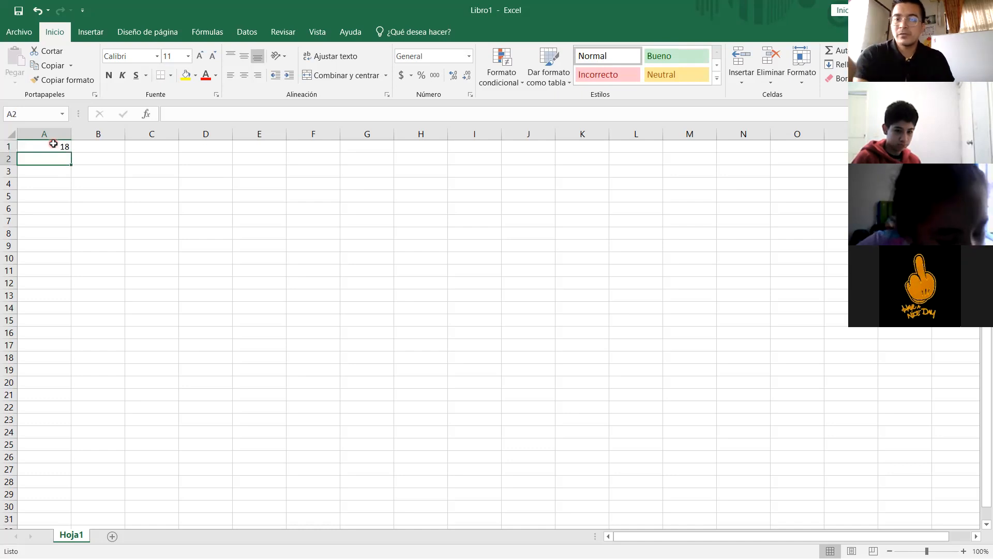
{"action": "left_click", "coordinate": [54, 144]}
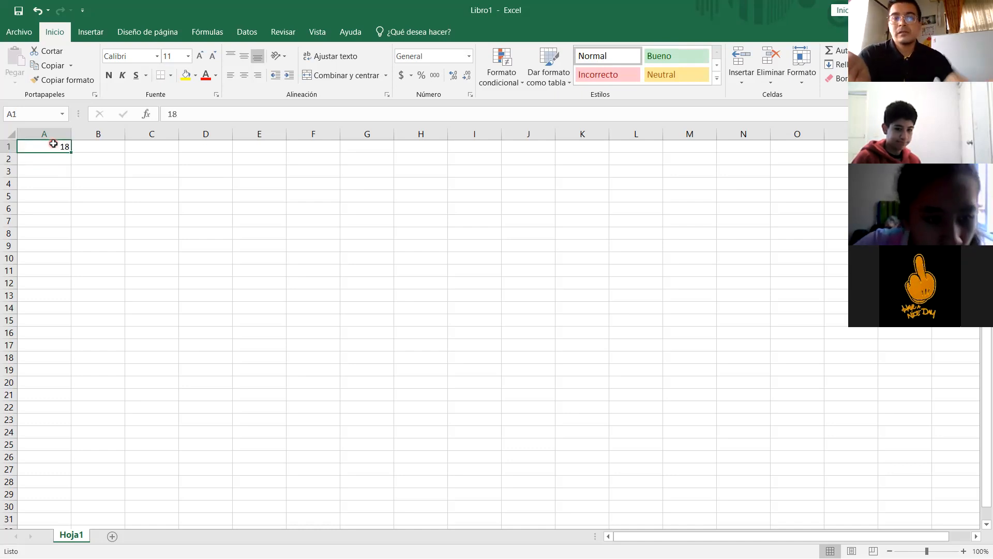
{"action": "key", "text": "Right"}
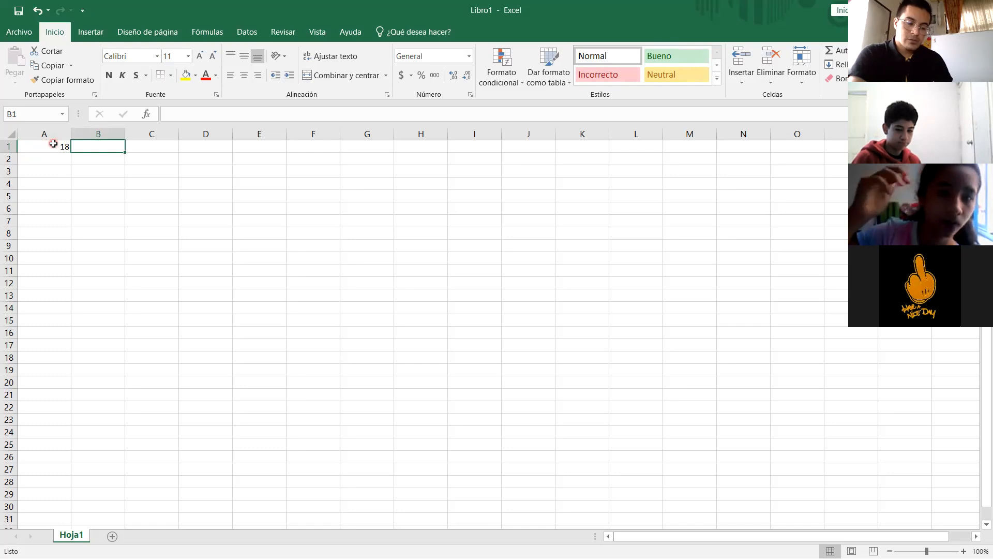
{"action": "type", "text": "19"}
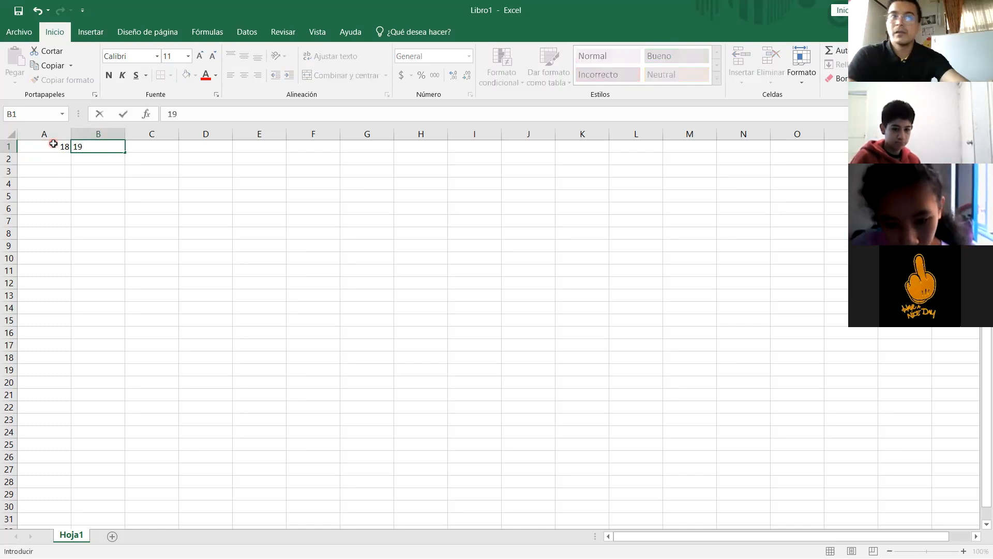
{"action": "key", "text": "Tab"}
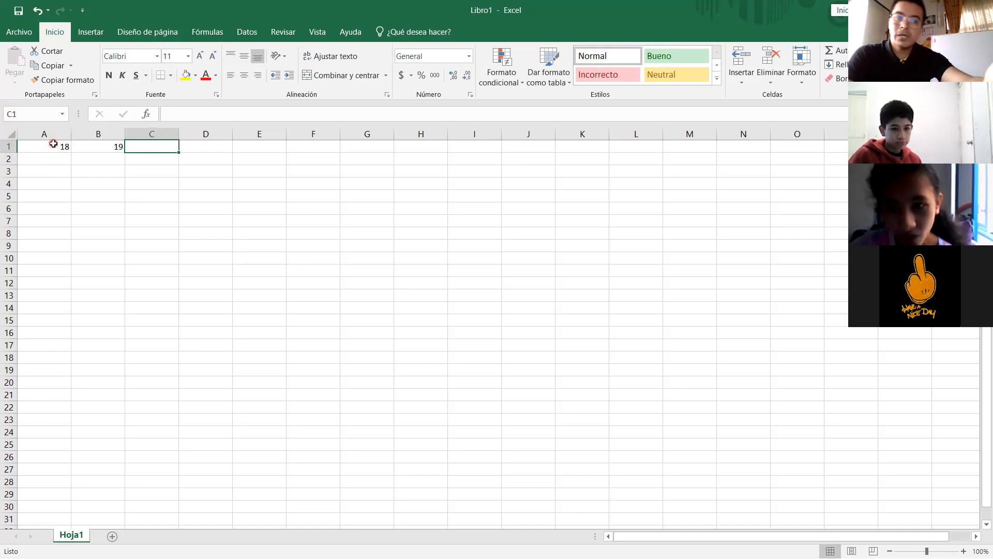
{"action": "type", "text": "24"}
{"action": "key", "text": "Tab"}
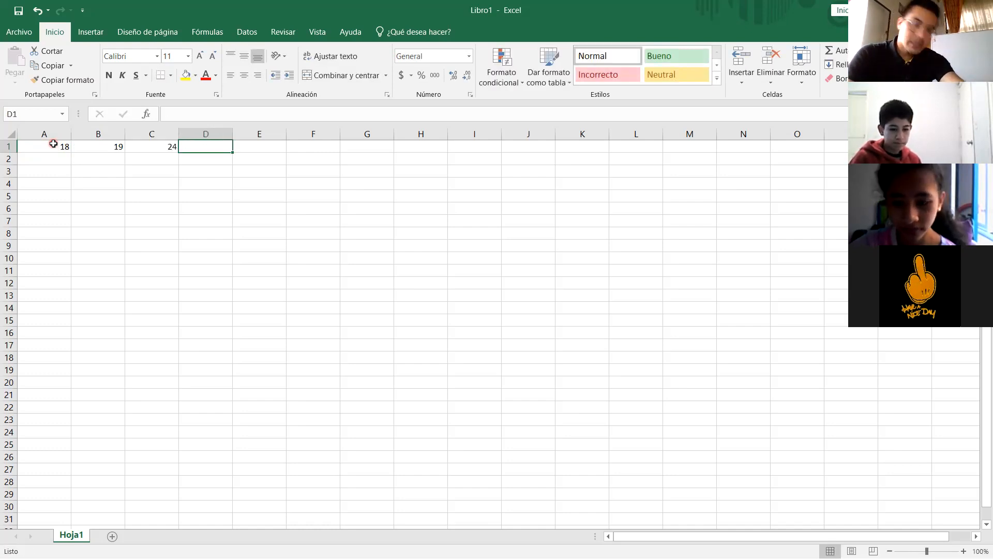
{"action": "type", "text": "27"}
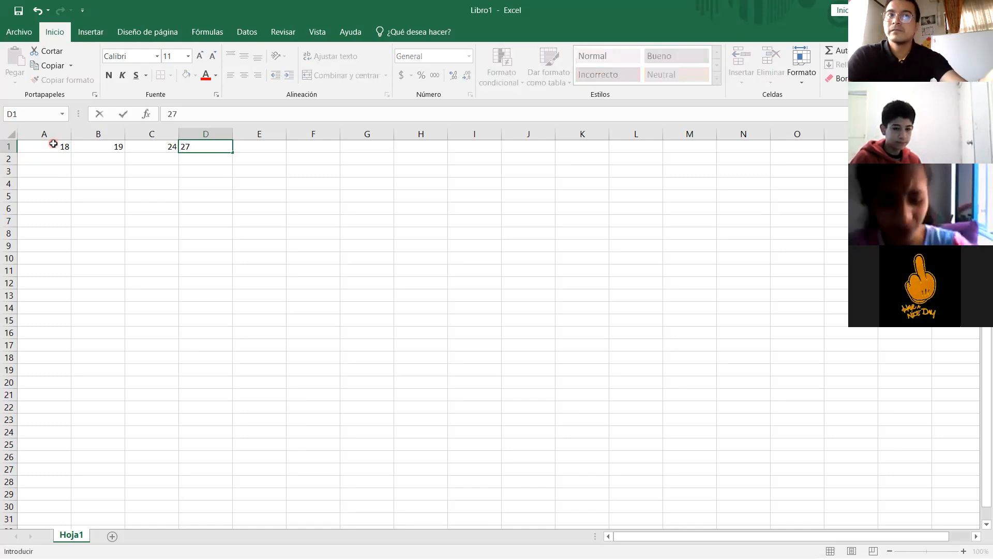
{"action": "key", "text": "Tab"}
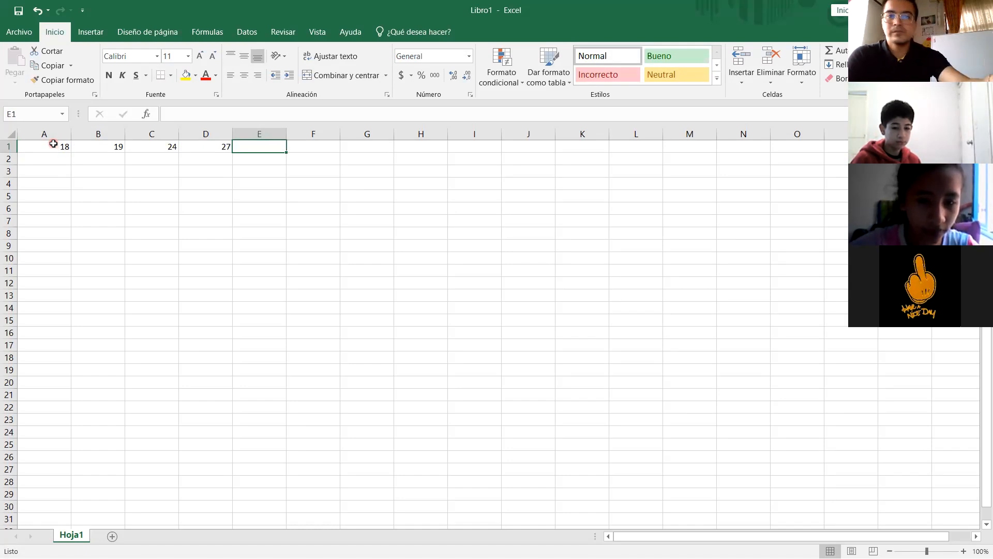
{"action": "type", "text": "18"}
{"action": "key", "text": "Tab"}
{"action": "type", "text": "17"}
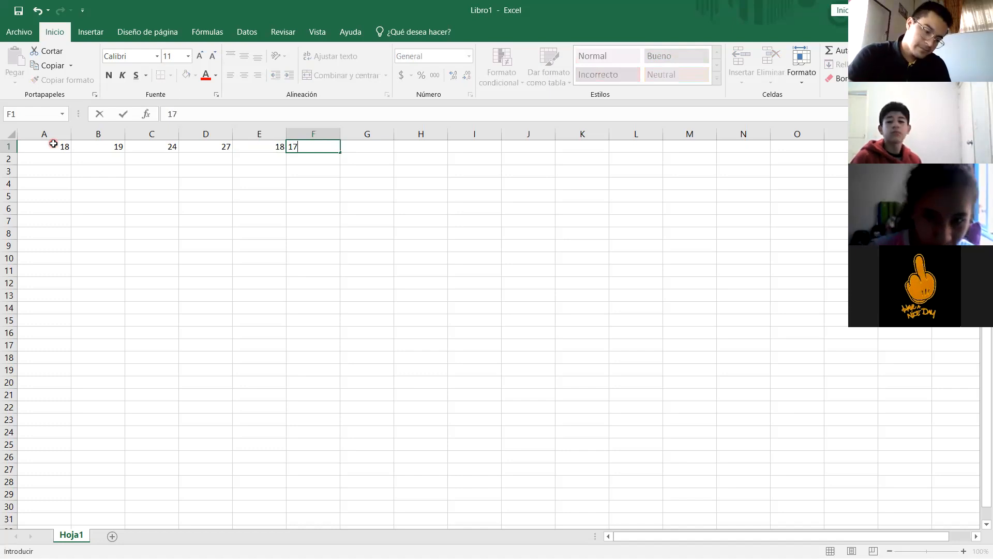
{"action": "key", "text": "Return"}
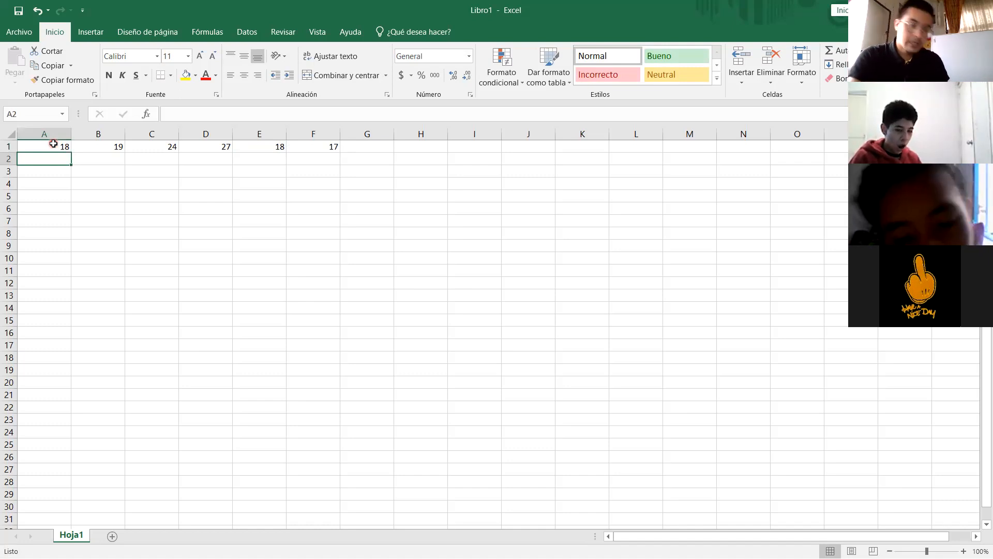
Fill the second row, cells A2 to F2, with the values 19, 15, 12, 17, 22 and 14
{"action": "type", "text": "19"}
{"action": "key", "text": "Tab"}
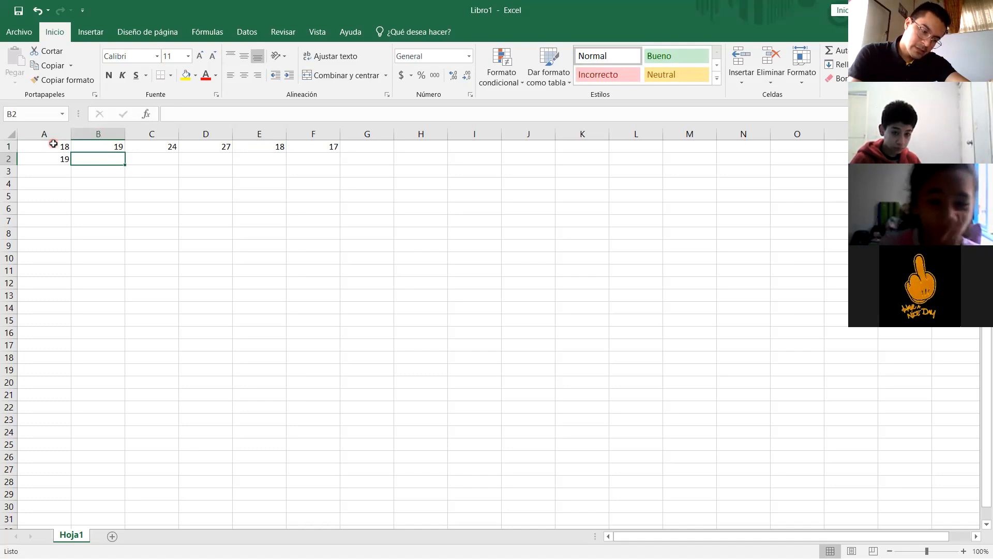
{"action": "type", "text": "15"}
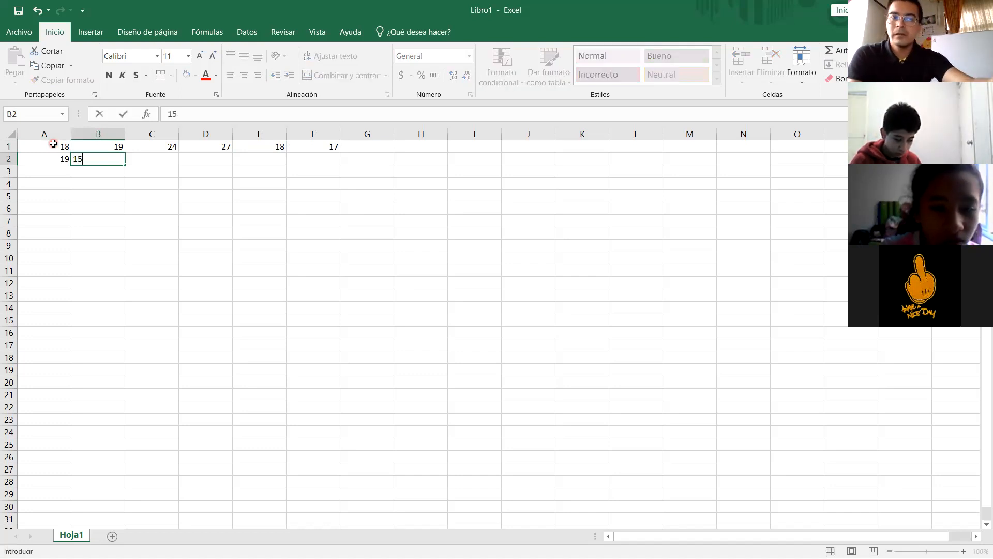
{"action": "key", "text": "Tab"}
{"action": "type", "text": "12"}
{"action": "key", "text": "Tab"}
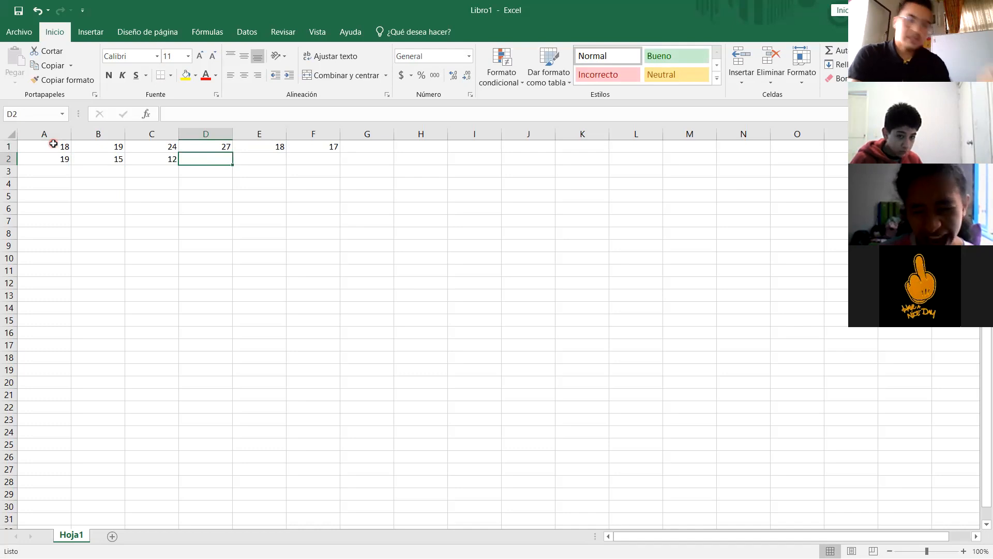
{"action": "type", "text": "17"}
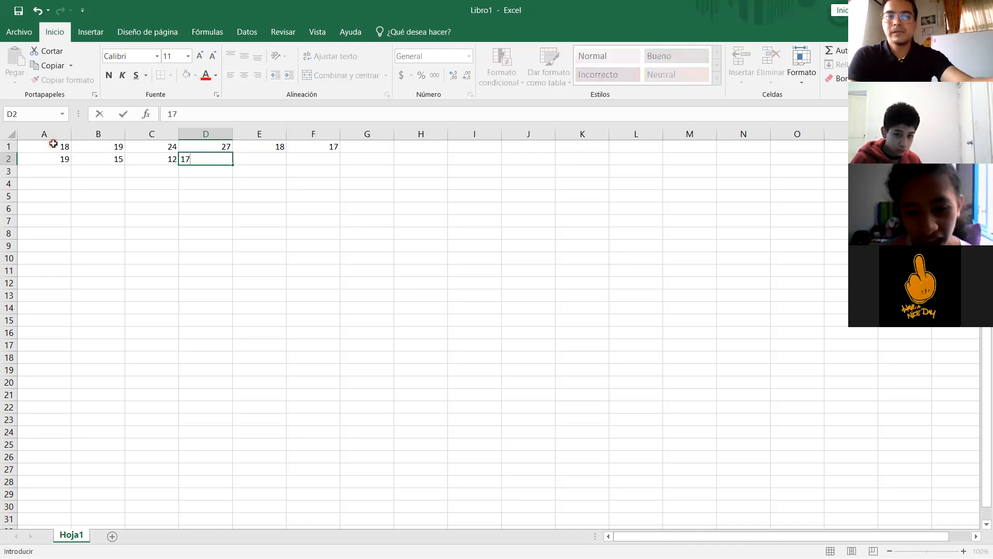
{"action": "key", "text": "Tab"}
{"action": "type", "text": "22"}
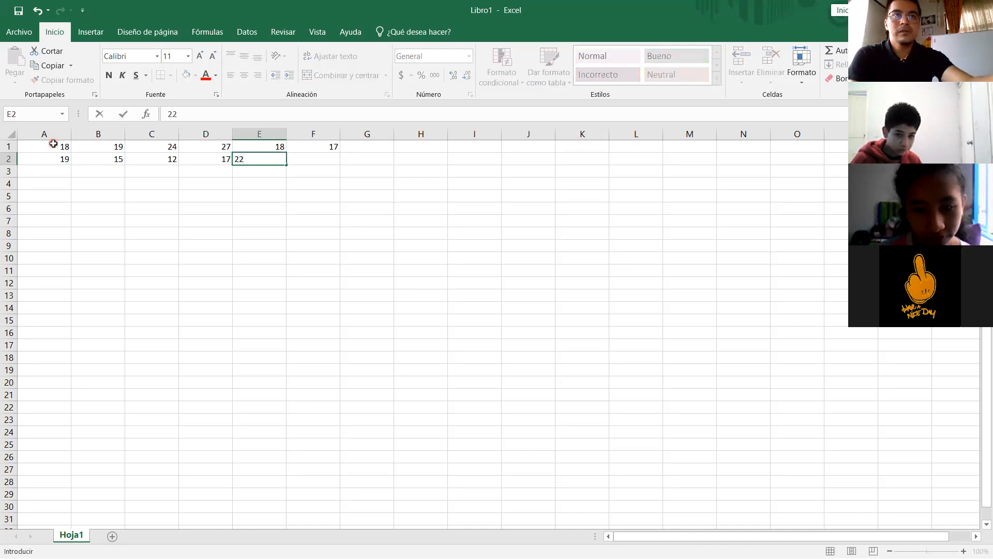
{"action": "key", "text": "Tab"}
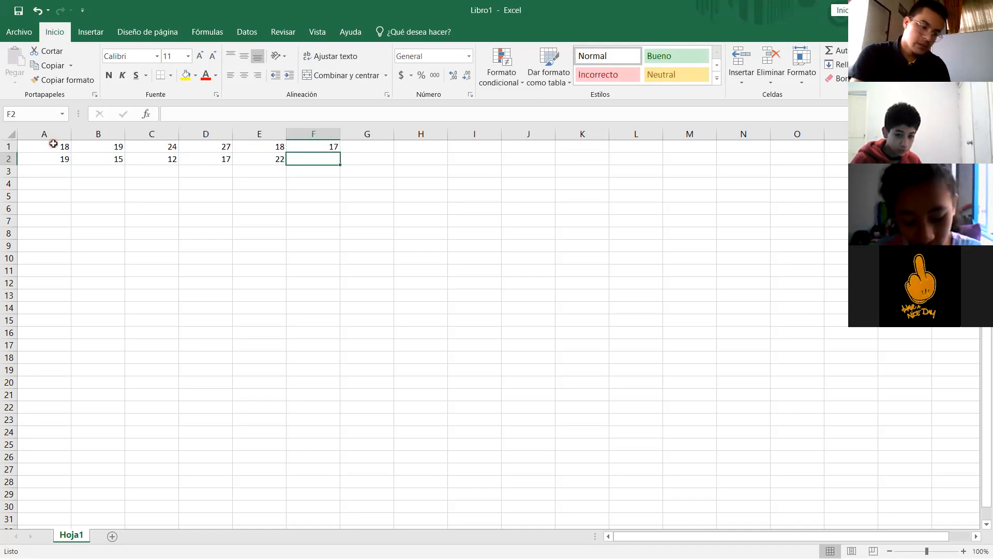
{"action": "type", "text": "14"}
{"action": "key", "text": "Tab"}
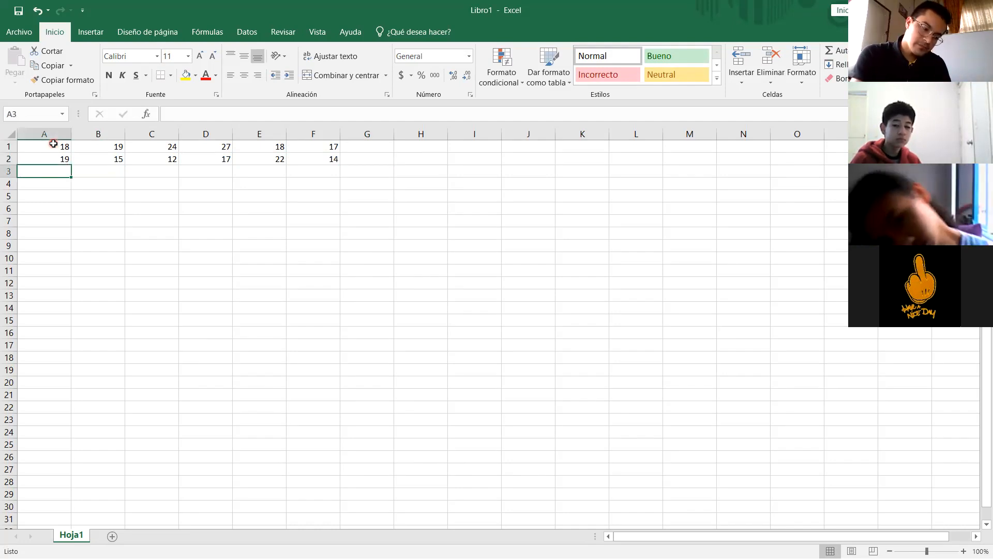
Fill the third row, cells A3 to F3, with the values 15, 26, 14, 19, 16 and 23
{"action": "type", "text": "15"}
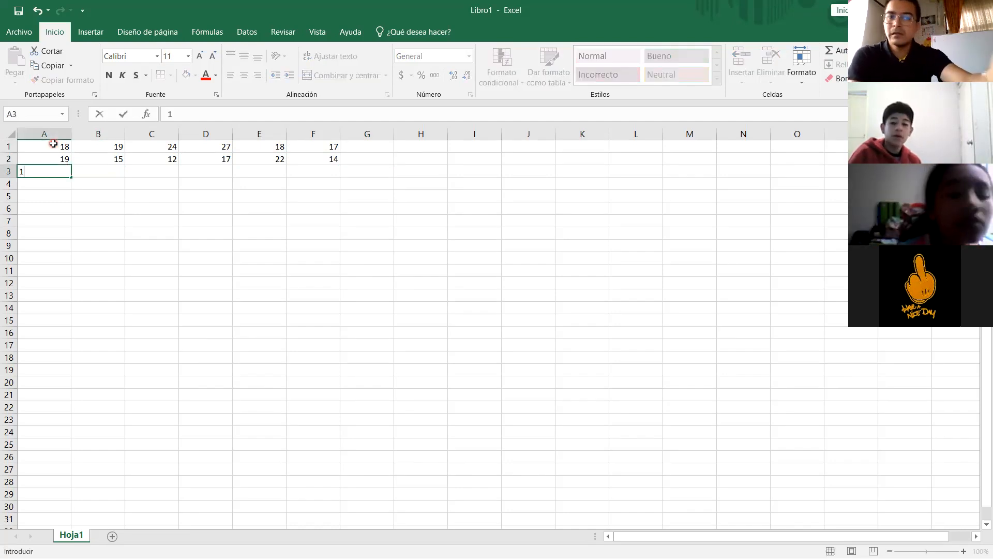
{"action": "key", "text": "Tab"}
{"action": "type", "text": "26"}
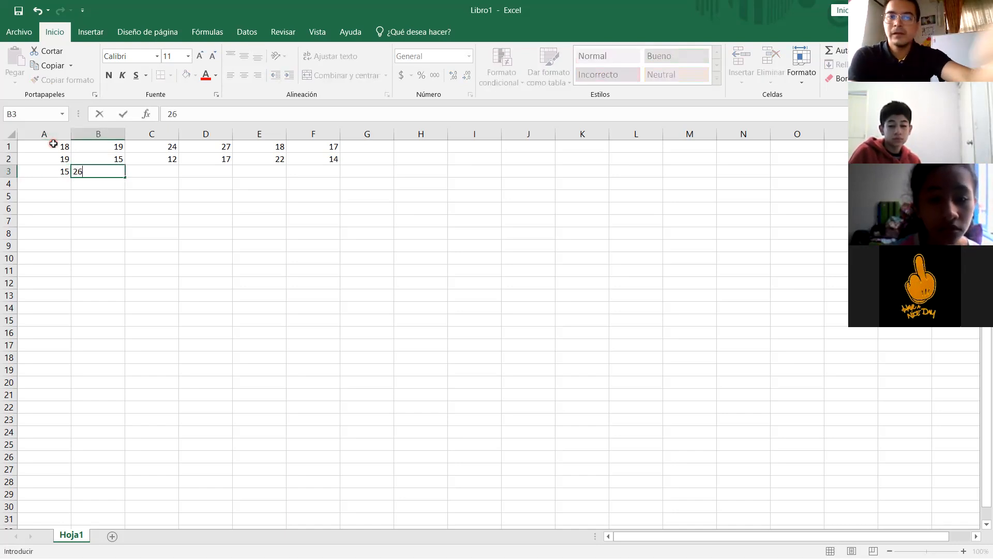
{"action": "key", "text": "Tab"}
{"action": "type", "text": "14"}
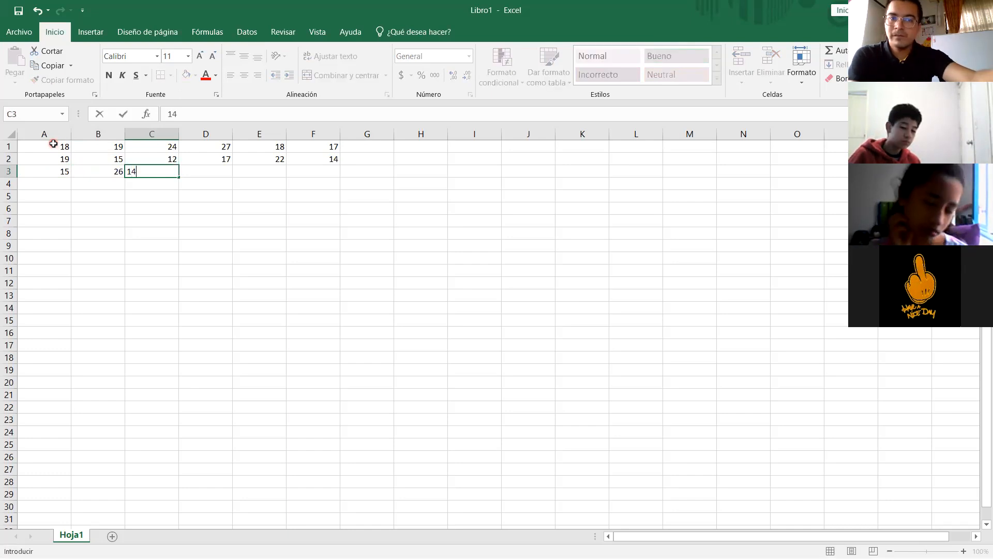
{"action": "key", "text": "Tab"}
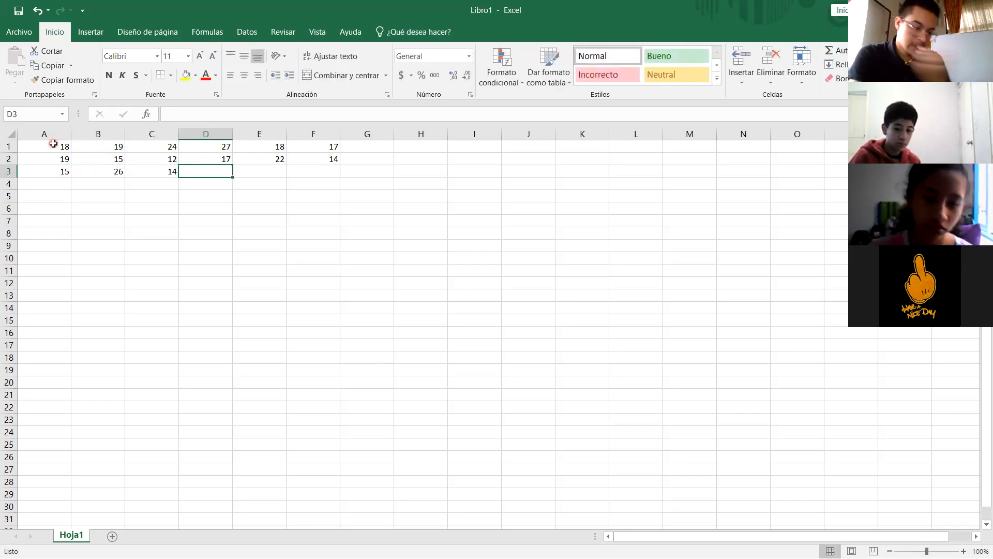
{"action": "type", "text": "19"}
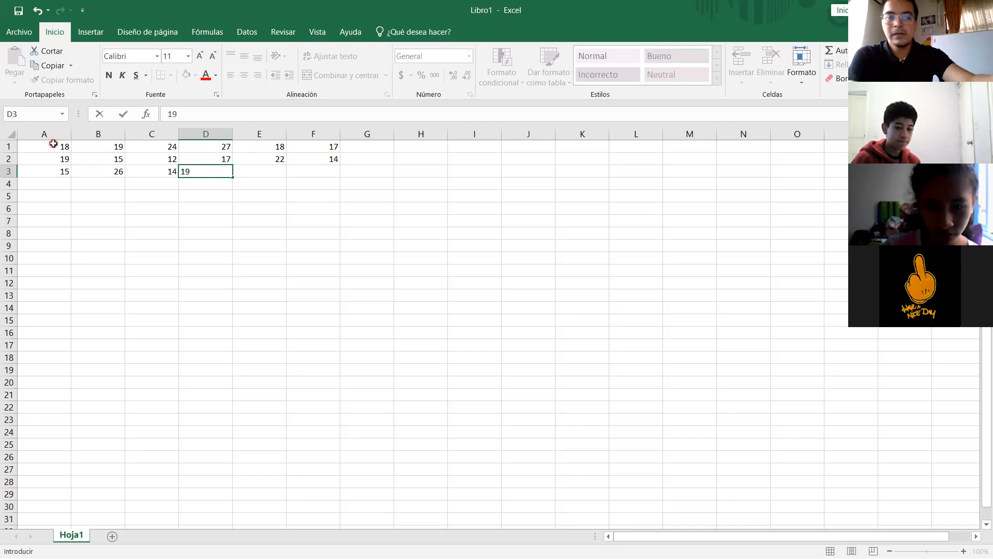
{"action": "key", "text": "Tab"}
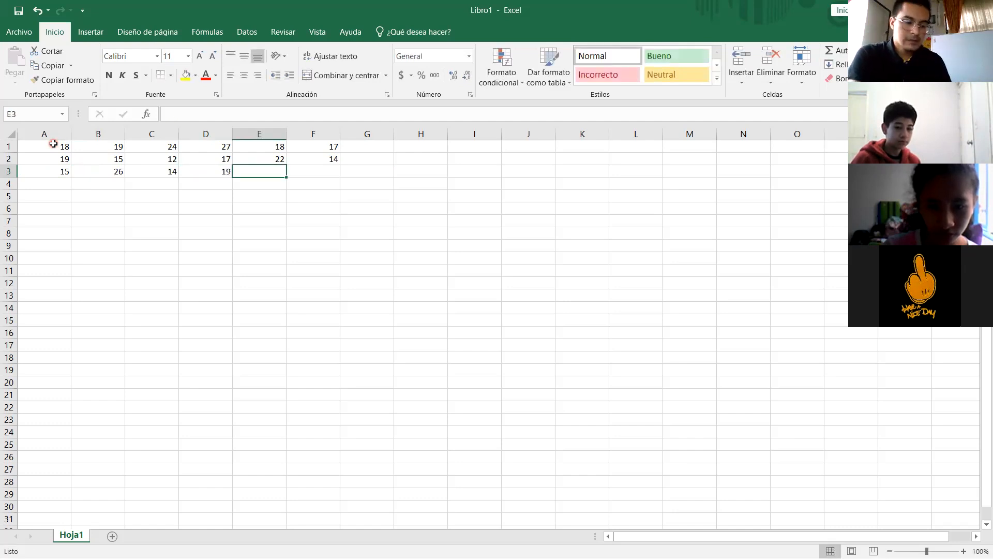
{"action": "type", "text": "16"}
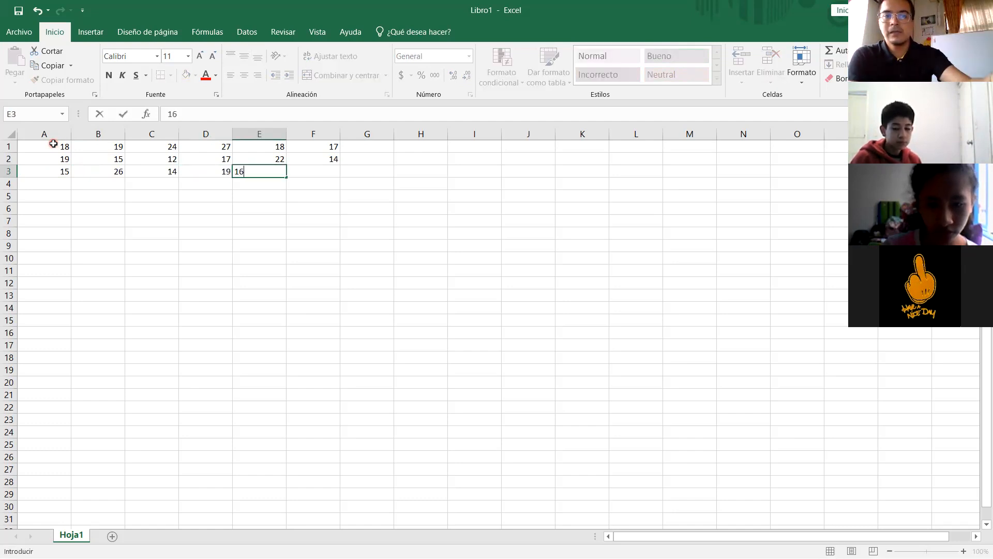
{"action": "key", "text": "Tab"}
{"action": "type", "text": "23"}
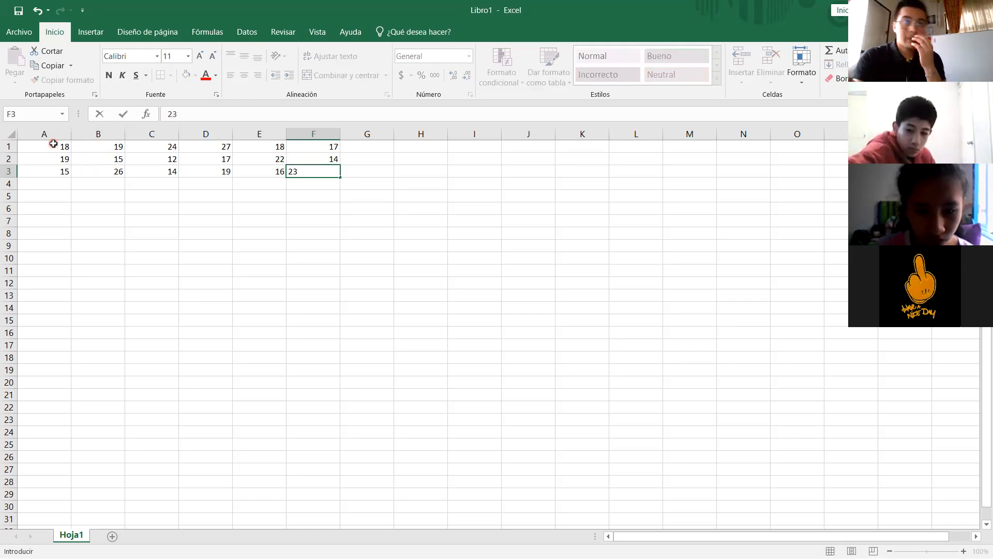
{"action": "key", "text": "Return"}
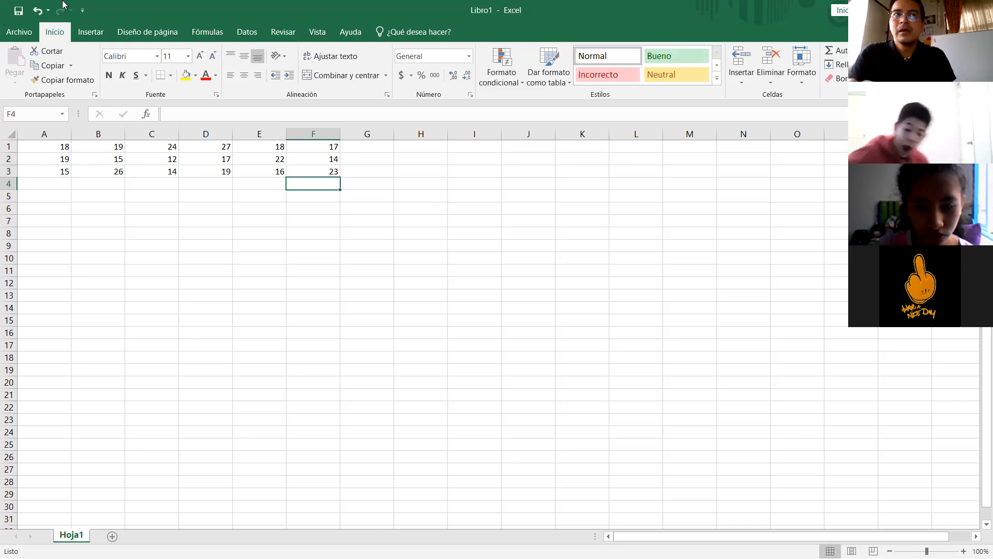
Apply all borders (Todos los bordes) to the data range A1:F3
{"action": "left_click", "coordinate": [53, 146]}
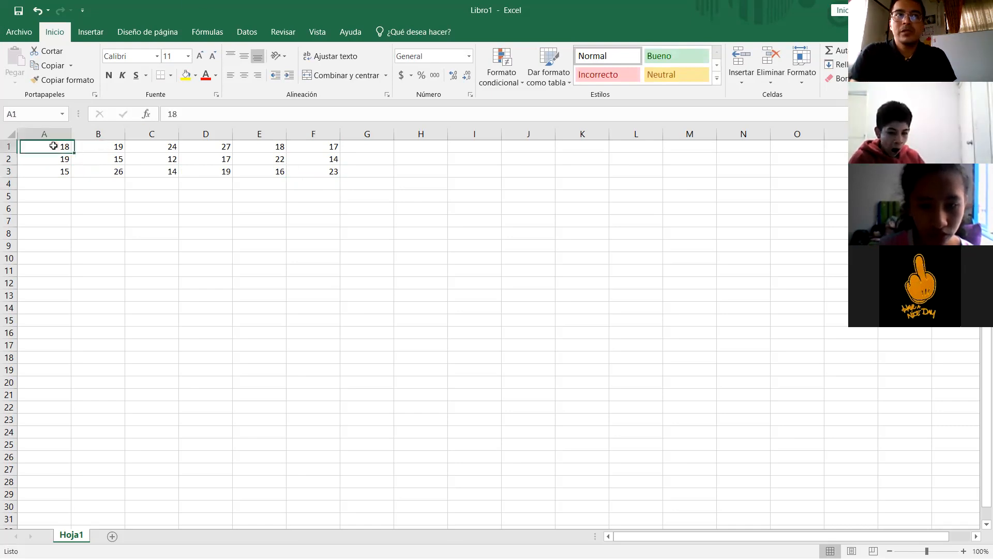
{"action": "left_click_drag", "start_coordinate": [54, 146], "coordinate": [72, 147]}
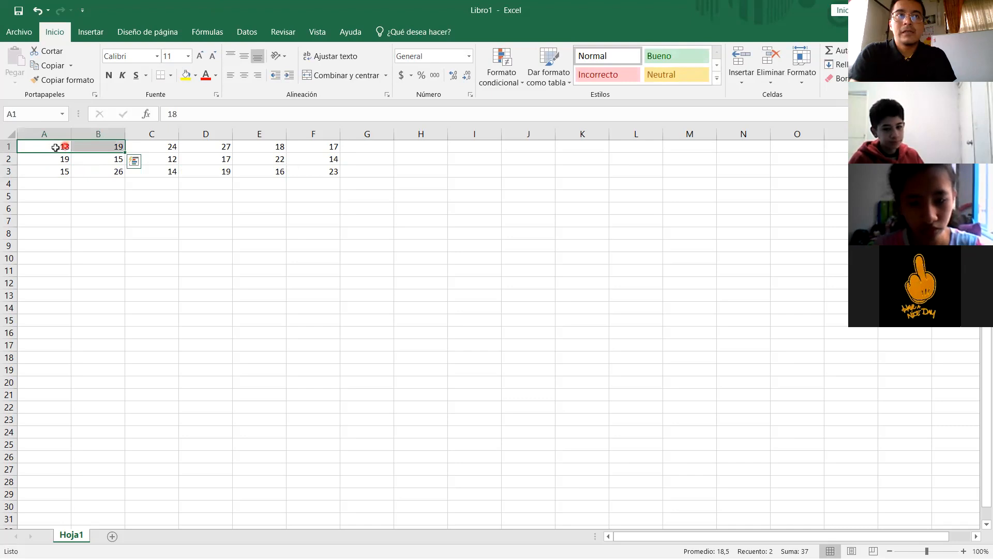
{"action": "left_click", "coordinate": [55, 147]}
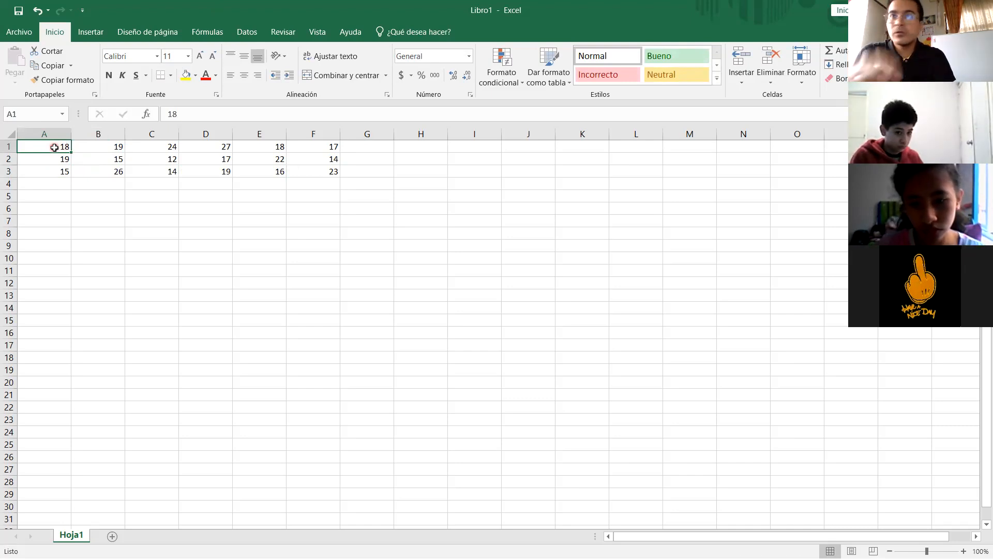
{"action": "left_click_drag", "start_coordinate": [55, 148], "coordinate": [318, 172]}
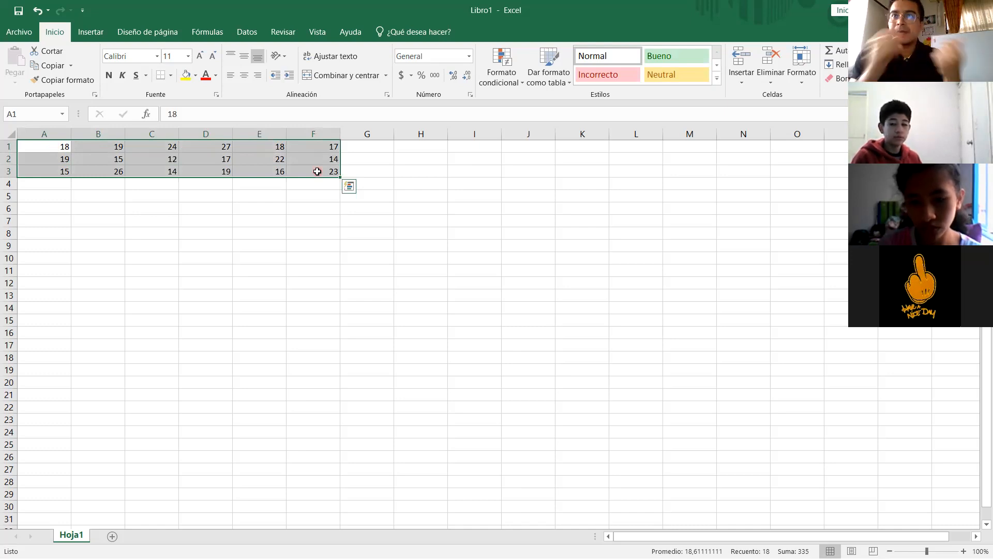
{"action": "left_click", "coordinate": [171, 76]}
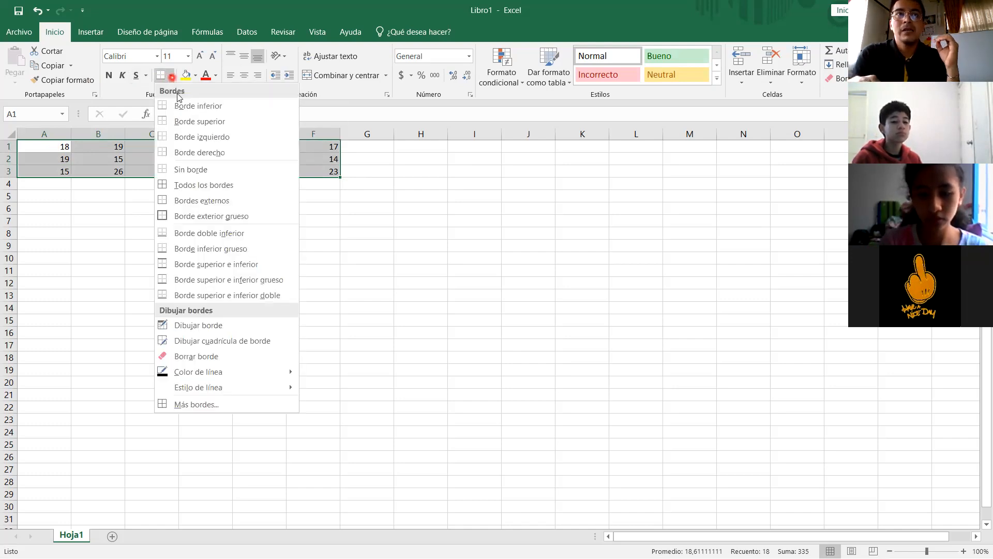
{"action": "left_click", "coordinate": [232, 185]}
{"action": "left_click", "coordinate": [339, 217]}
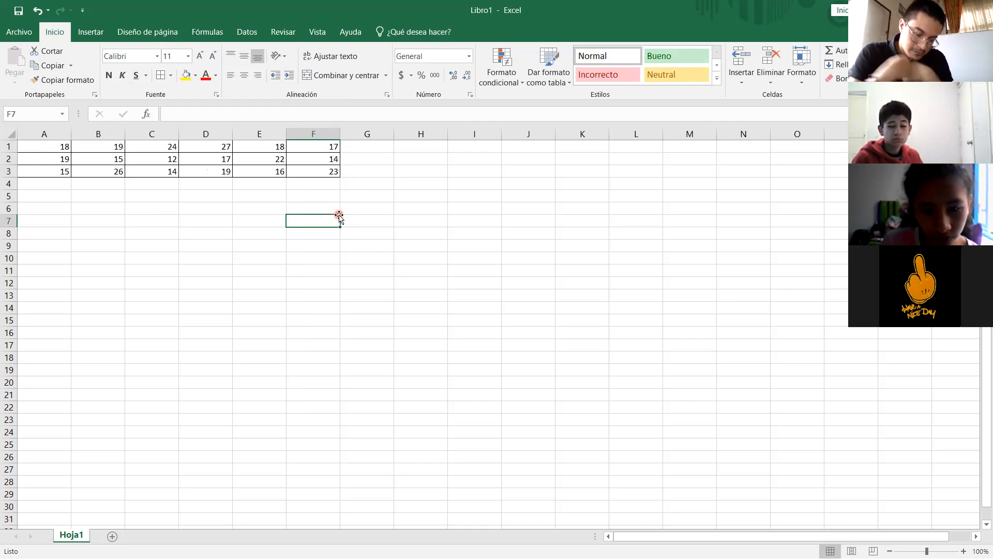
Enter the heading MEDIDAS ESTADISTICAS in cell A6, below the data table
{"action": "left_click", "coordinate": [51, 210]}
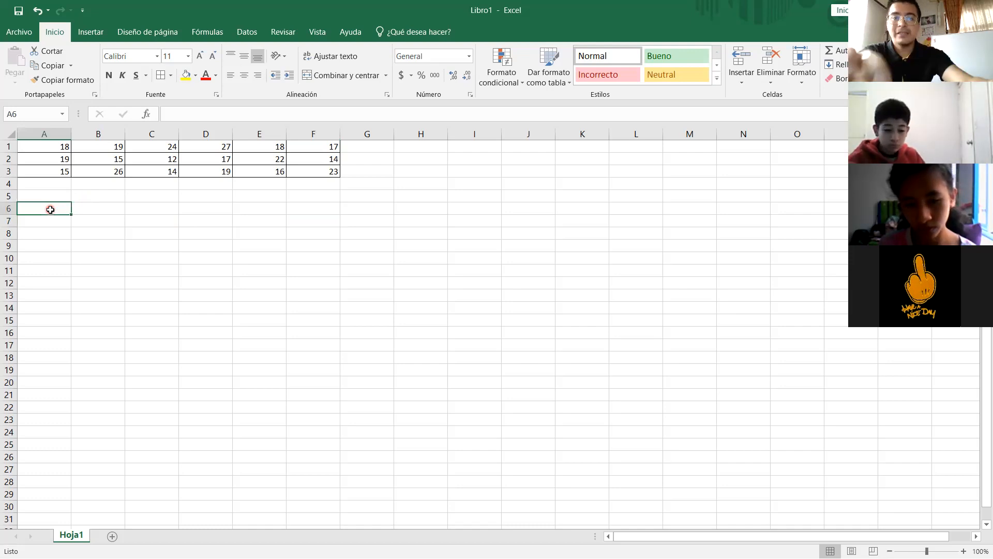
{"action": "type", "text": "MEDIDA"}
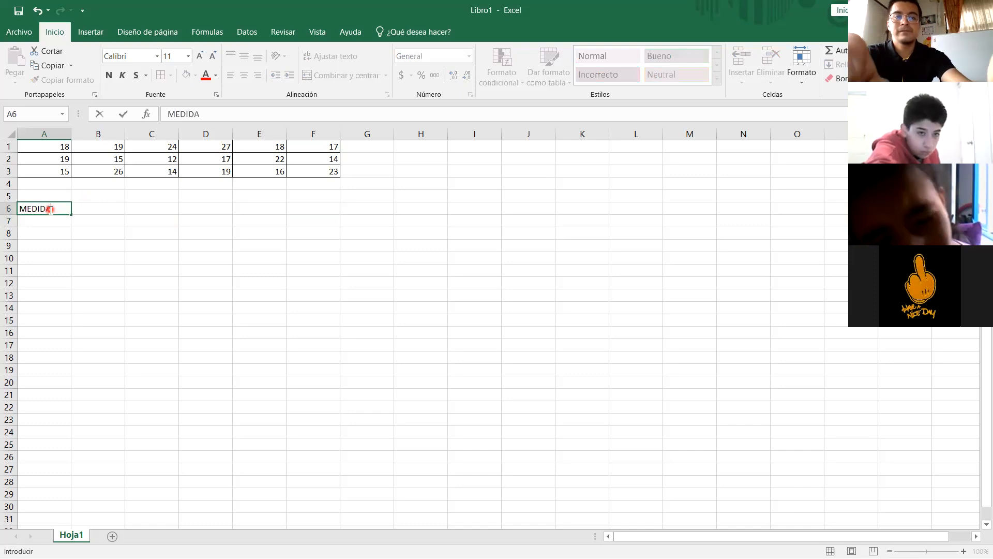
{"action": "type", "text": "S ESTADIST"}
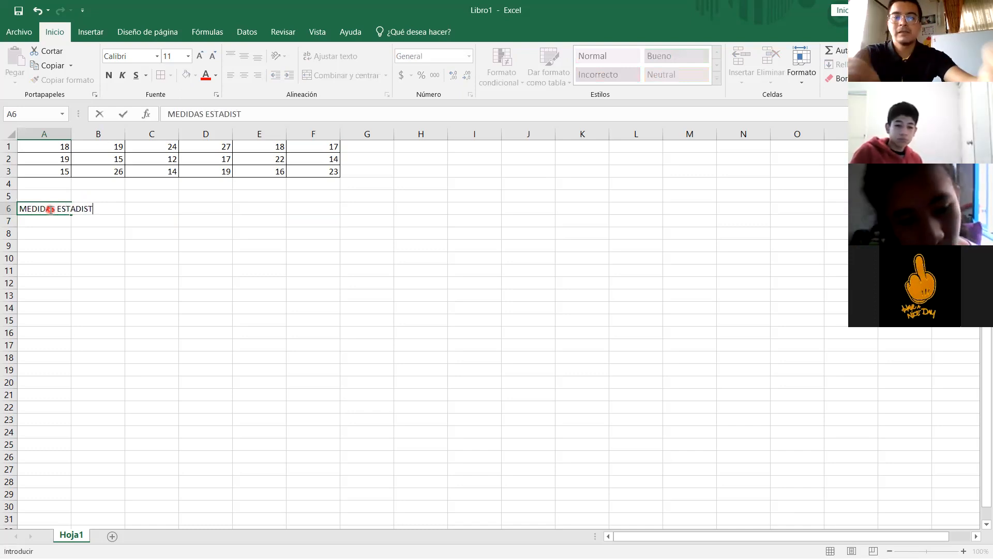
{"action": "type", "text": "ICAS"}
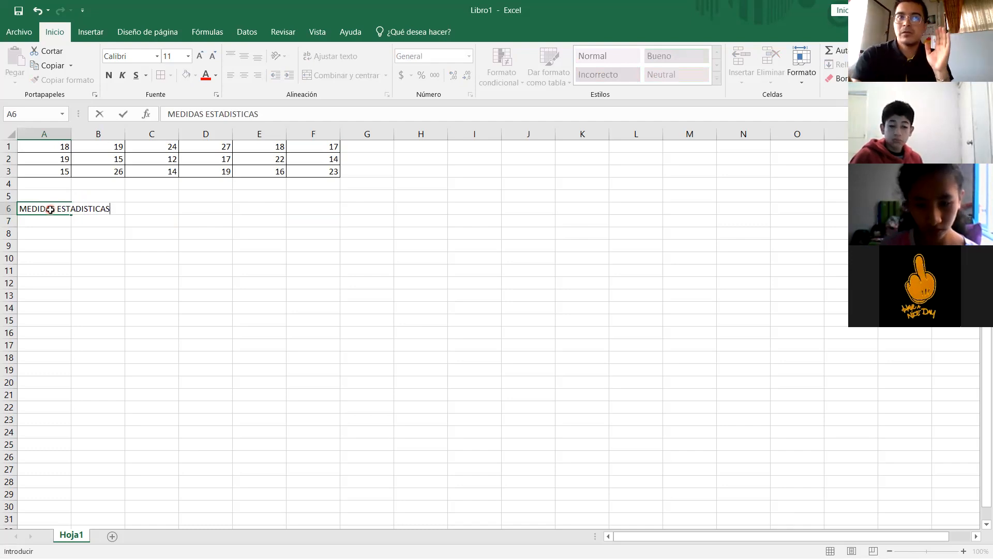
{"action": "key", "text": "Return"}
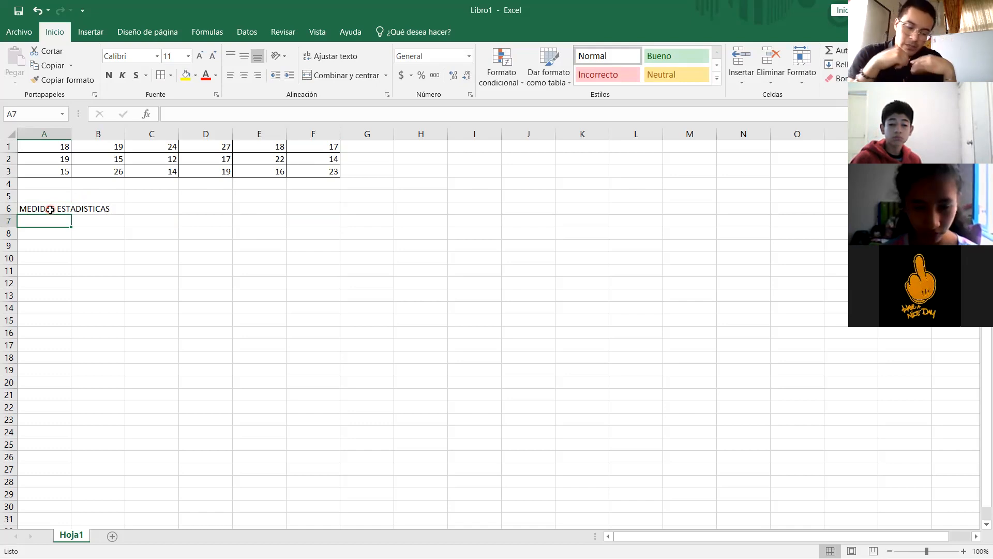
Enter the labels MEDIA in cell A7 and MEDIANA in cell A8
{"action": "type", "text": "MEDIA"}
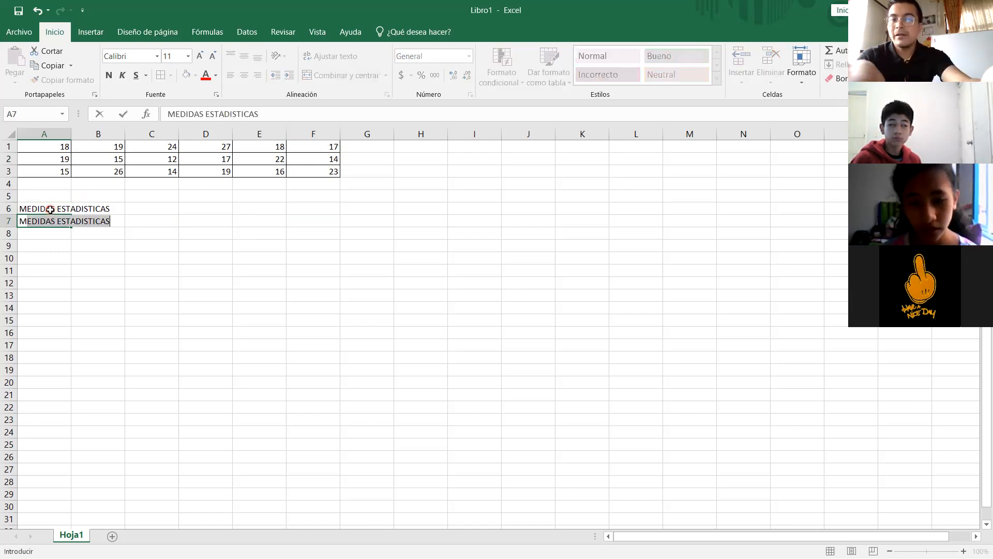
{"action": "key", "text": "Return"}
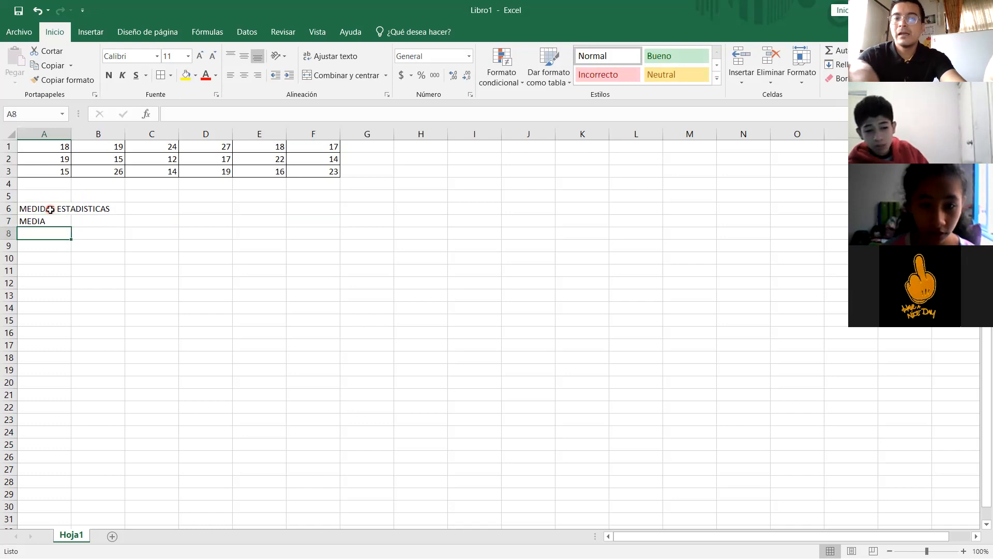
{"action": "type", "text": "MEDIANA"}
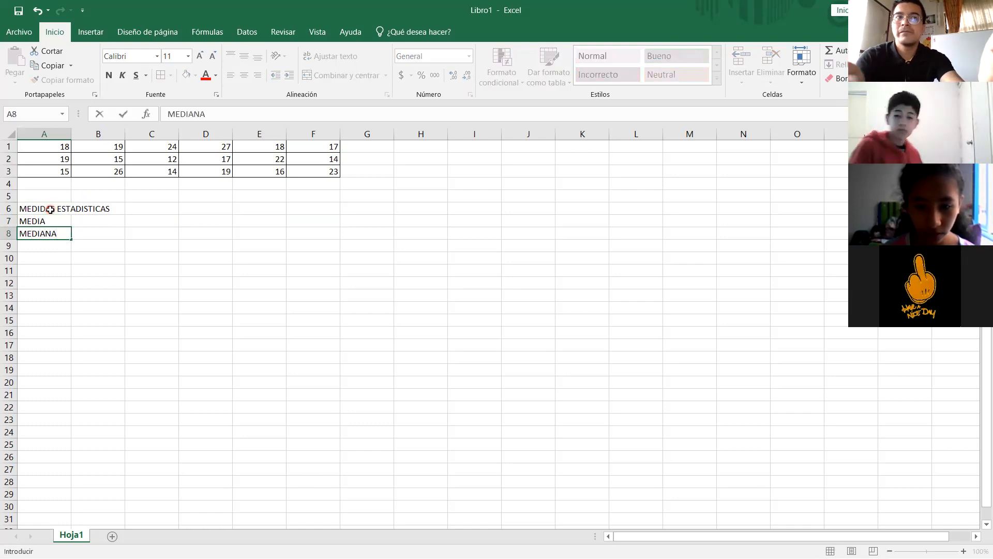
{"action": "key", "text": "Return"}
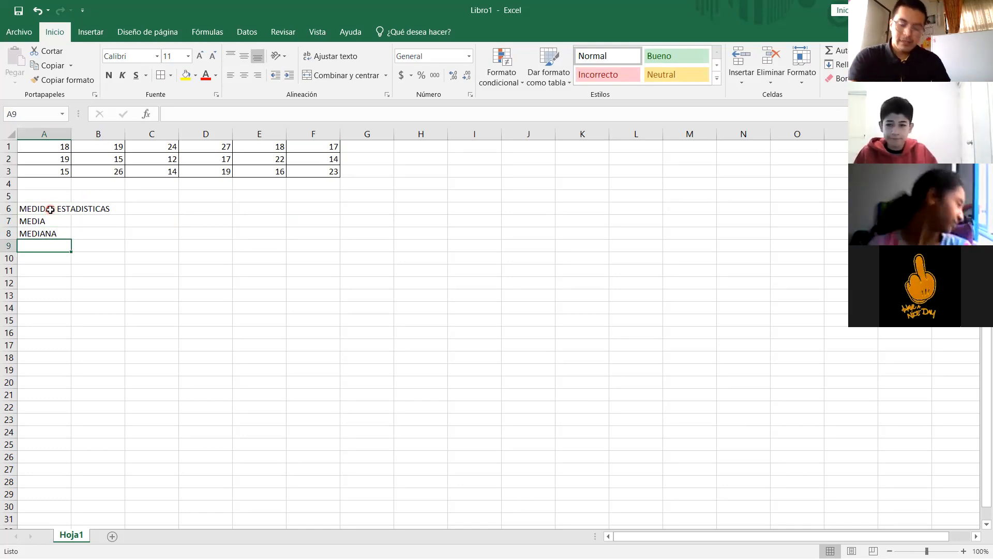
Enter the labels PRIMER CUARTIL, SEGUNDO CUARTIL and TERCER CUARTIL in cells A9 to A11
{"action": "type", "text": "PRI"}
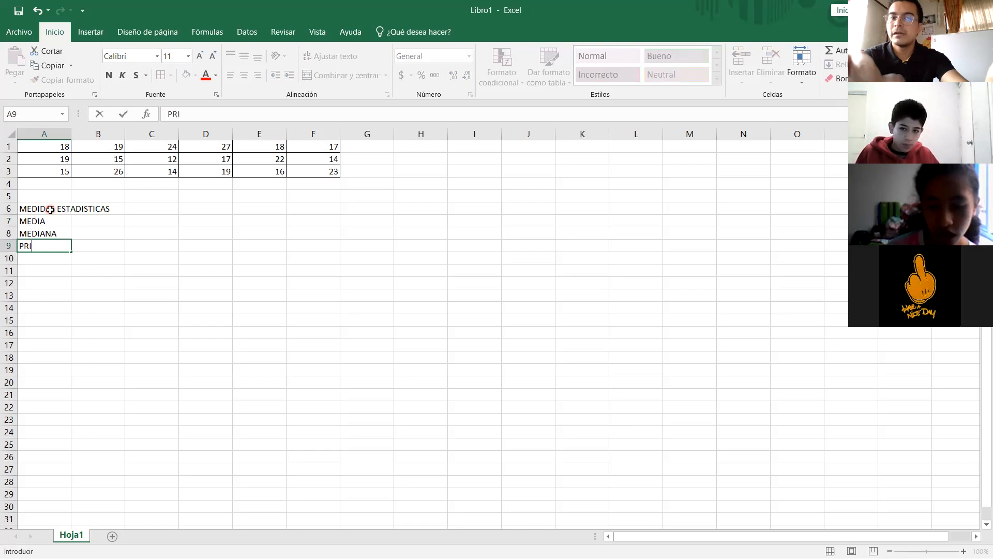
{"action": "type", "text": "MER CUARTIL"}
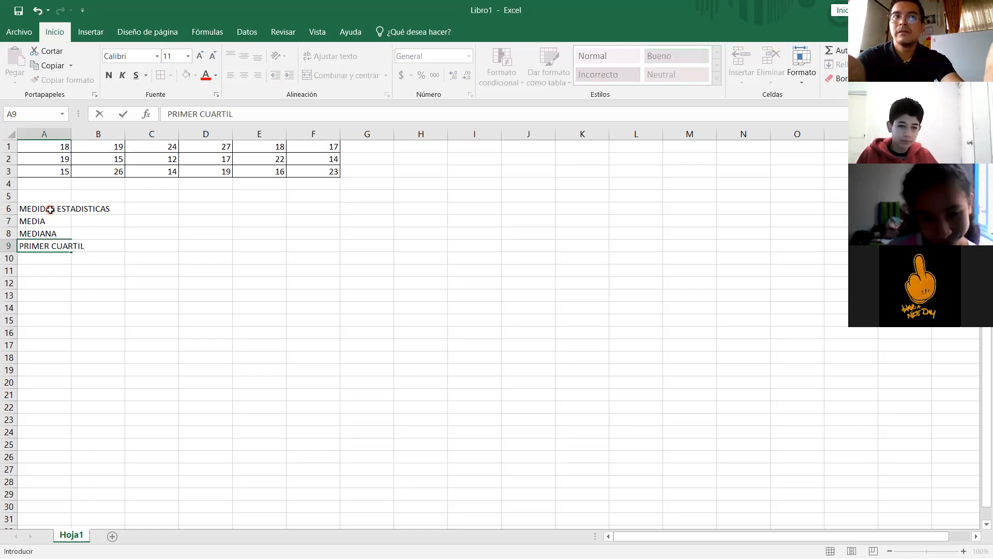
{"action": "key", "text": "Return"}
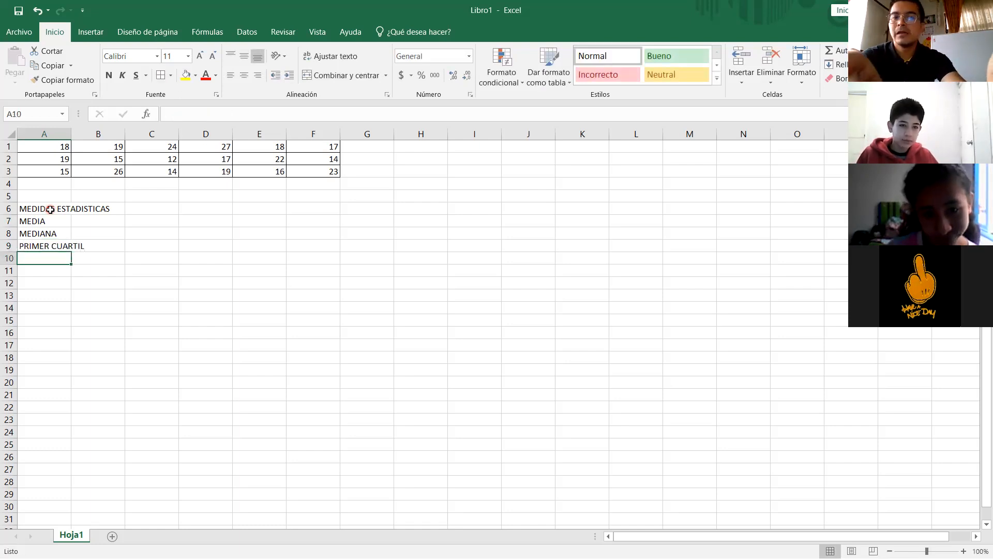
{"action": "type", "text": "SEGUNDO CUARTIL"}
{"action": "key", "text": "Return"}
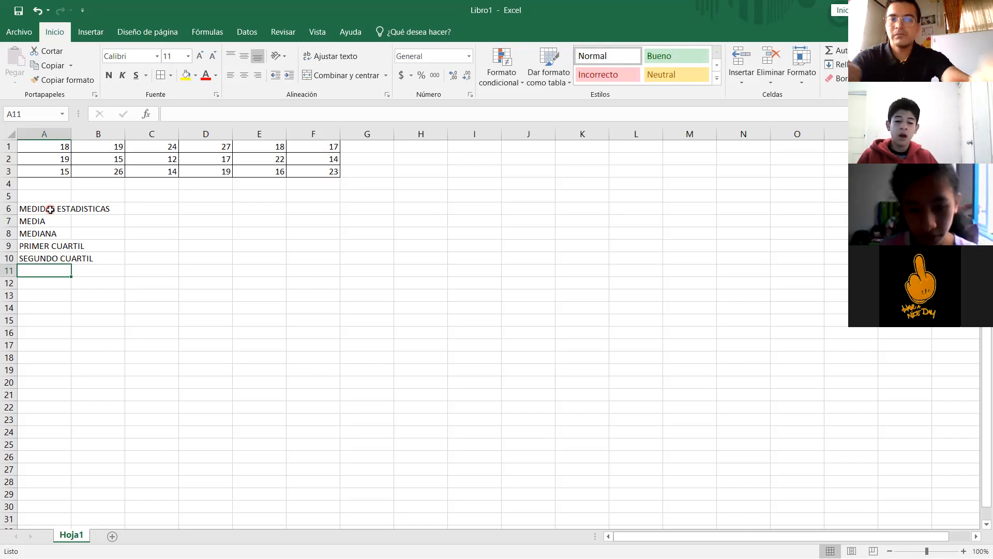
{"action": "type", "text": "TERCER CUARTIR"}
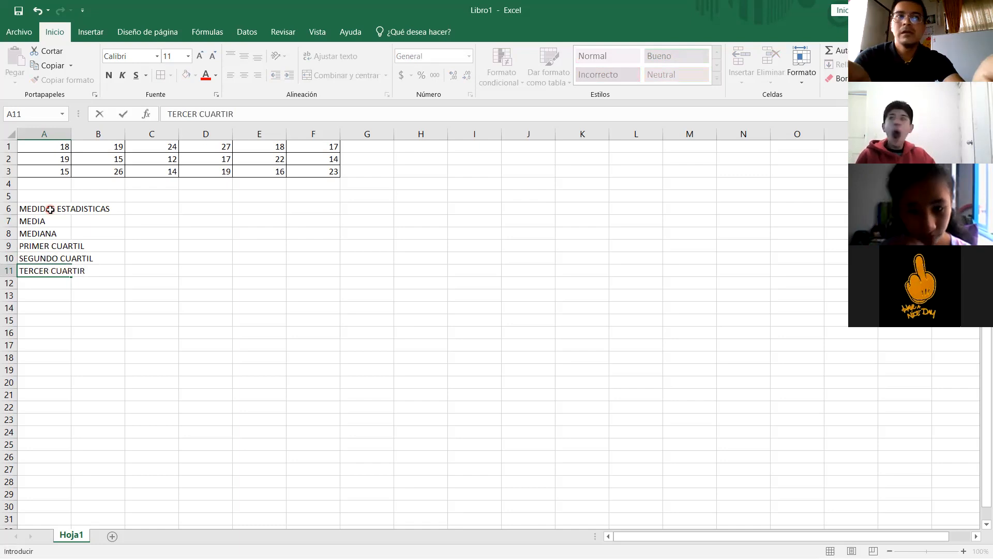
{"action": "key", "text": "BackSpace"}
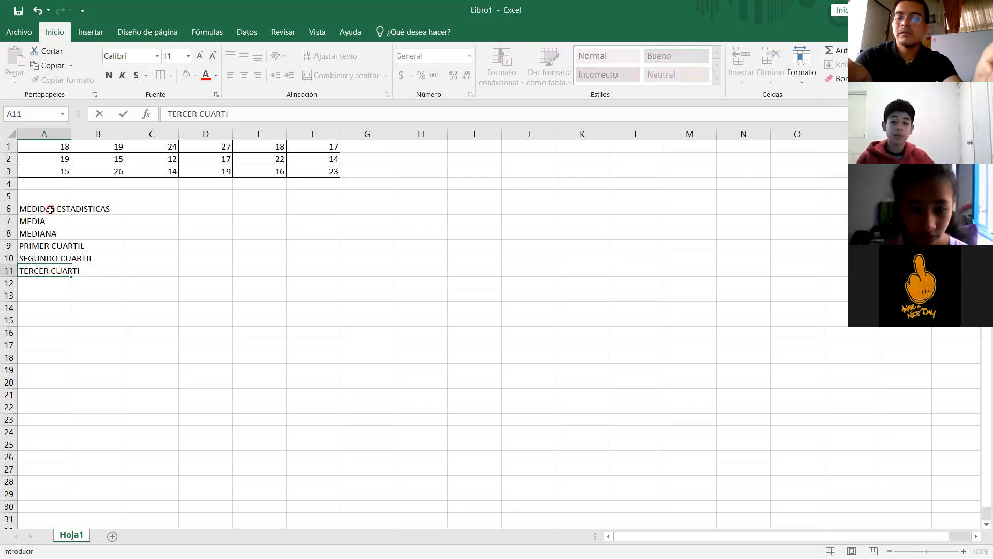
{"action": "type", "text": "L"}
{"action": "key", "text": "Return"}
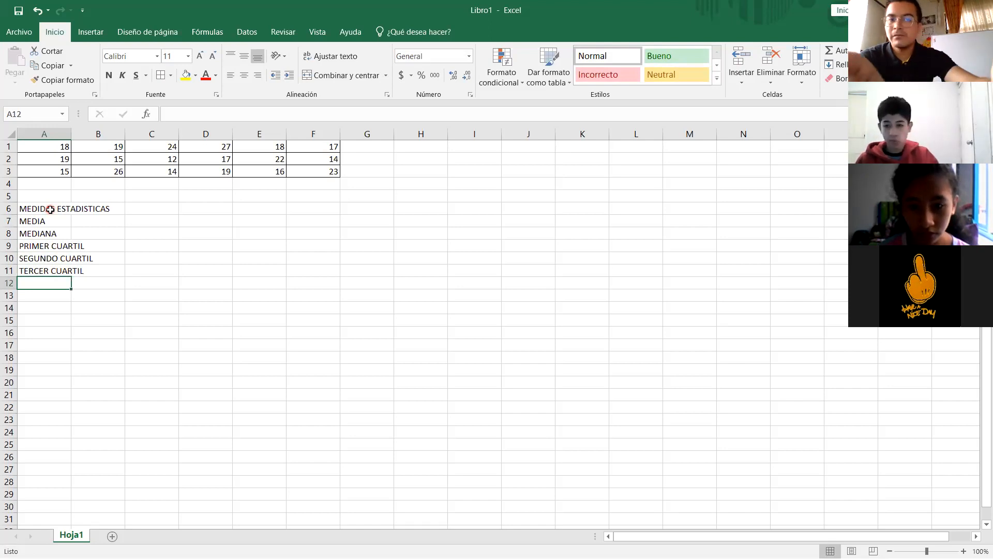
Enter the label DESVIACION TIPICA in cell A12 and select the MEDIA label cell
{"action": "type", "text": "DESVIAC"}
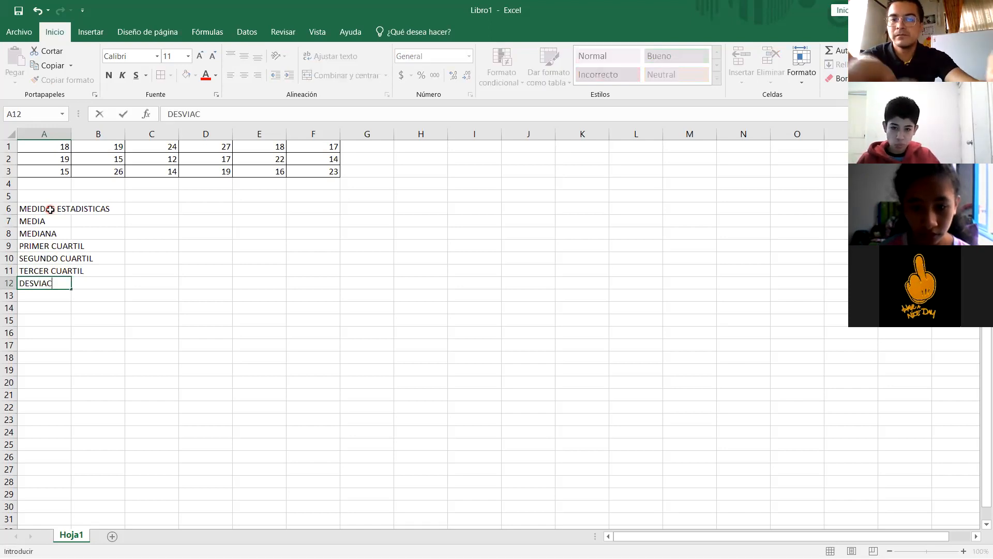
{"action": "type", "text": "ION TIPICA"}
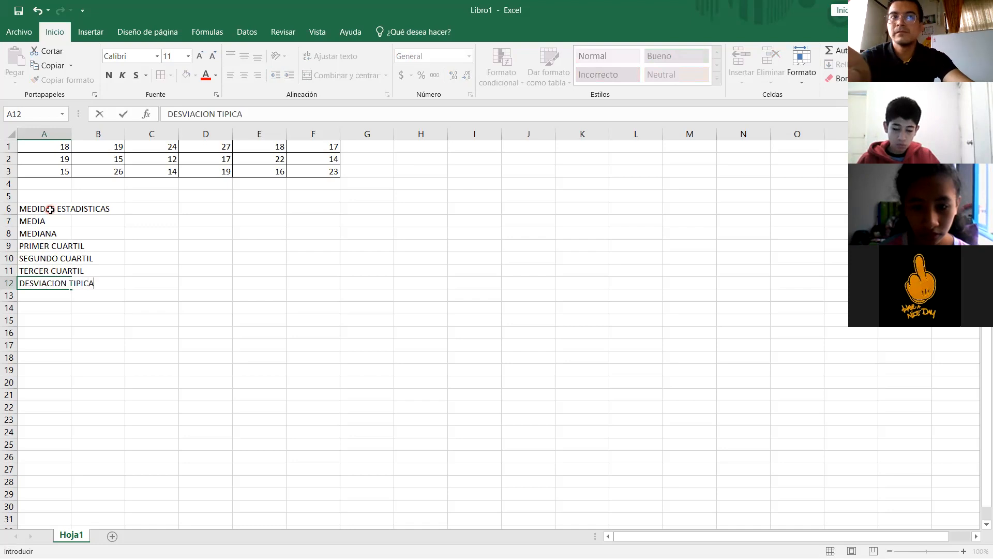
{"action": "key", "text": "Return"}
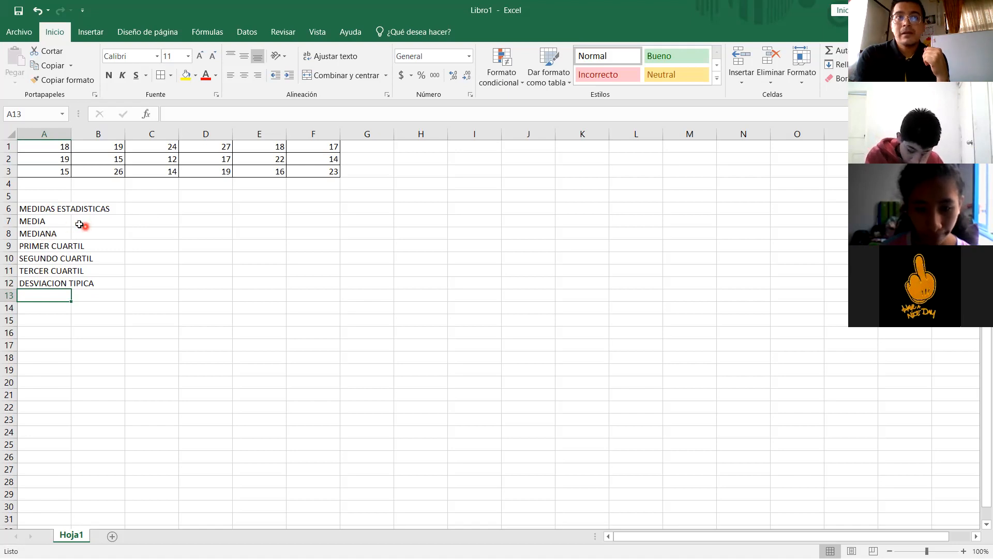
{"action": "left_click", "coordinate": [55, 223]}
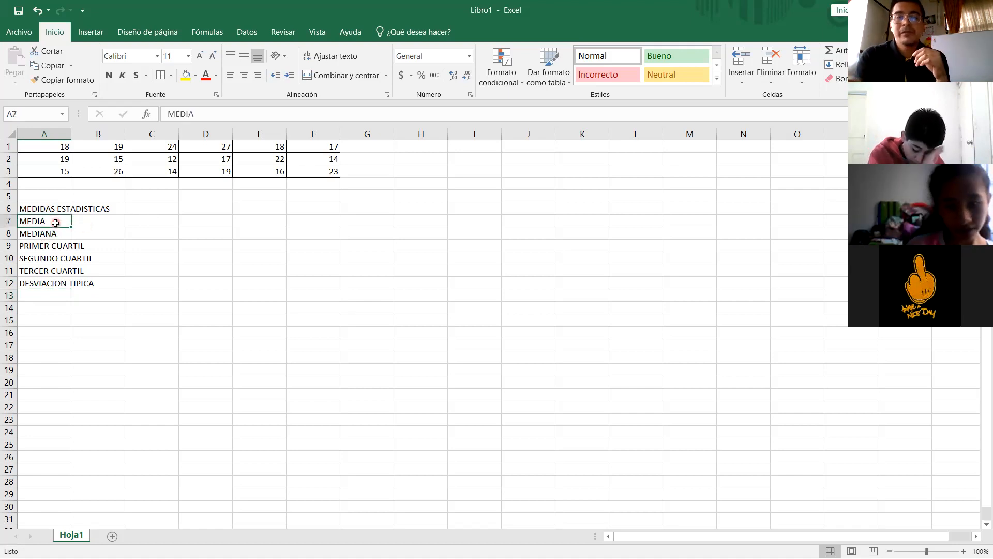
Calculate the mean of the data table in cell C7 with the formula =PROMEDIO(A1:F3)
{"action": "key", "text": "Right"}
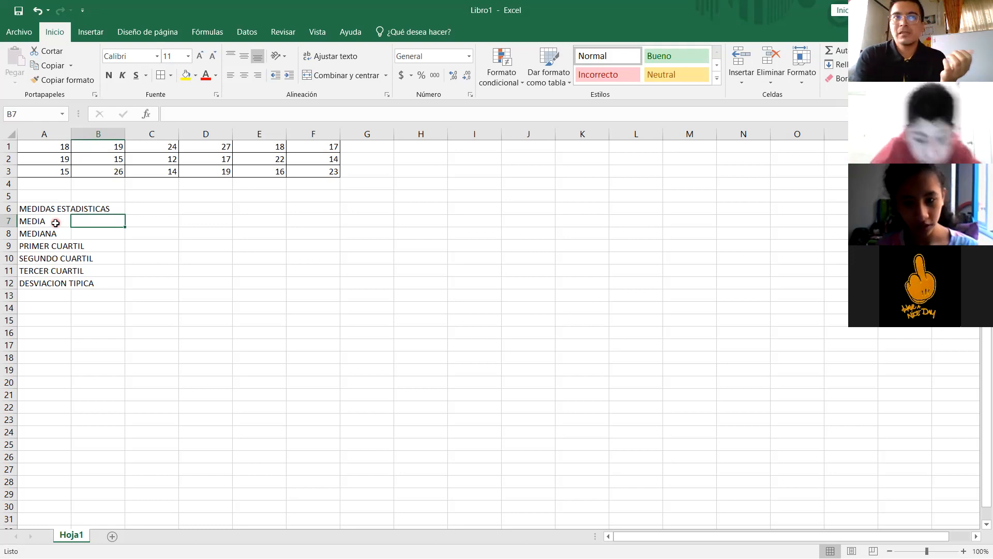
{"action": "key", "text": "Right"}
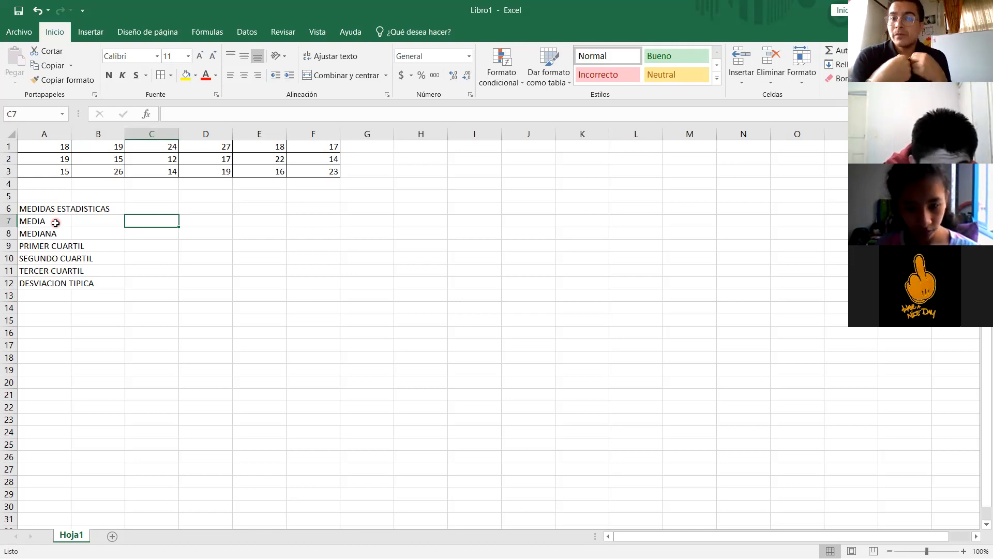
{"action": "type", "text": "="}
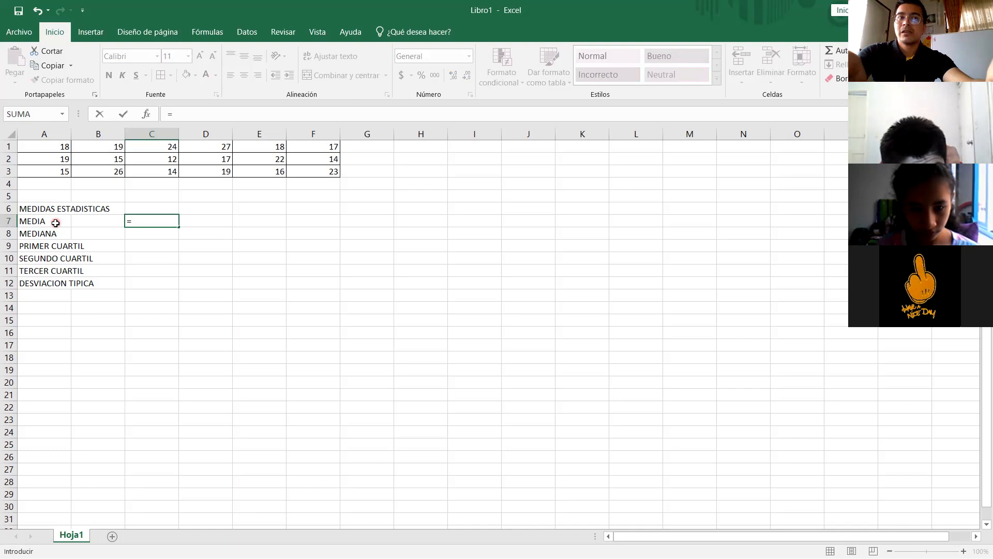
{"action": "type", "text": "P"}
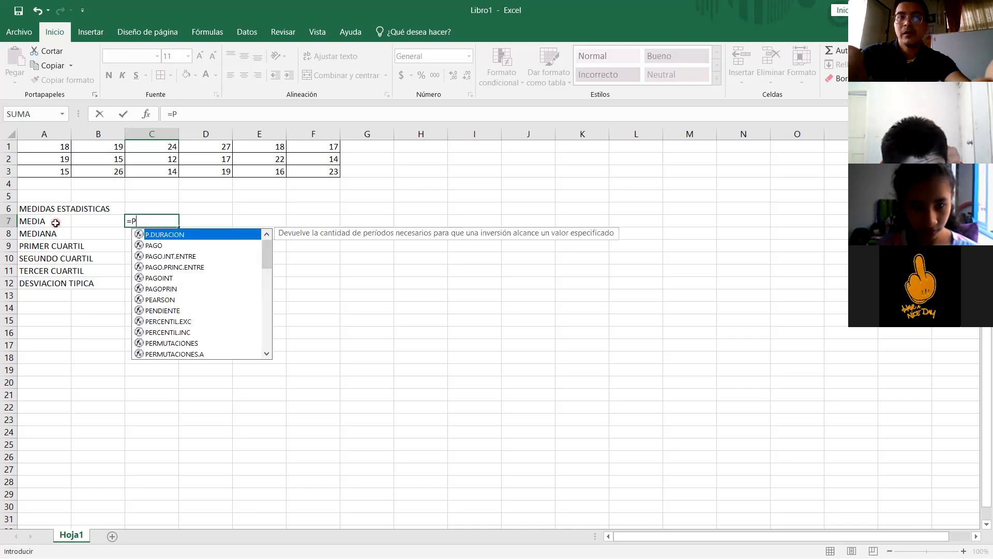
{"action": "type", "text": "ROM"}
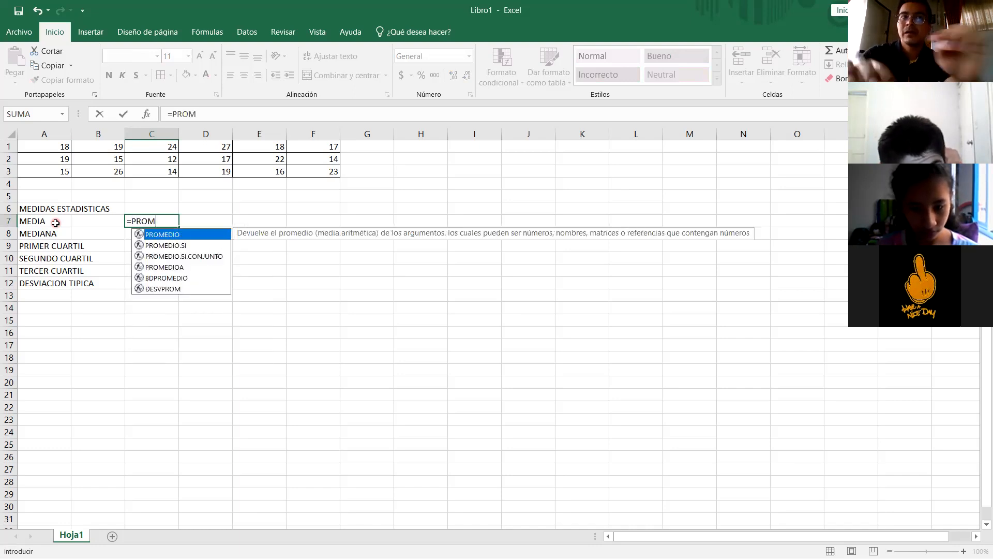
{"action": "double_click", "coordinate": [178, 237]}
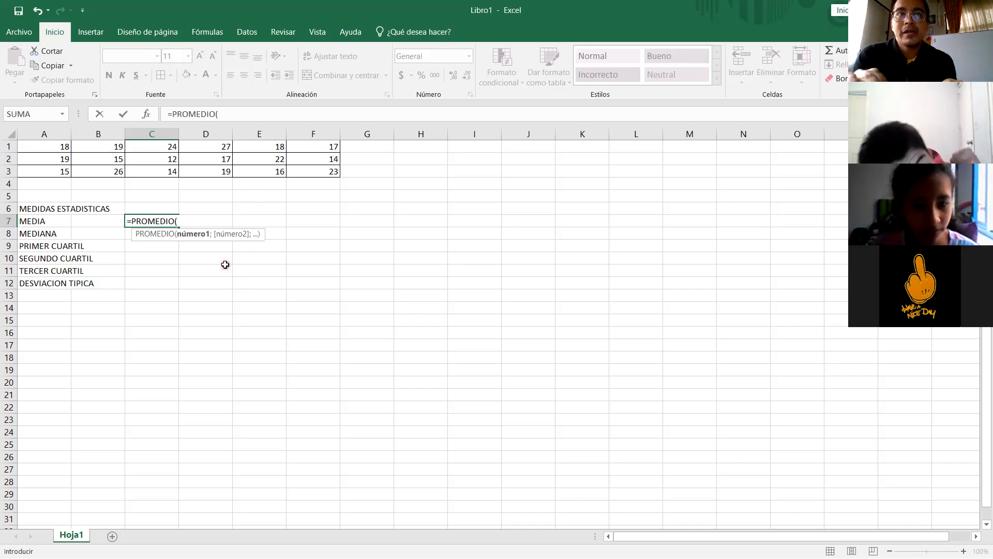
{"action": "left_click", "coordinate": [51, 148]}
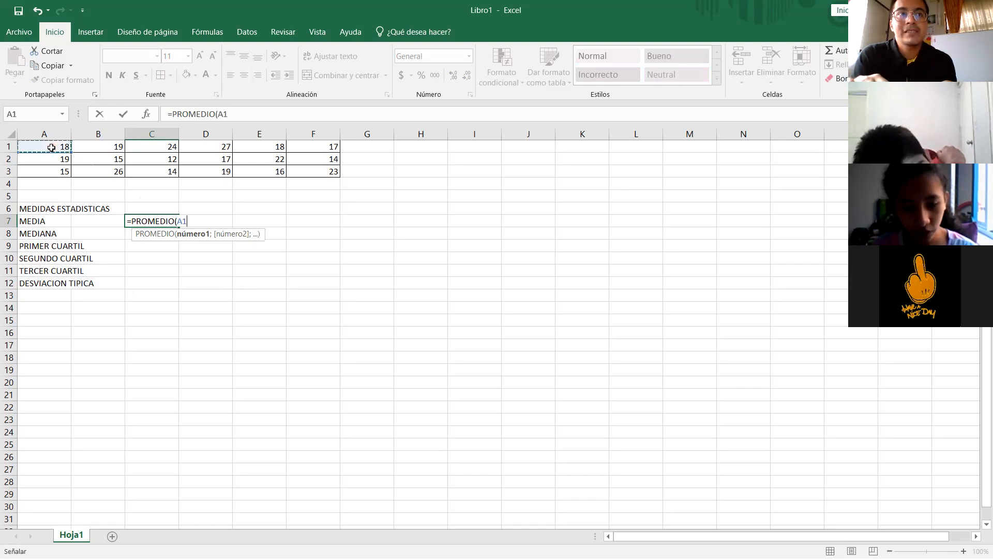
{"action": "left_click_drag", "start_coordinate": [52, 148], "coordinate": [170, 158]}
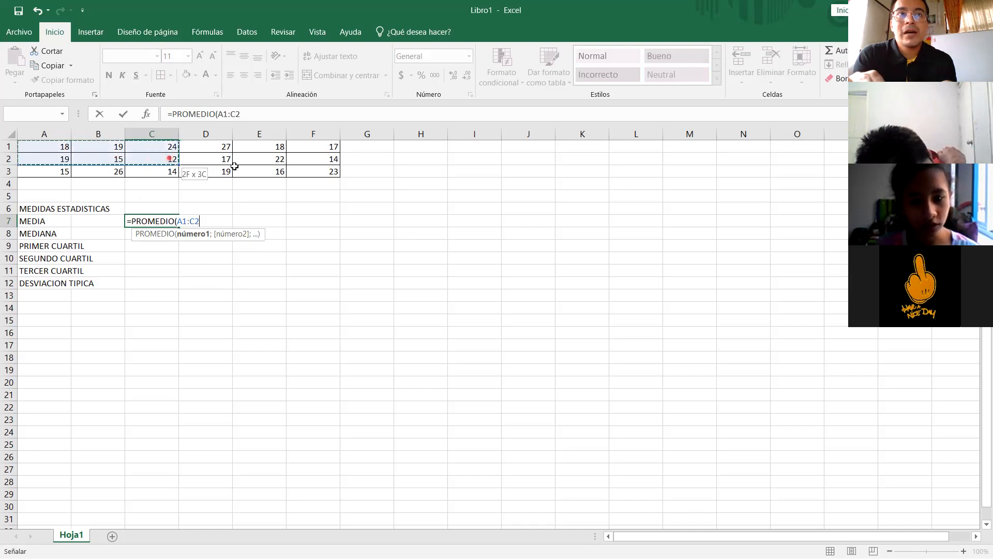
{"action": "left_click_drag", "start_coordinate": [292, 167], "coordinate": [312, 169]}
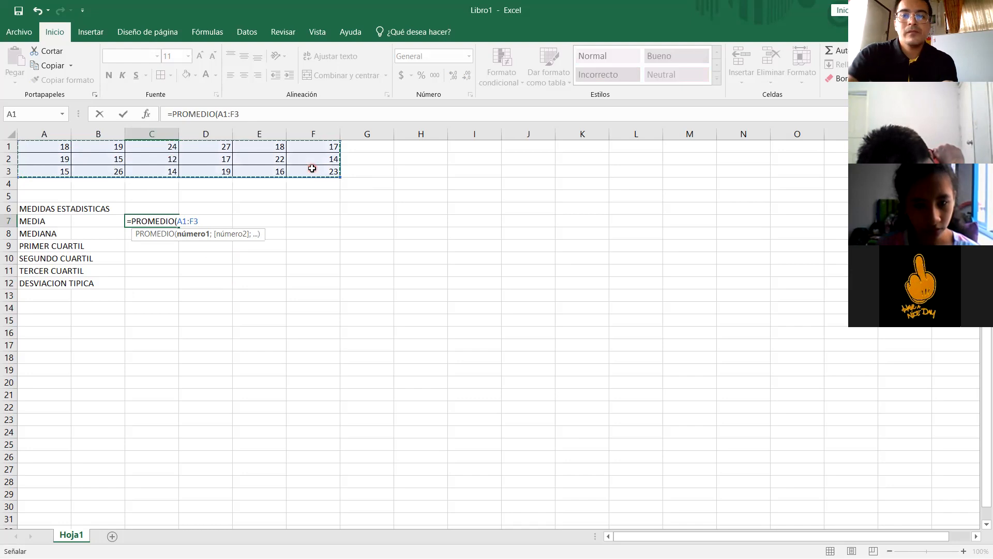
{"action": "type", "text": ")"}
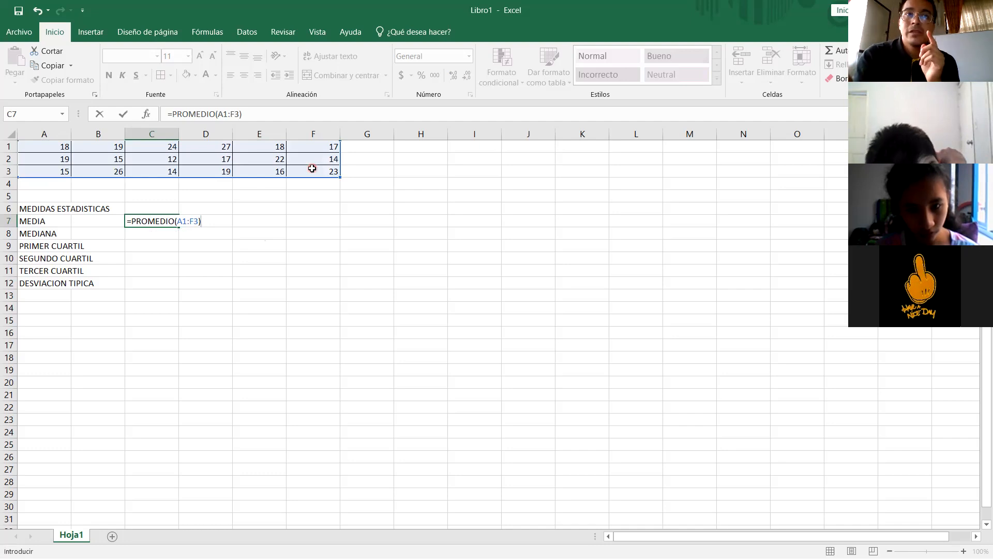
{"action": "key", "text": "Return"}
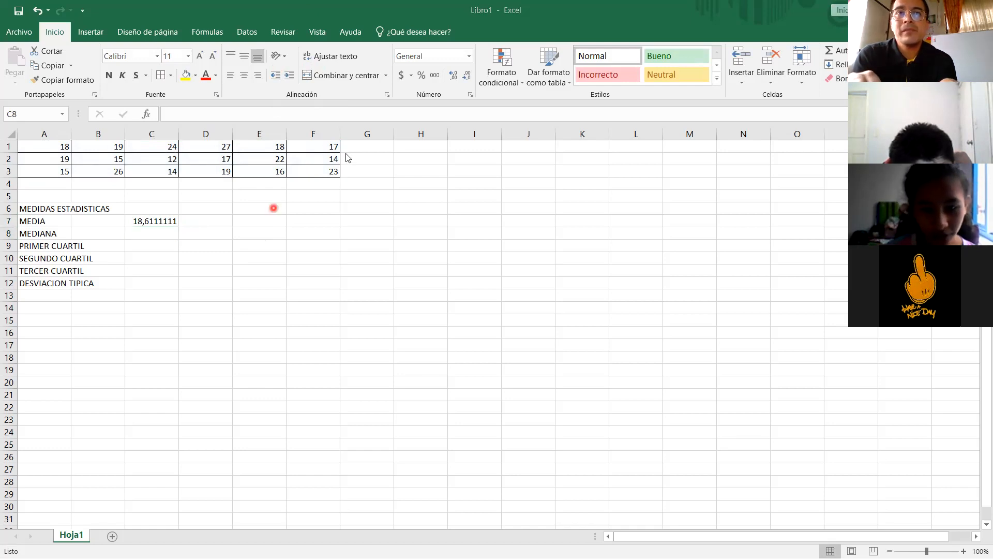
Reduce the mean in cell C7 to three decimal places
{"action": "left_click", "coordinate": [434, 99]}
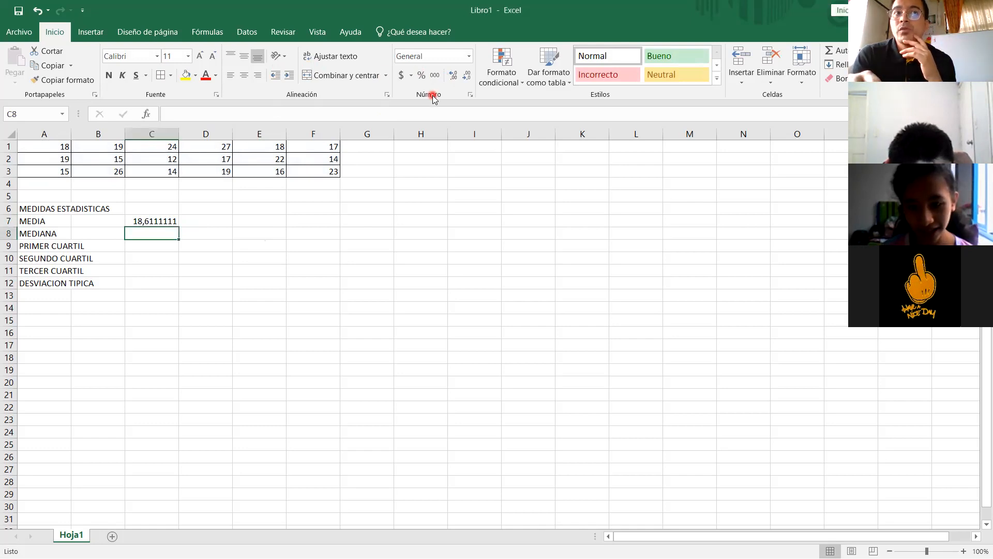
{"action": "left_click", "coordinate": [149, 219]}
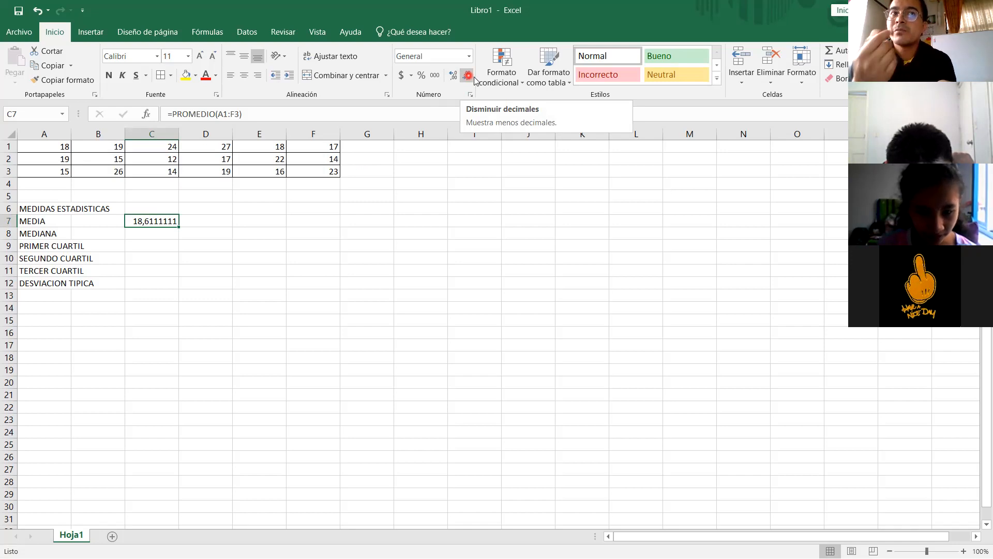
{"action": "left_click", "coordinate": [474, 78]}
{"action": "left_click", "coordinate": [473, 78]}
{"action": "left_click", "coordinate": [473, 77]}
{"action": "left_click", "coordinate": [474, 77]}
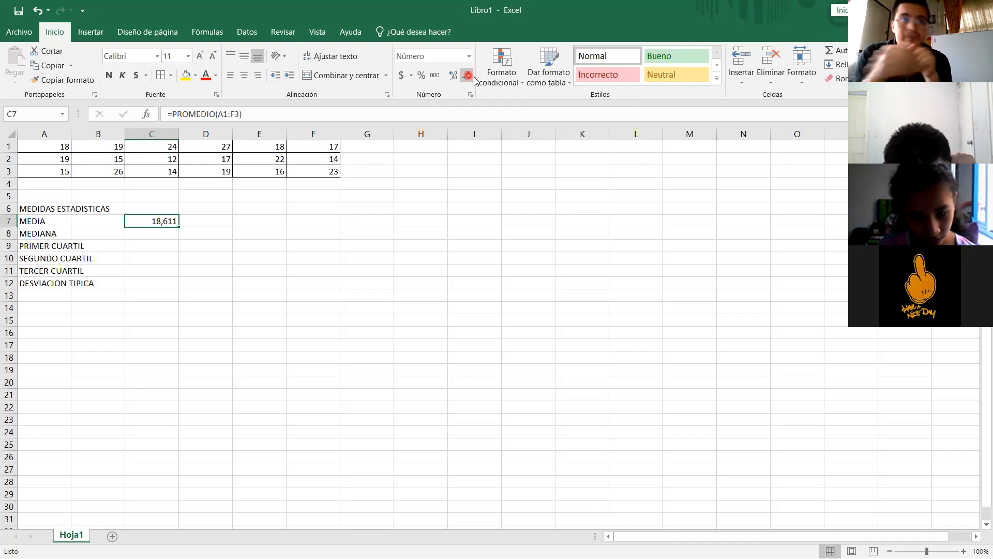
{"action": "left_click", "coordinate": [222, 258]}
{"action": "left_click", "coordinate": [163, 220]}
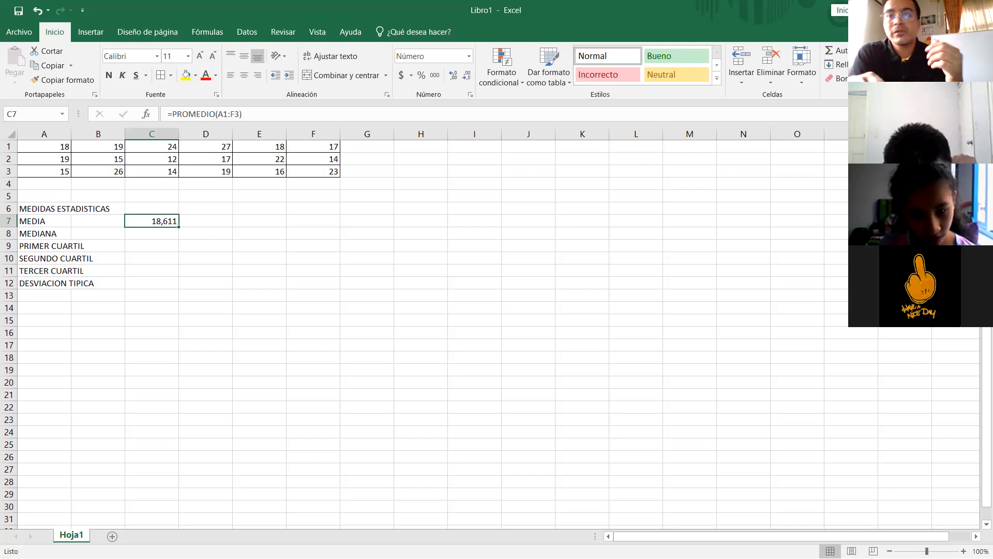
{"action": "left_click", "coordinate": [476, 317]}
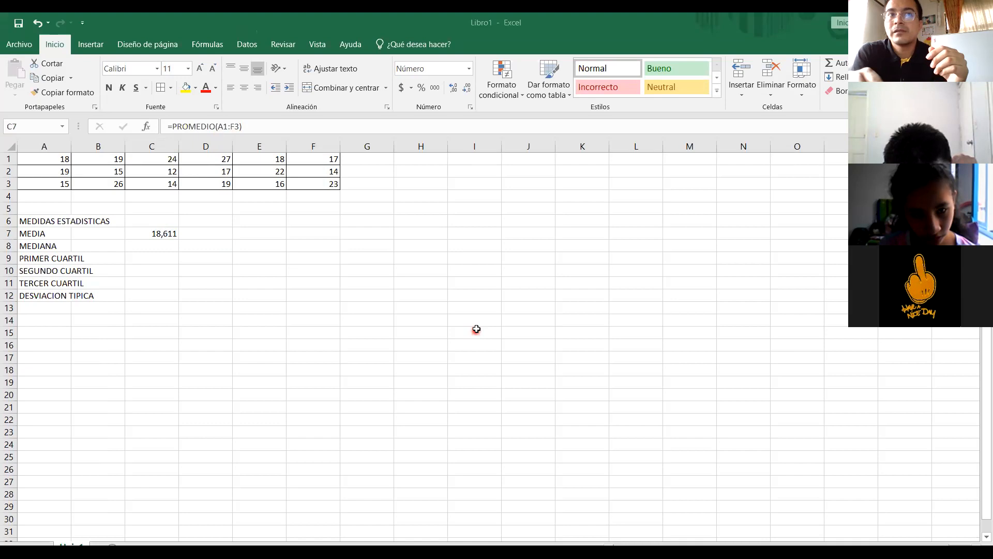
Calculate the median of the data table in cell C8 with the formula =MEDIANA(A1:F3)
{"action": "left_click", "coordinate": [157, 245]}
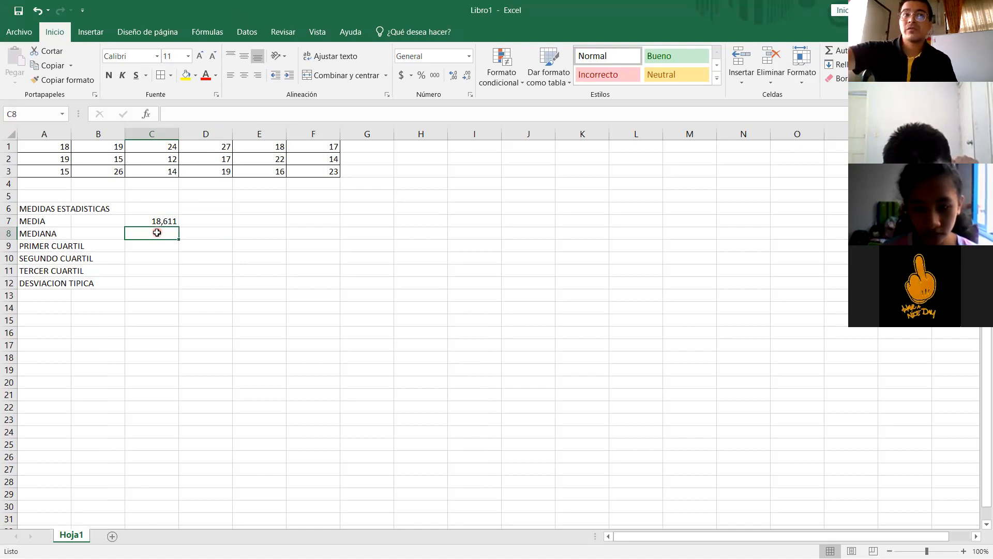
{"action": "type", "text": "="}
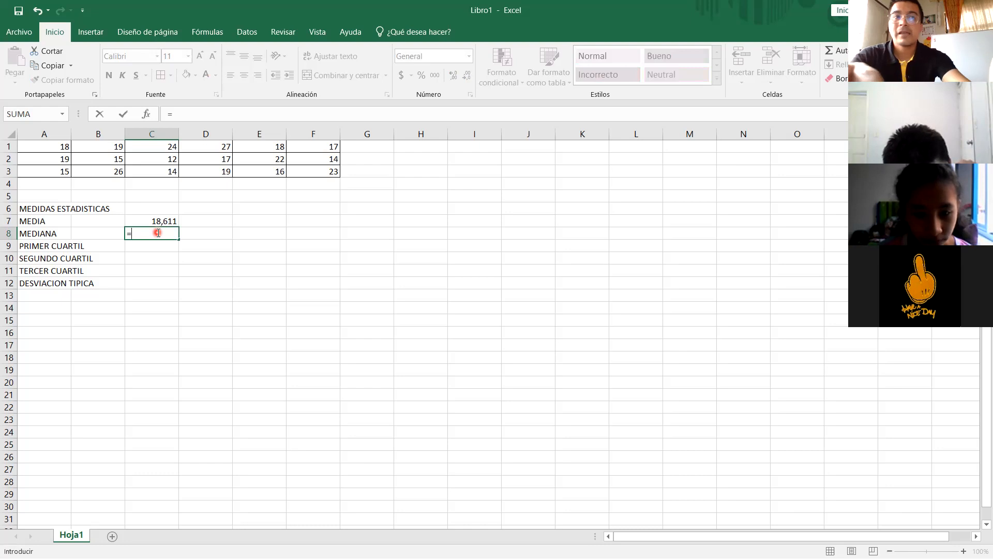
{"action": "type", "text": "ME"}
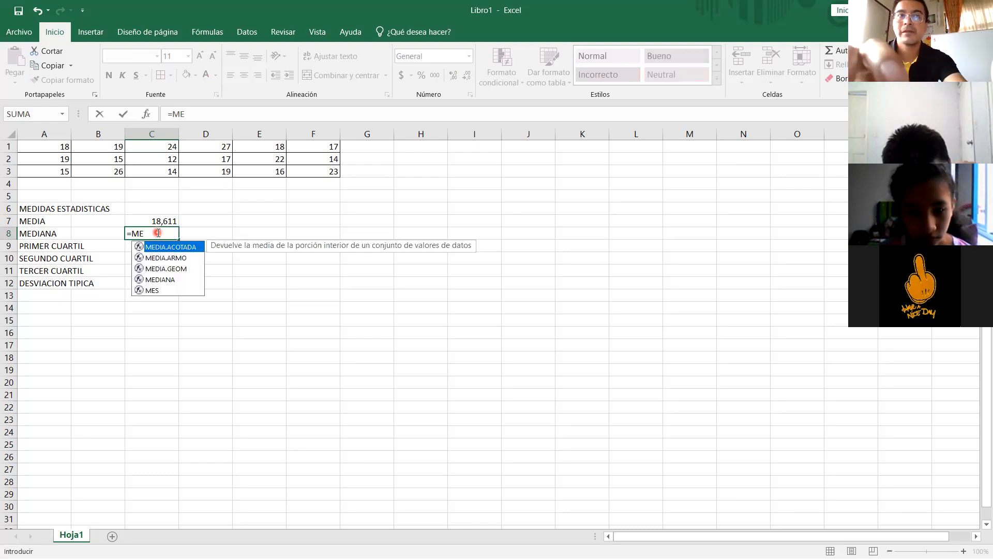
{"action": "type", "text": "DIA"}
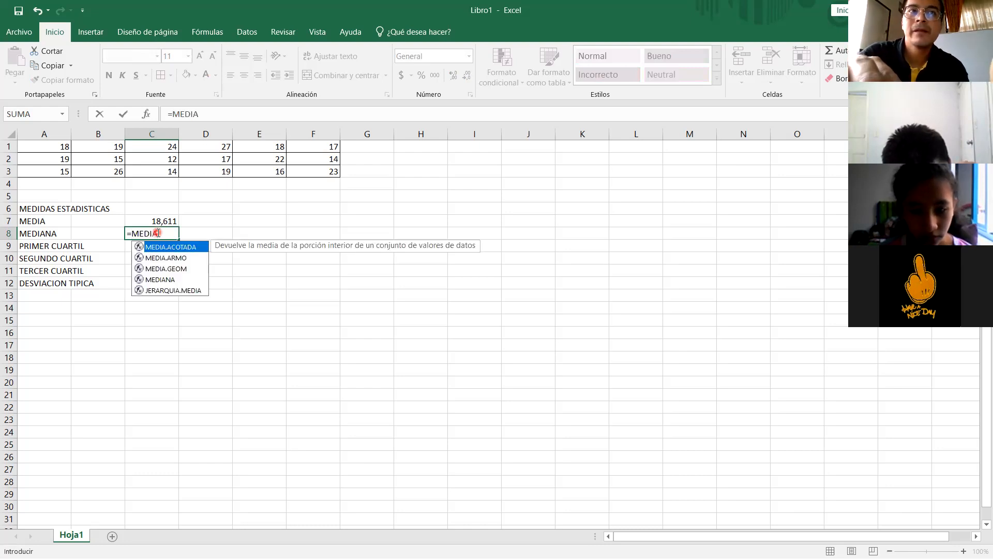
{"action": "left_click", "coordinate": [173, 280]}
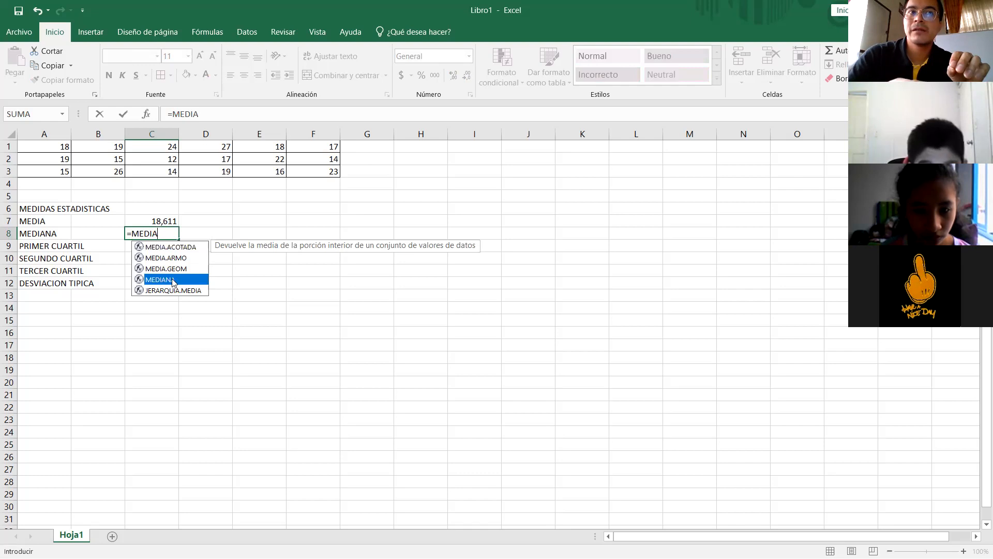
{"action": "key", "text": "Tab"}
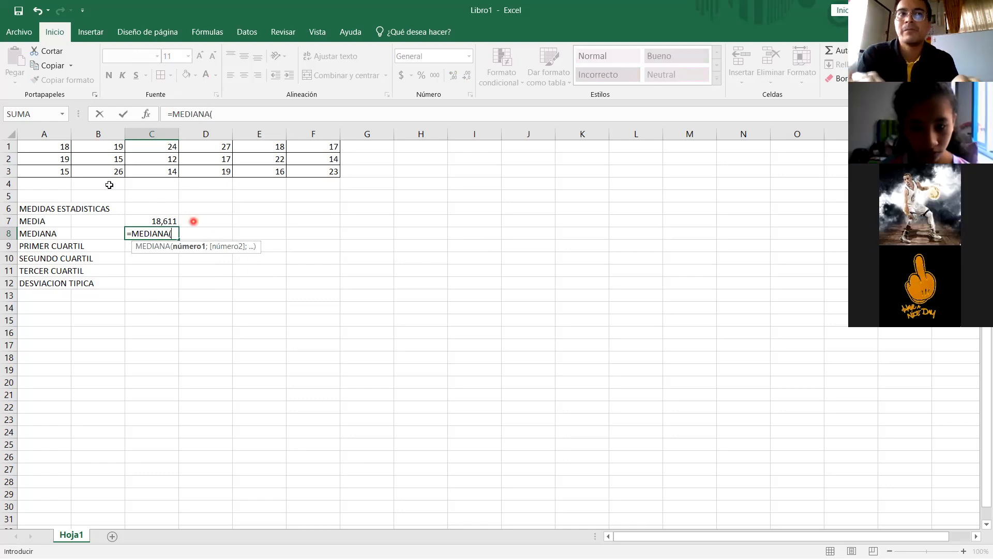
{"action": "left_click", "coordinate": [37, 144]}
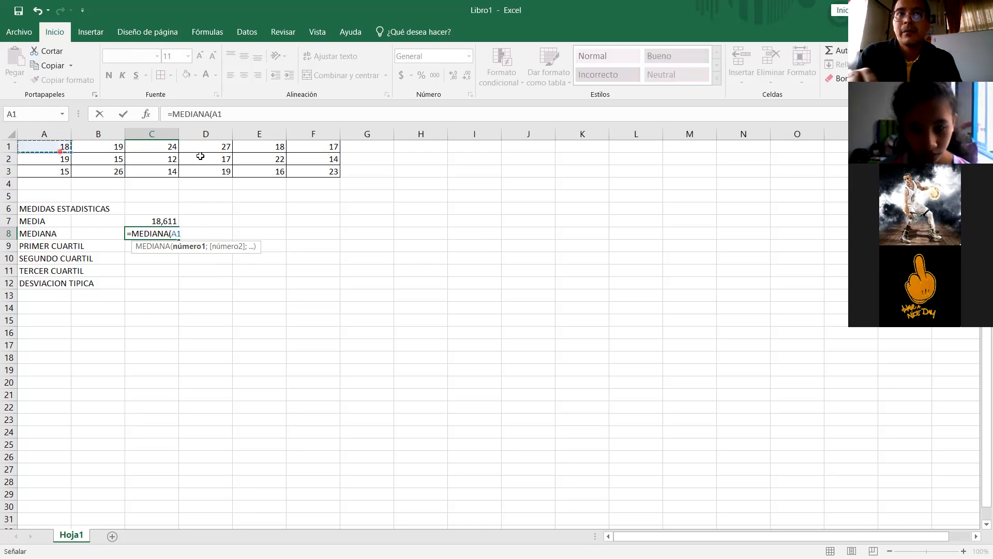
{"action": "left_click", "coordinate": [309, 165], "text": "shift"}
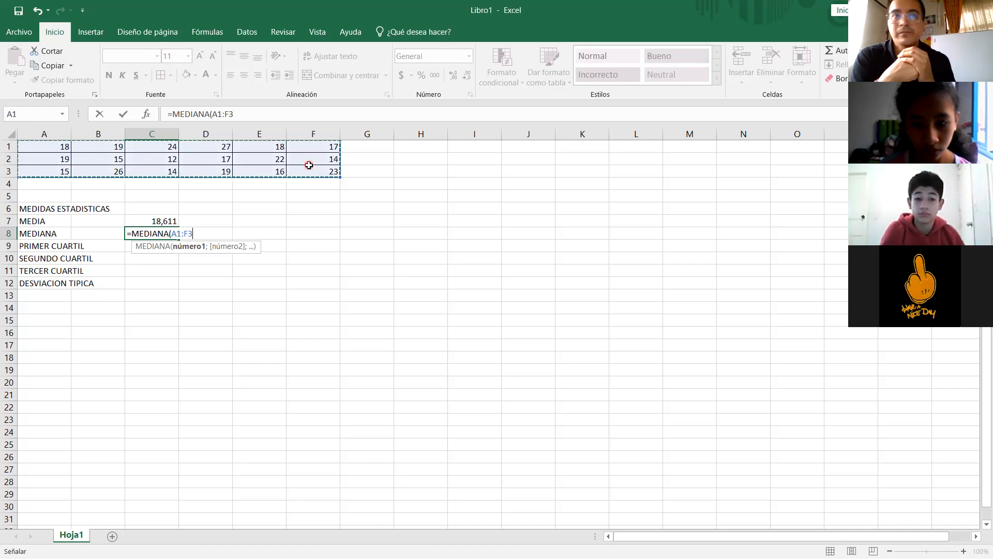
{"action": "type", "text": ")"}
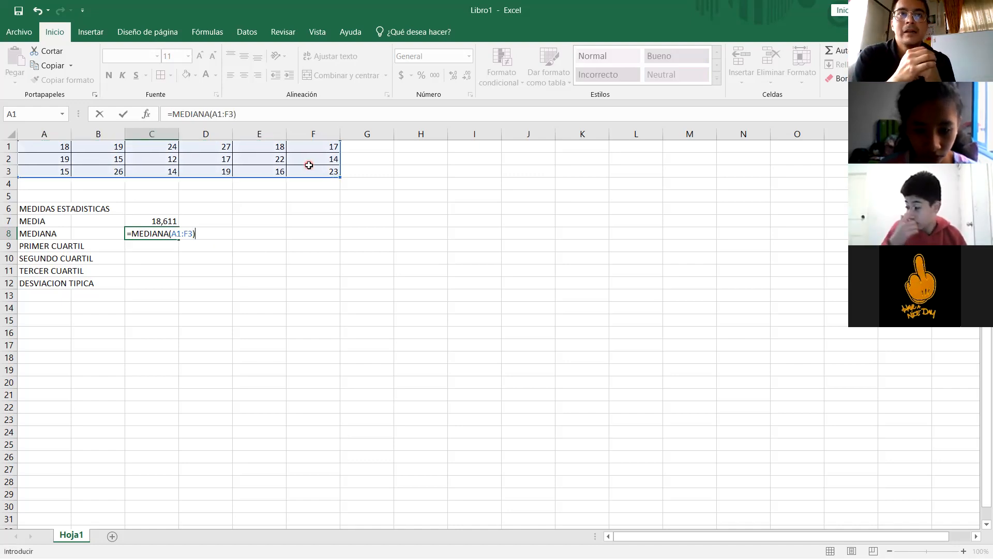
{"action": "key", "text": "Return"}
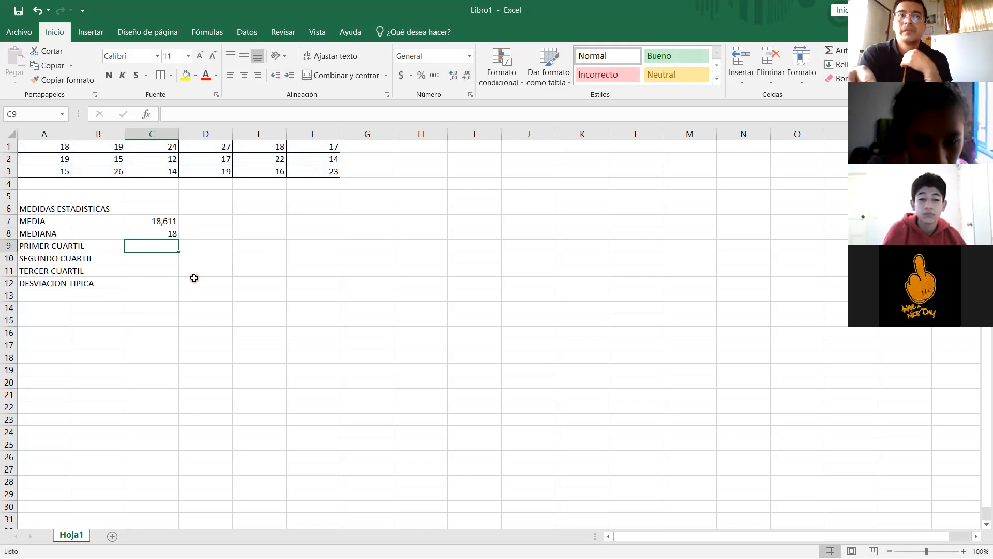
Add the label MODA in cell A13, below DESVIACION TIPICA
{"action": "left_click", "coordinate": [48, 296]}
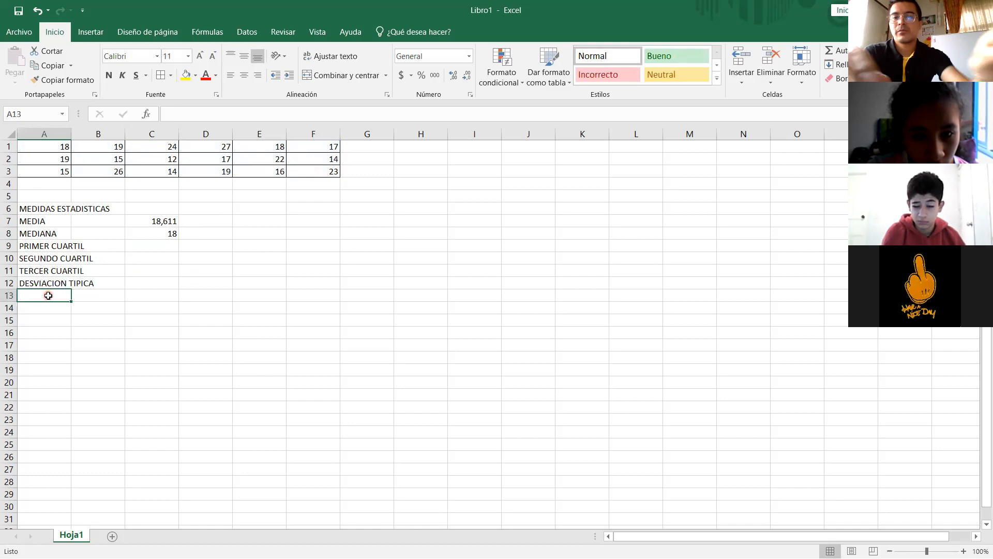
{"action": "type", "text": "MODA"}
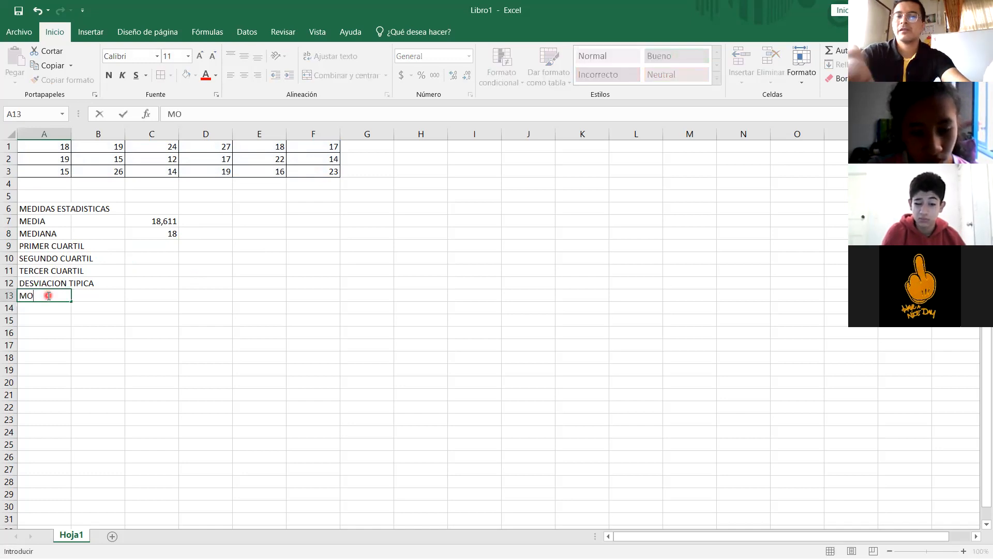
{"action": "left_click", "coordinate": [175, 294]}
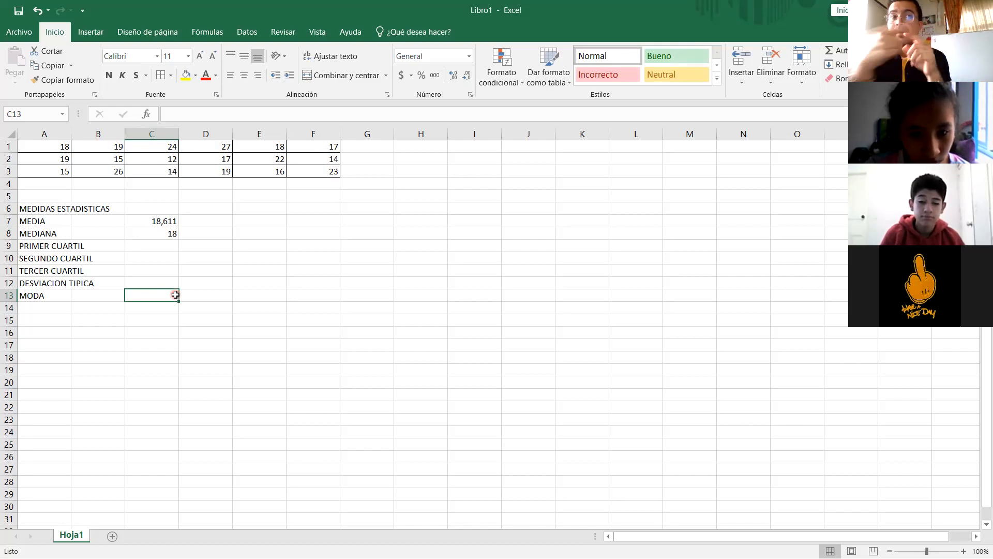
Calculate the mode of the data table in cell C13 with the formula =MODA(A1:F3)
{"action": "left_click", "coordinate": [176, 295]}
{"action": "type", "text": "="}
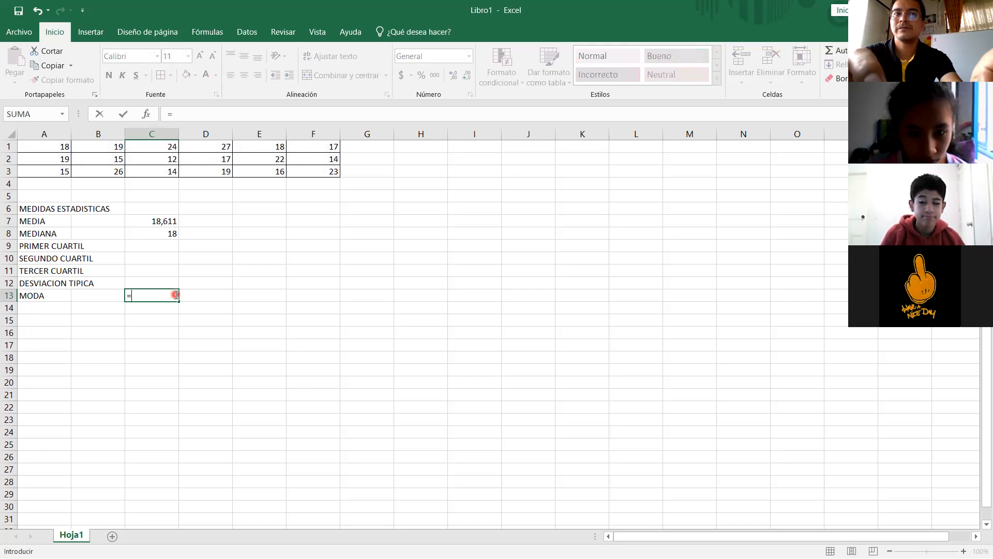
{"action": "type", "text": "MODA"}
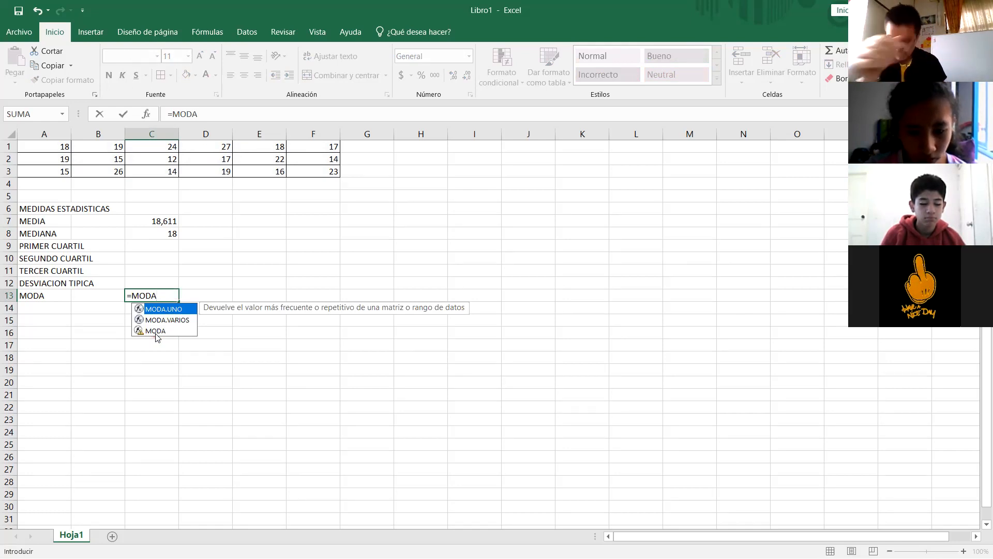
{"action": "left_click", "coordinate": [156, 331]}
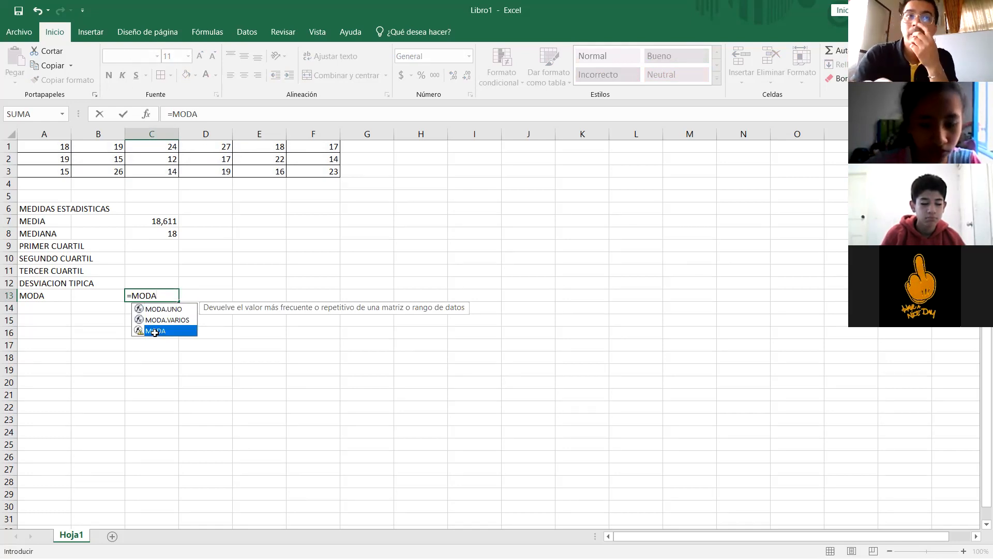
{"action": "double_click", "coordinate": [155, 331]}
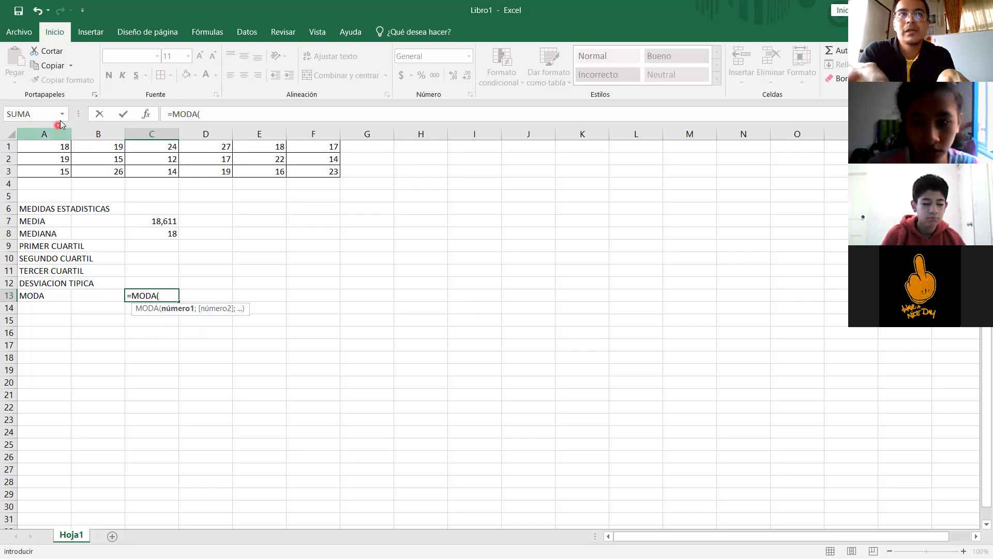
{"action": "left_click", "coordinate": [35, 149]}
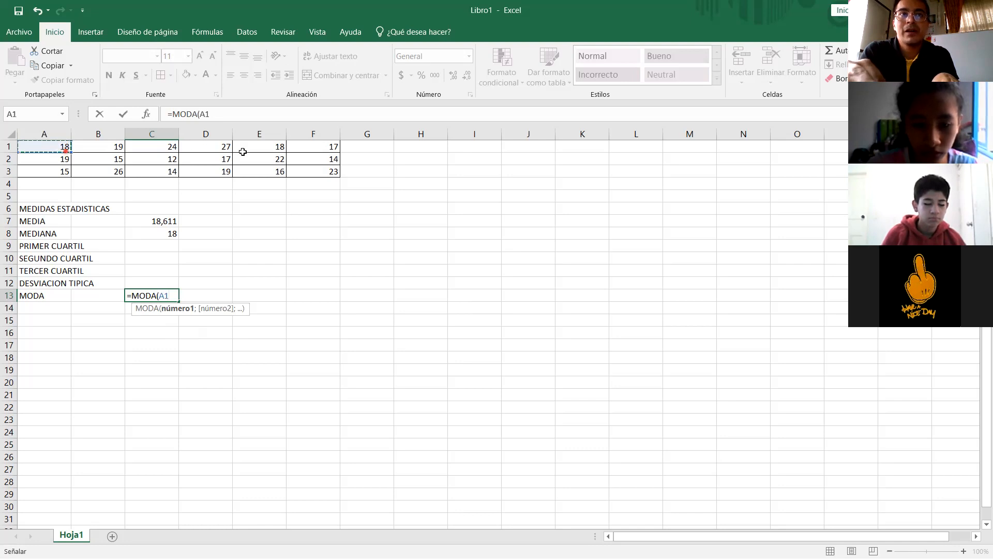
{"action": "left_click", "coordinate": [331, 170], "text": "shift"}
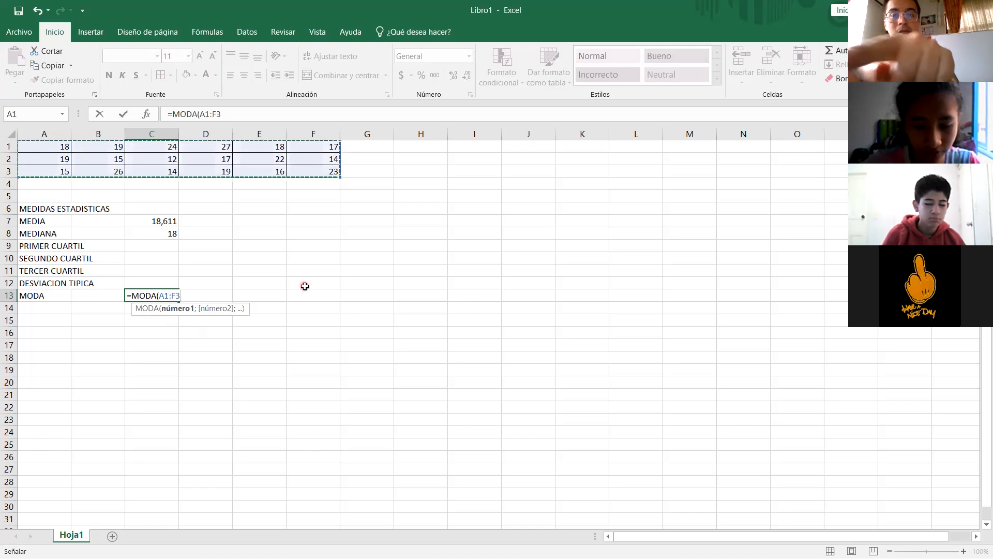
{"action": "type", "text": ")"}
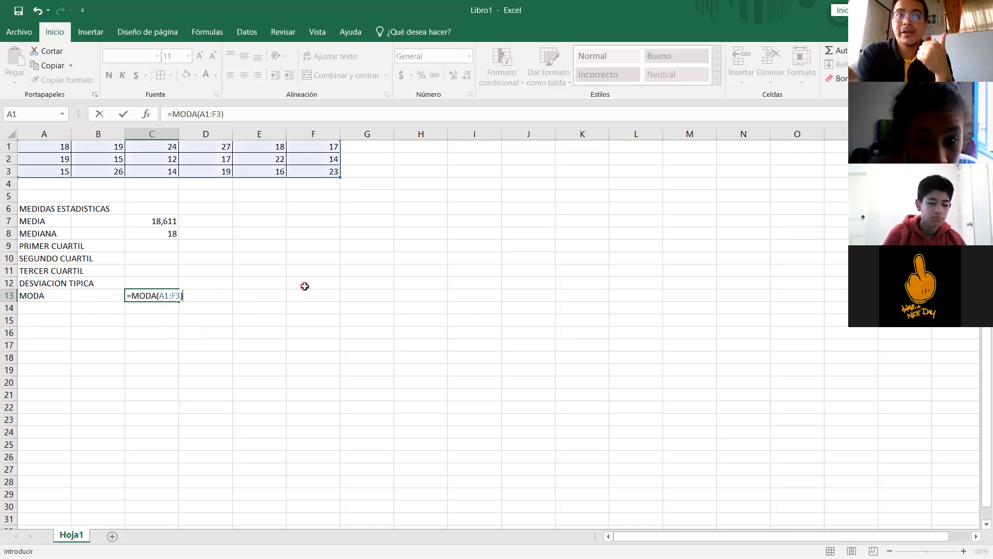
{"action": "key", "text": "Return"}
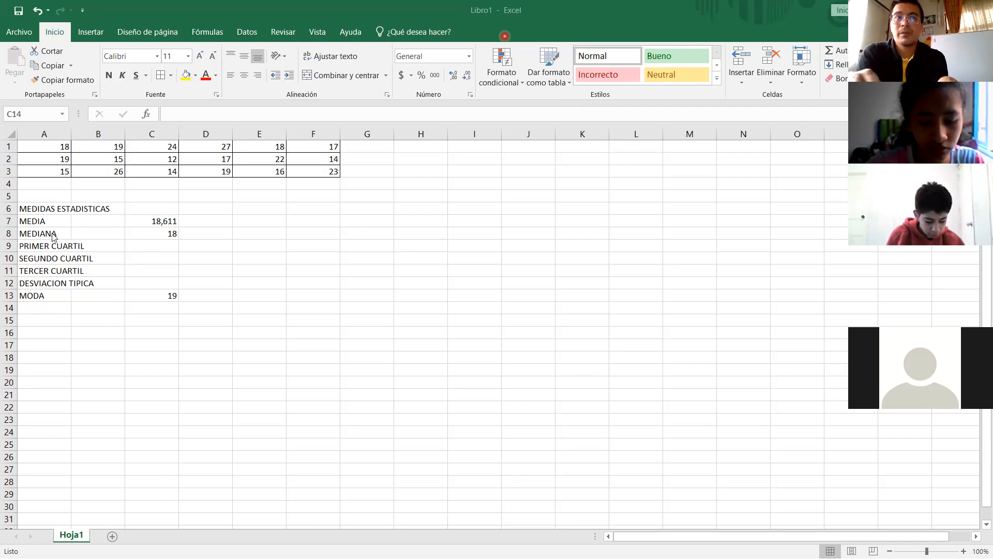
Calculate the first quartile of the data table in cell C9 with the formula =CUARTIL(A1:F3;1)
{"action": "left_click", "coordinate": [156, 246]}
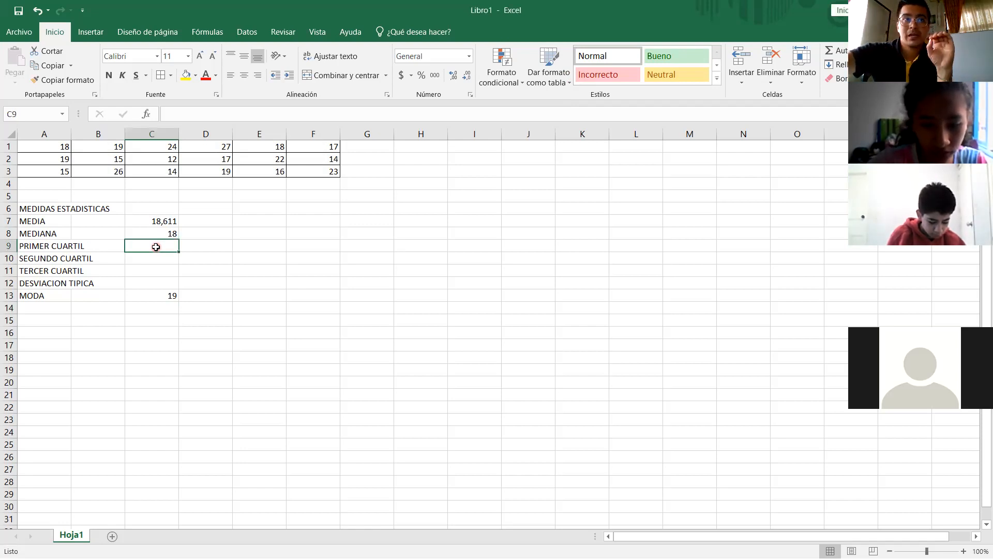
{"action": "type", "text": "="}
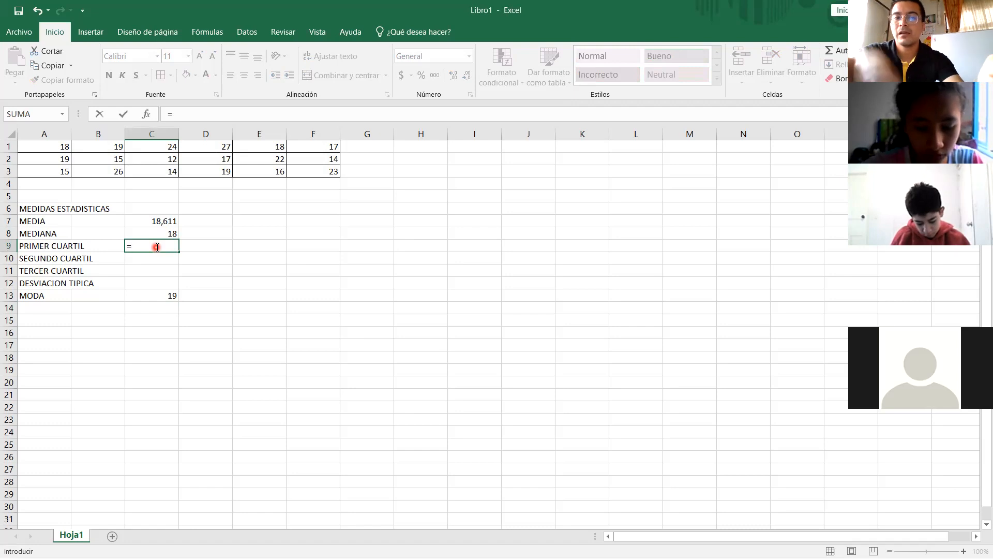
{"action": "type", "text": "CUART"}
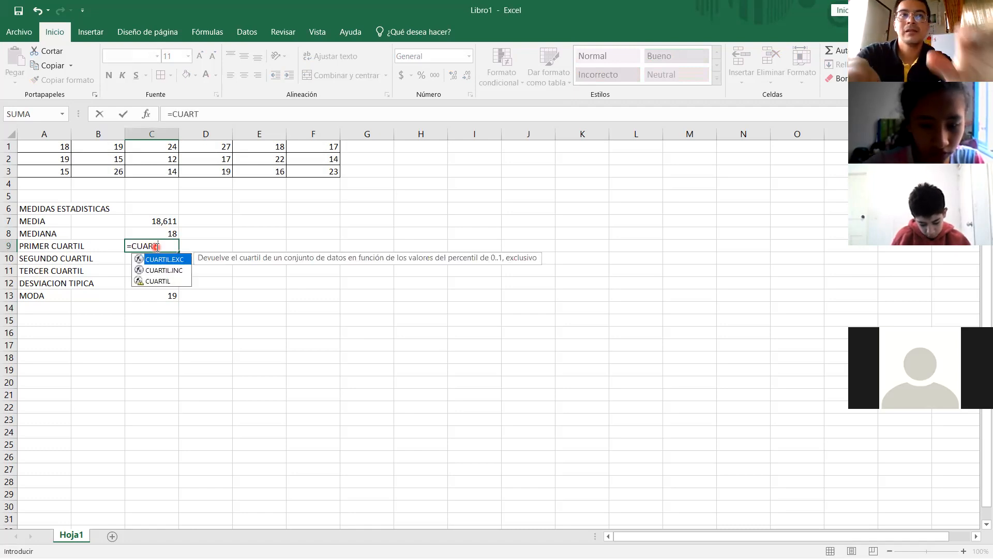
{"action": "type", "text": "I"}
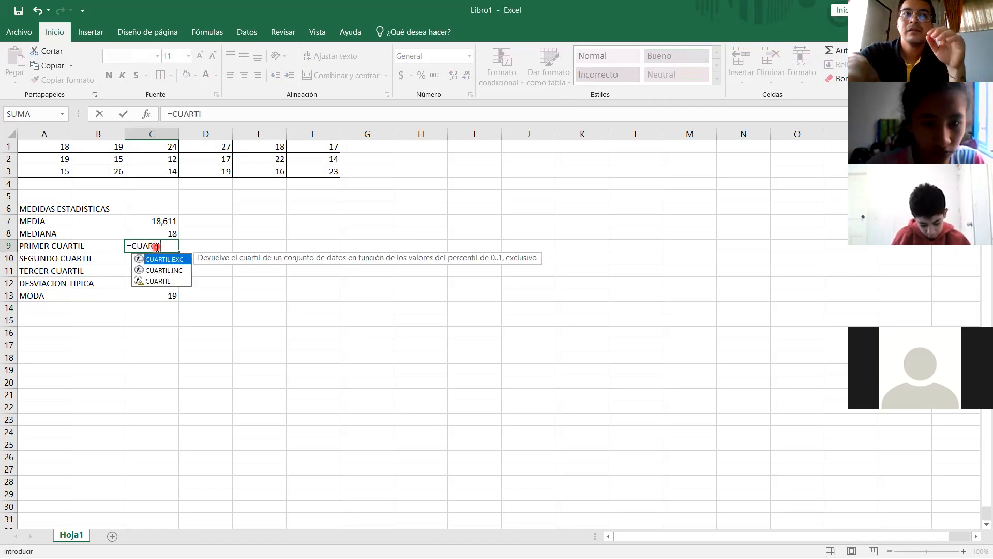
{"action": "left_click", "coordinate": [158, 282]}
{"action": "double_click", "coordinate": [158, 281]}
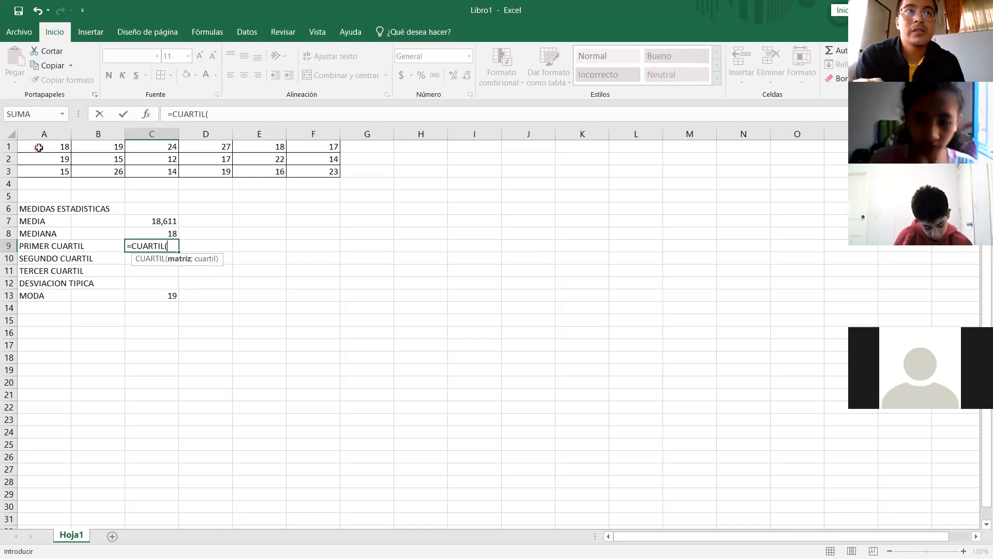
{"action": "left_click", "coordinate": [61, 148]}
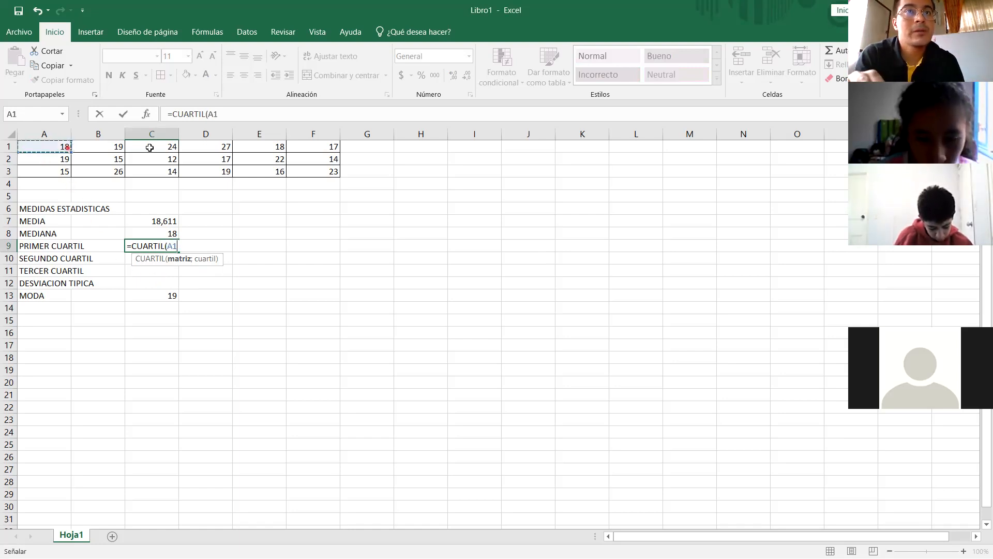
{"action": "left_click", "coordinate": [331, 171], "text": "shift"}
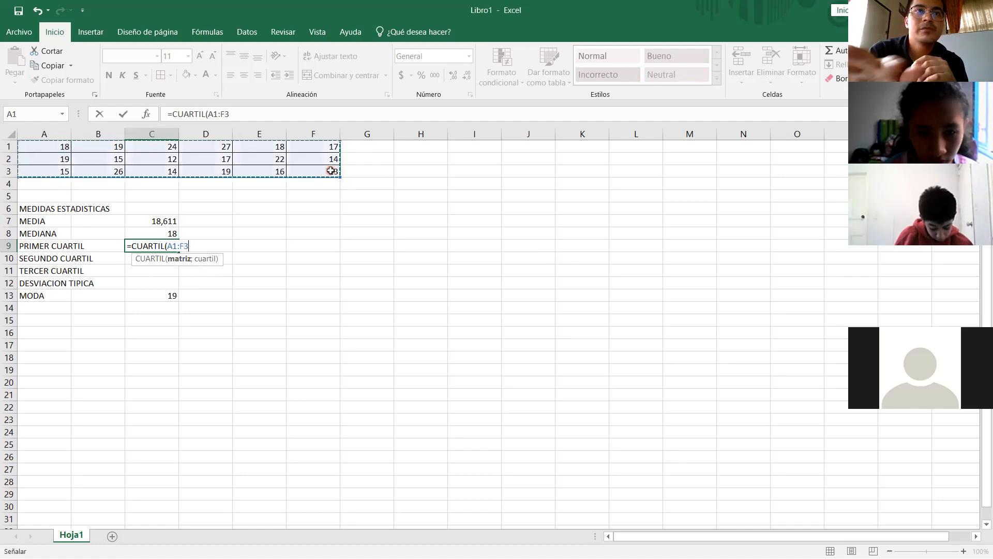
{"action": "type", "text": ";"}
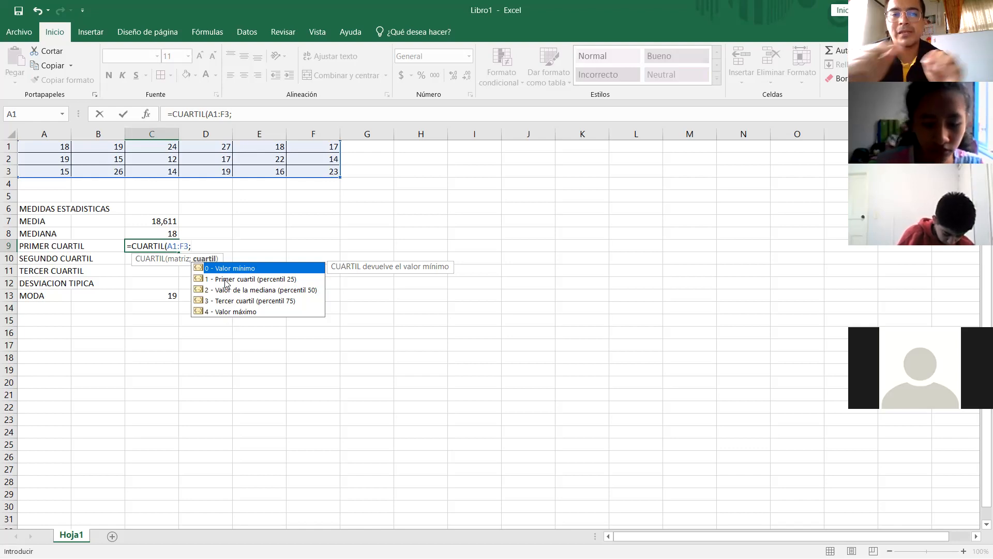
{"action": "type", "text": "1"}
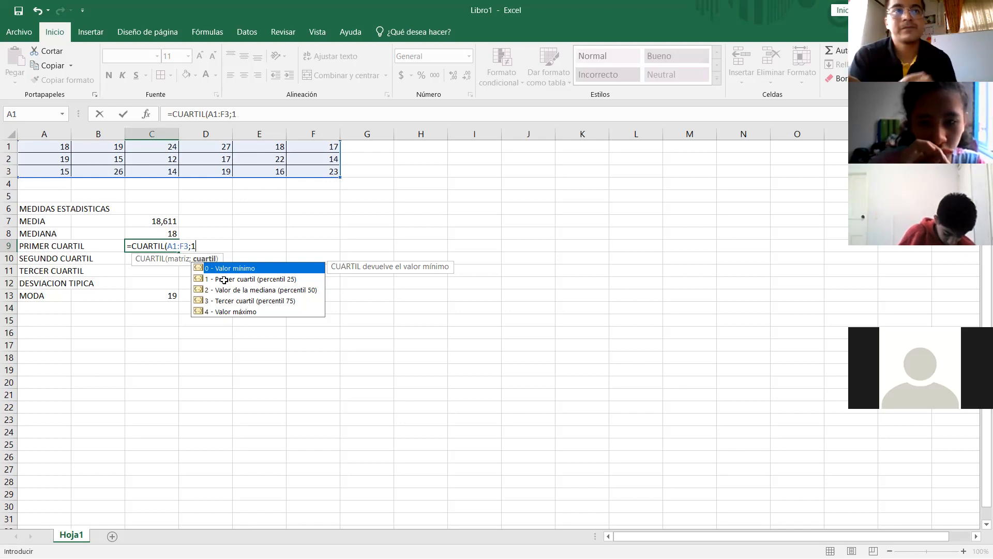
{"action": "type", "text": ")"}
{"action": "key", "text": "Return"}
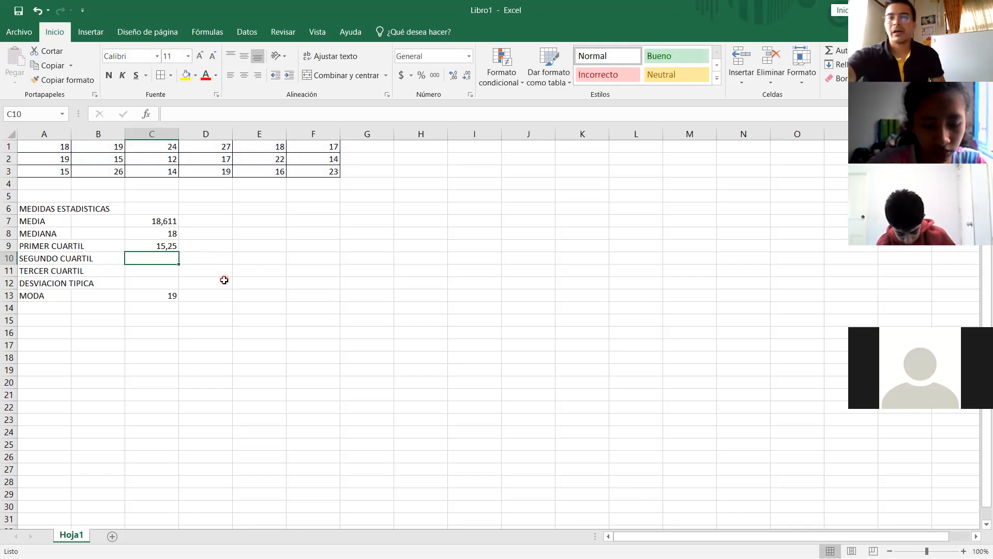
Calculate the second quartile of the data table in cell C10 with the formula =CUARTIL(A1:F3;2)
{"action": "type", "text": "="}
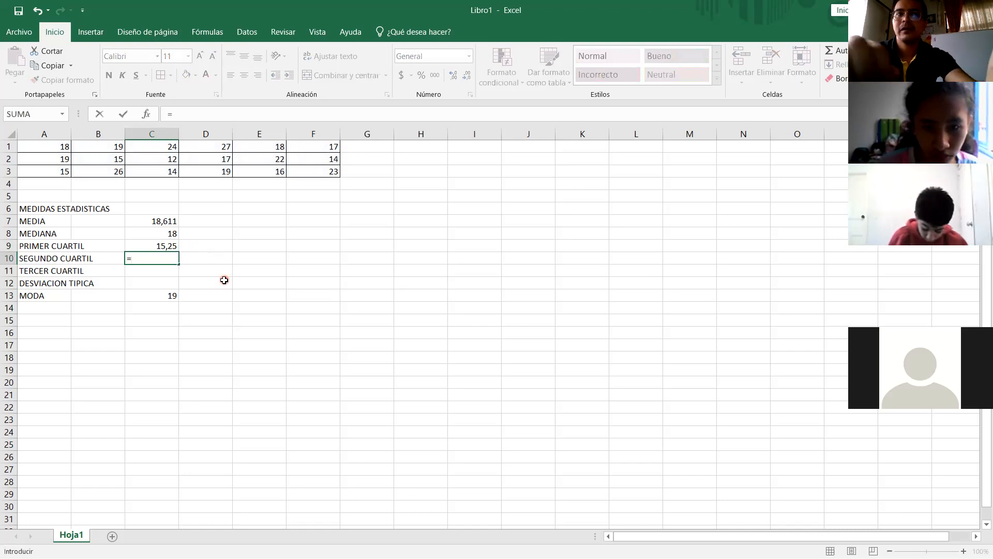
{"action": "type", "text": "CUARTIL"}
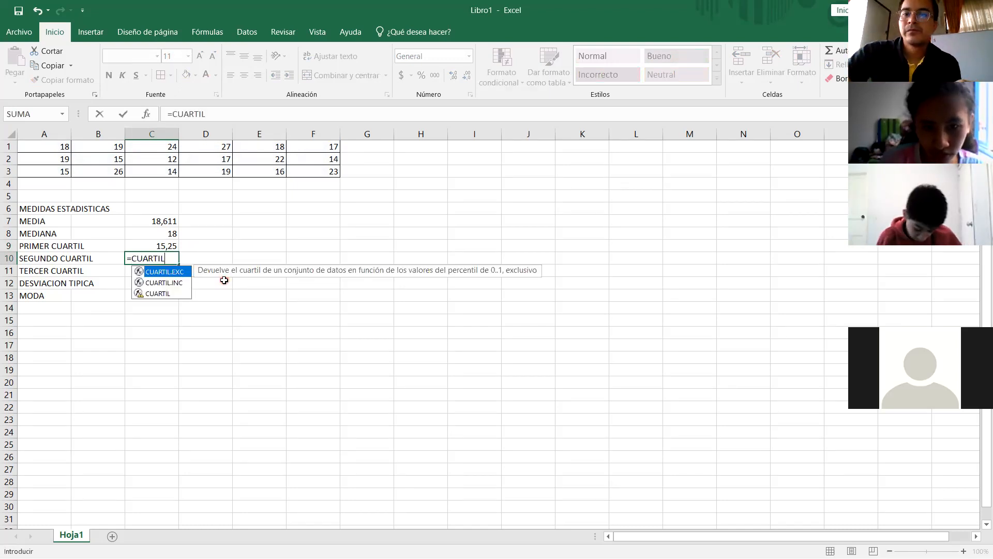
{"action": "type", "text": "("}
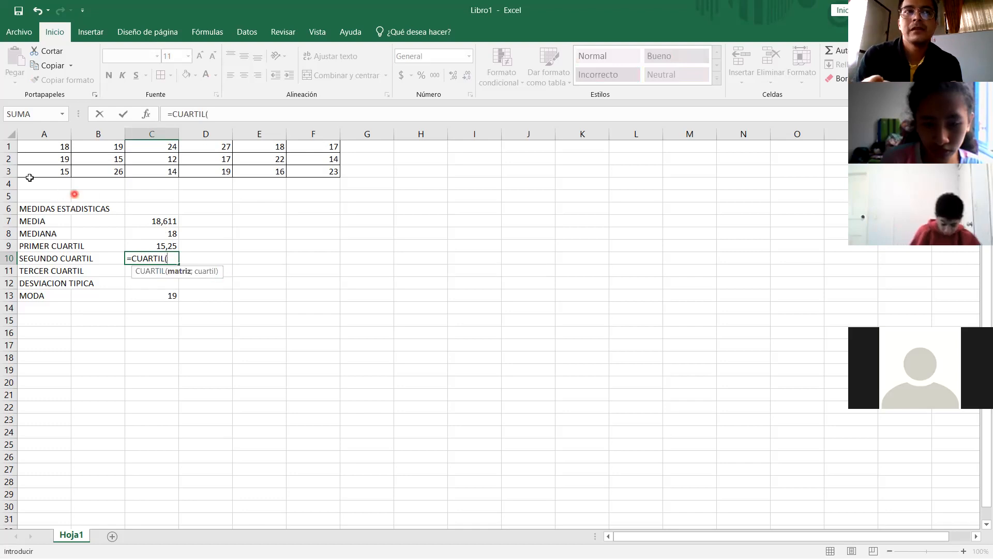
{"action": "left_click", "coordinate": [23, 146]}
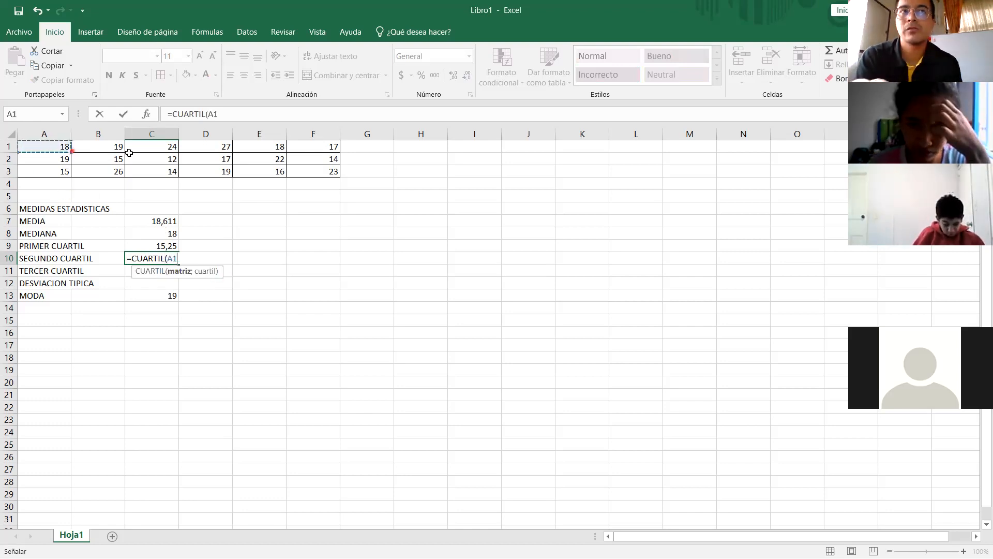
{"action": "left_click", "coordinate": [317, 171], "text": "shift"}
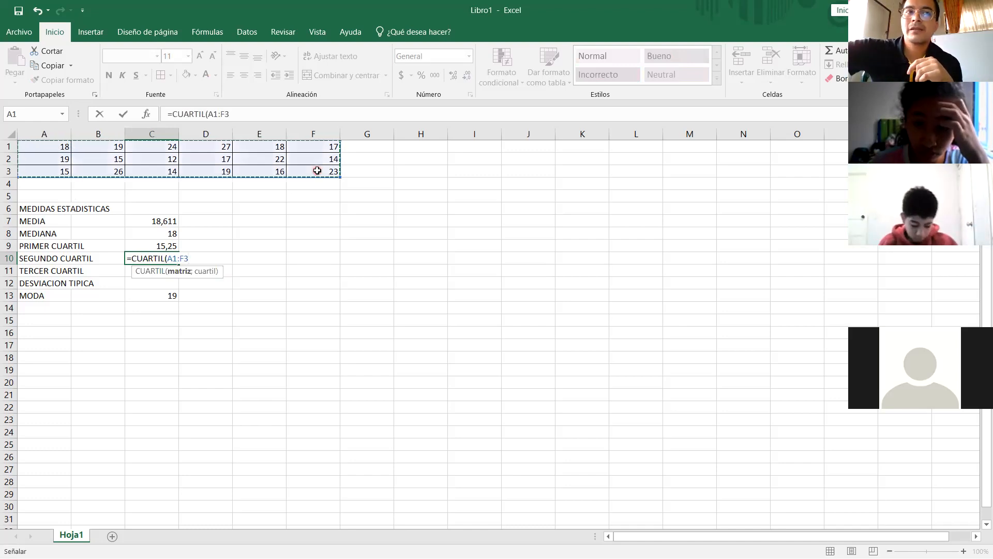
{"action": "type", "text": ")"}
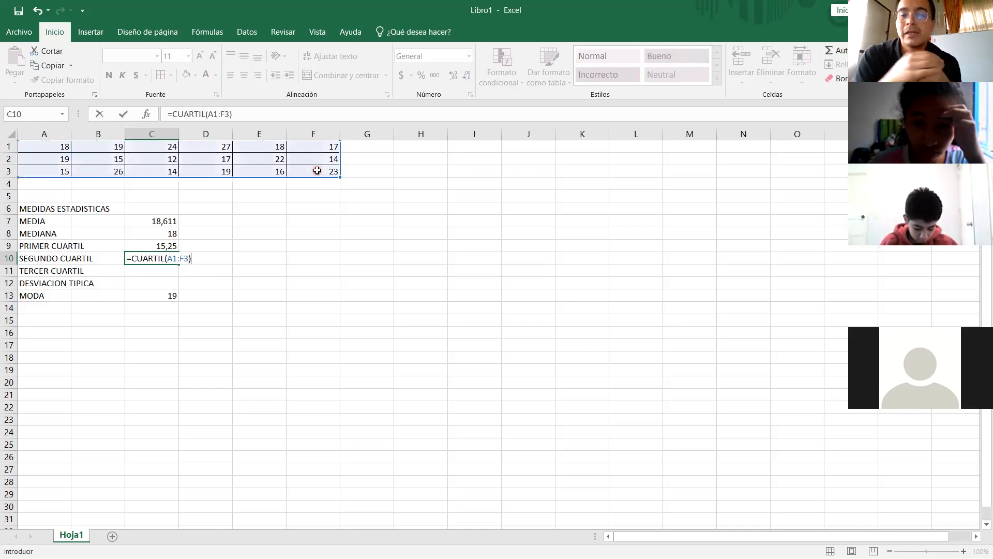
{"action": "key", "text": "BackSpace"}
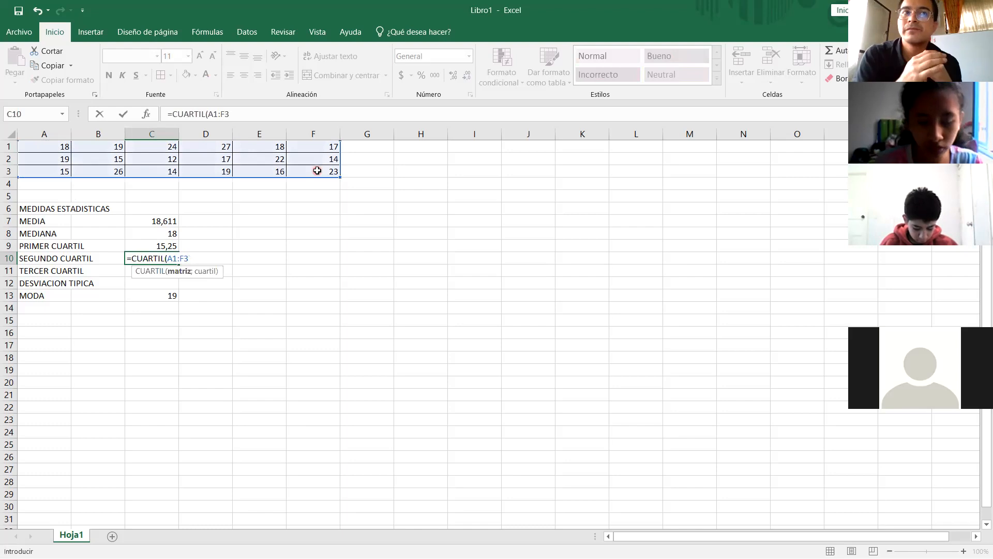
{"action": "type", "text": ";"}
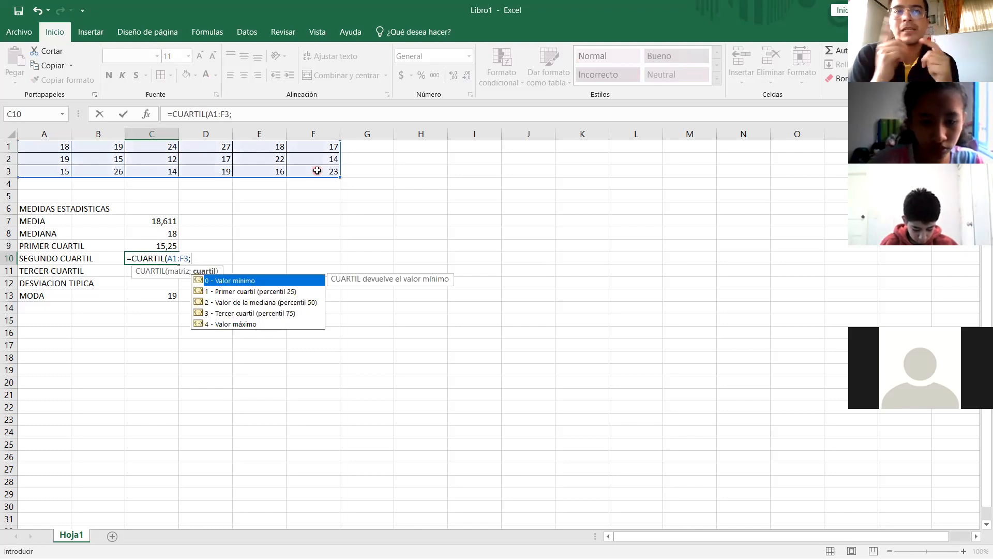
{"action": "type", "text": "2"}
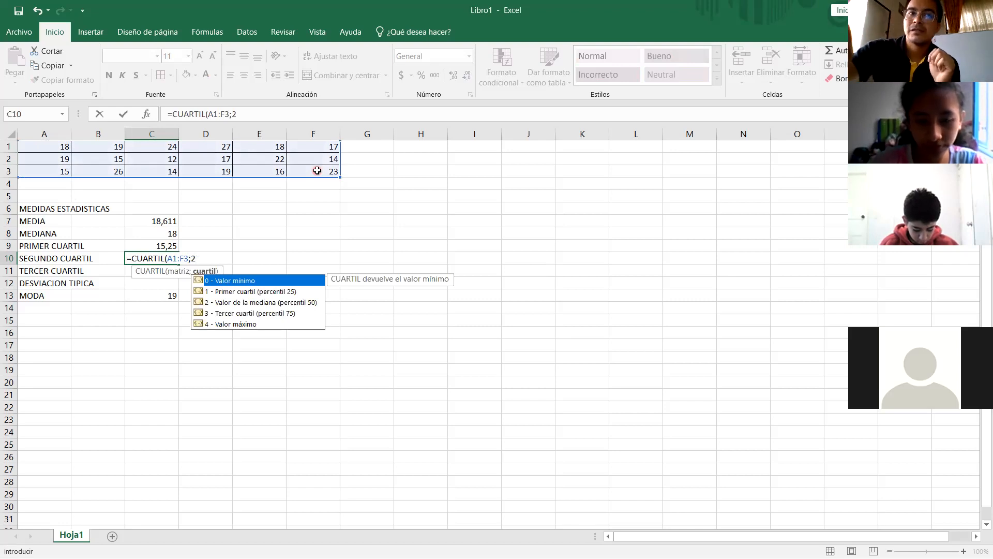
{"action": "type", "text": ")"}
{"action": "key", "text": "Return"}
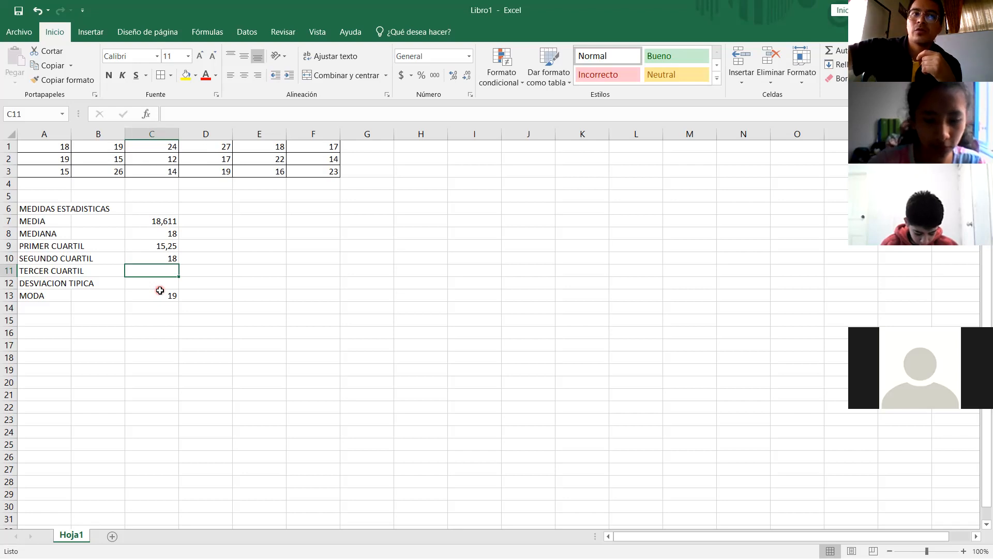
Calculate the third quartile of the data table in cell C11 with the formula =CUARTIL(A1:F3;3)
{"action": "type", "text": "="}
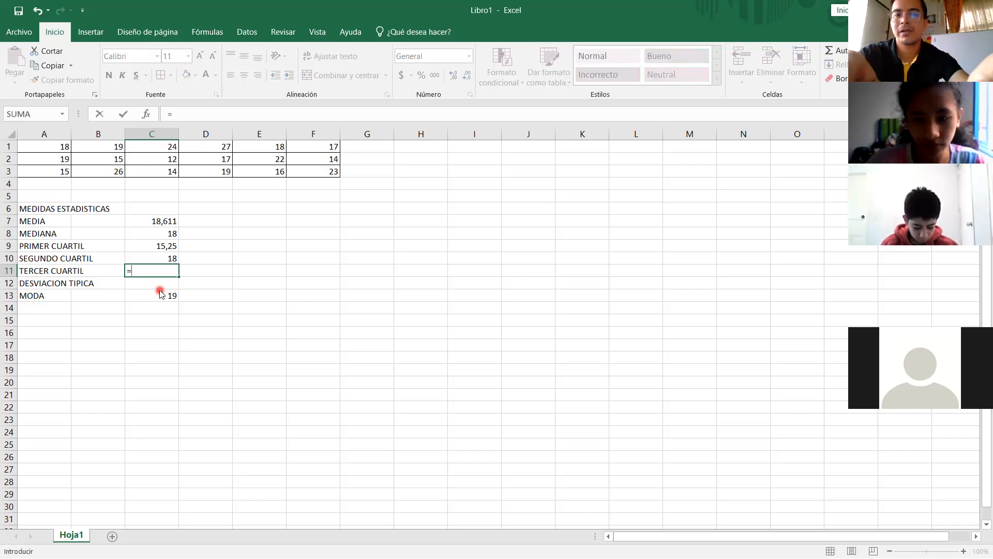
{"action": "type", "text": "CUARTIL"}
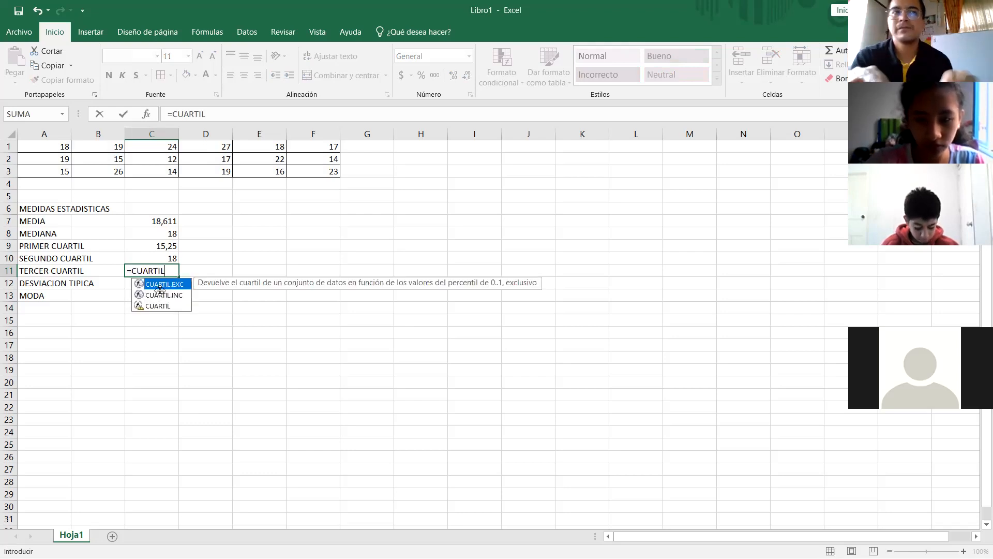
{"action": "type", "text": "("}
{"action": "left_click", "coordinate": [58, 146]}
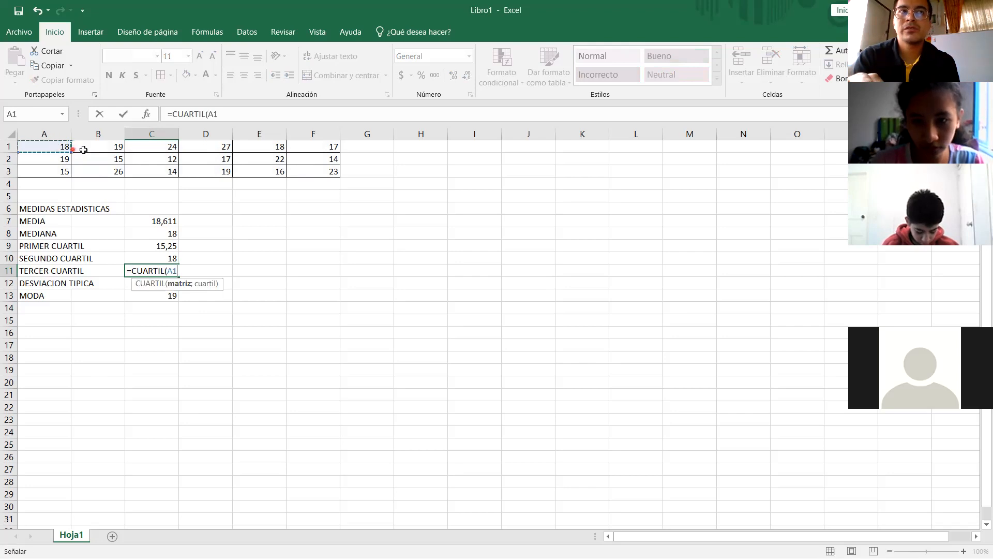
{"action": "left_click", "coordinate": [314, 168], "text": "shift"}
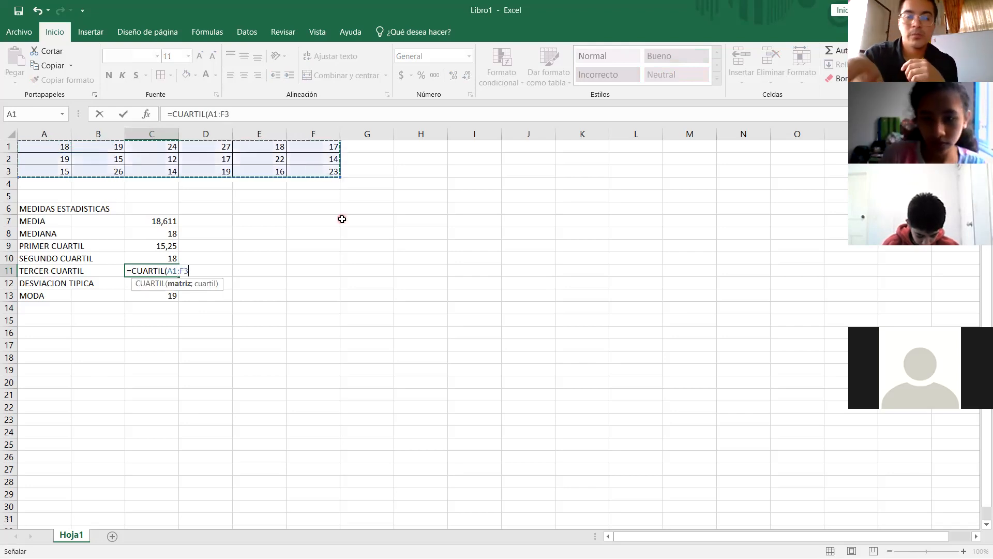
{"action": "type", "text": ";"}
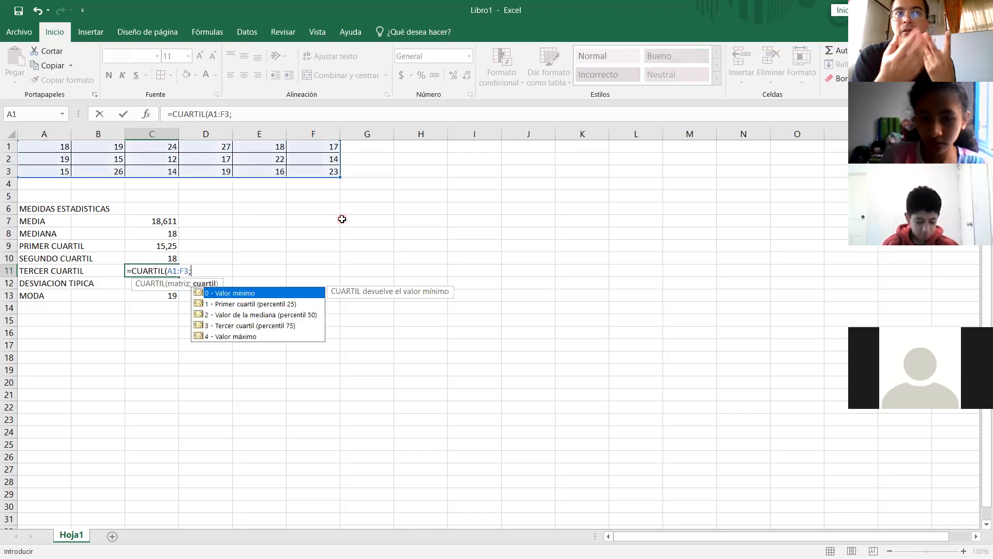
{"action": "type", "text": "3"}
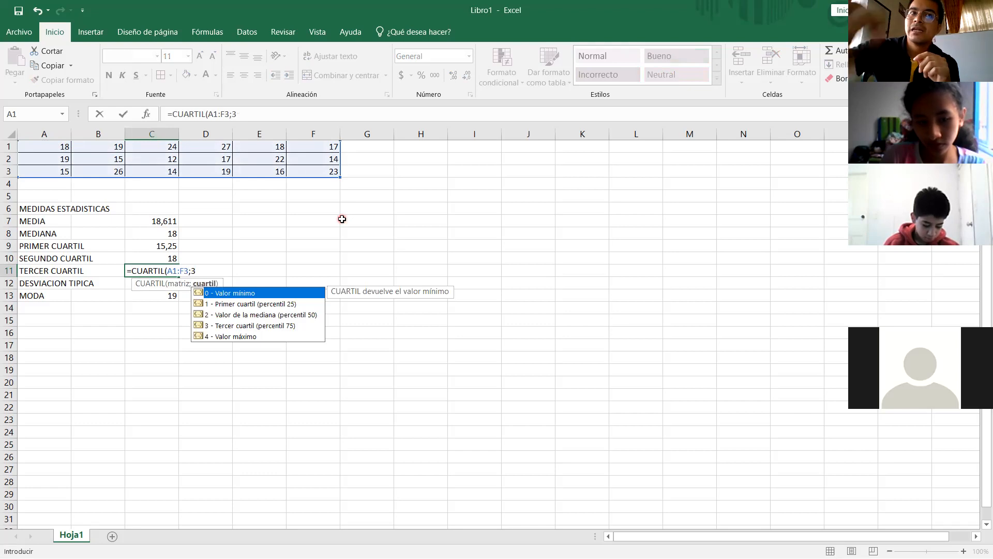
{"action": "key", "text": "Return"}
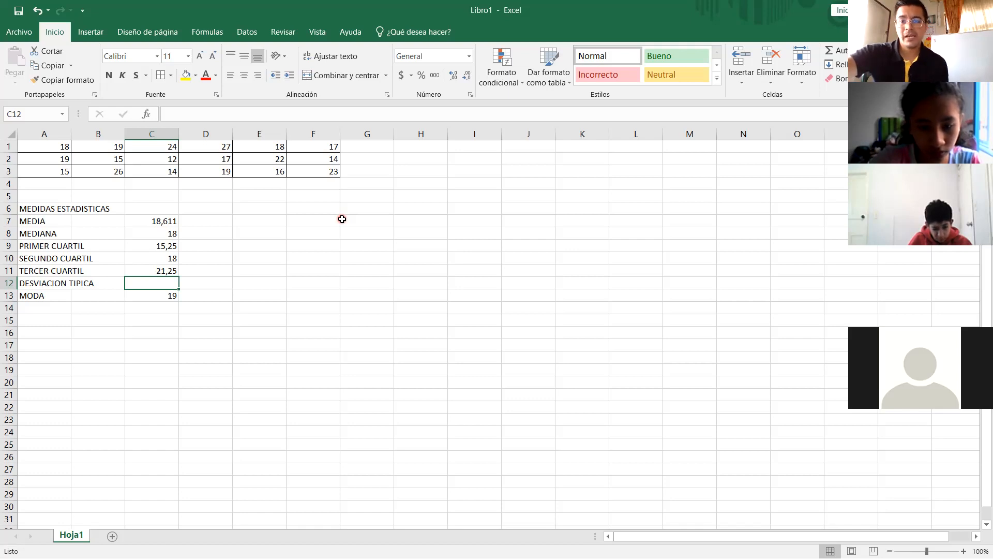
Calculate the population standard deviation of the data table in cell C12 with the formula =DESVESTP(A1:F3)
{"action": "type", "text": "="}
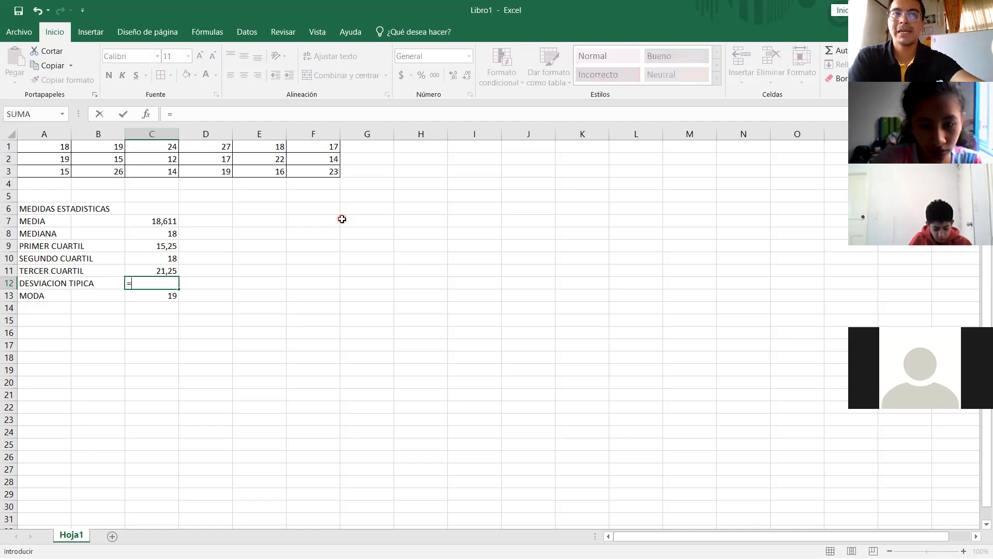
{"action": "type", "text": "DESVES"}
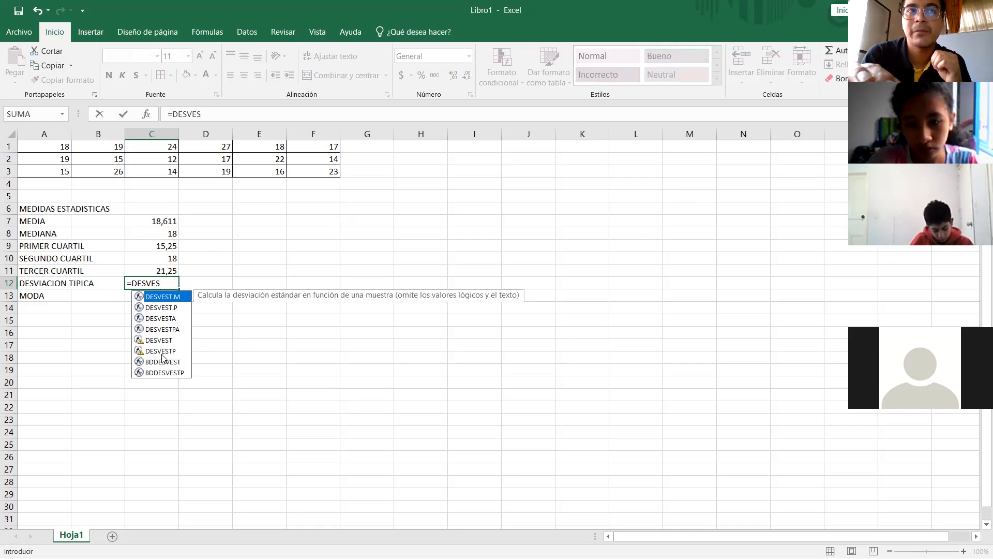
{"action": "type", "text": "T"}
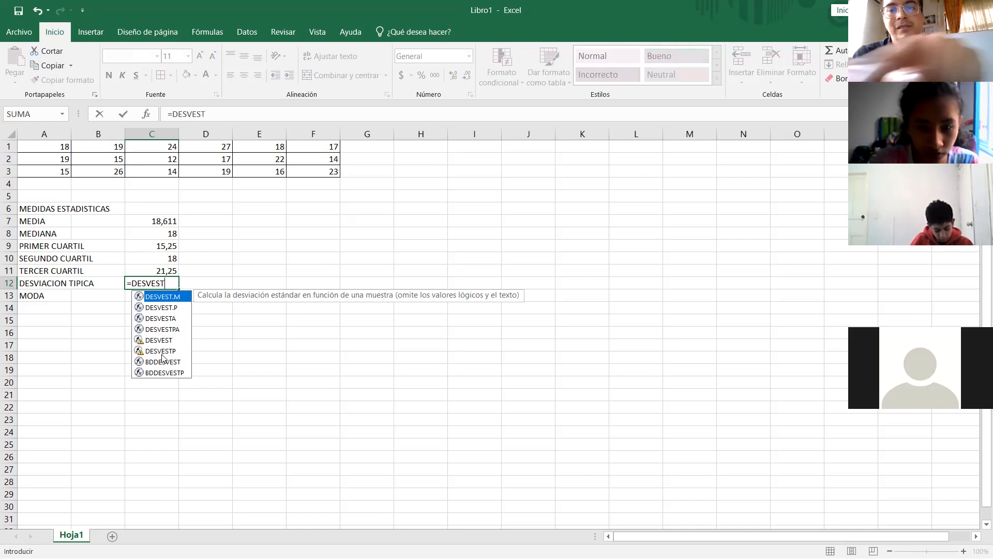
{"action": "type", "text": "P"}
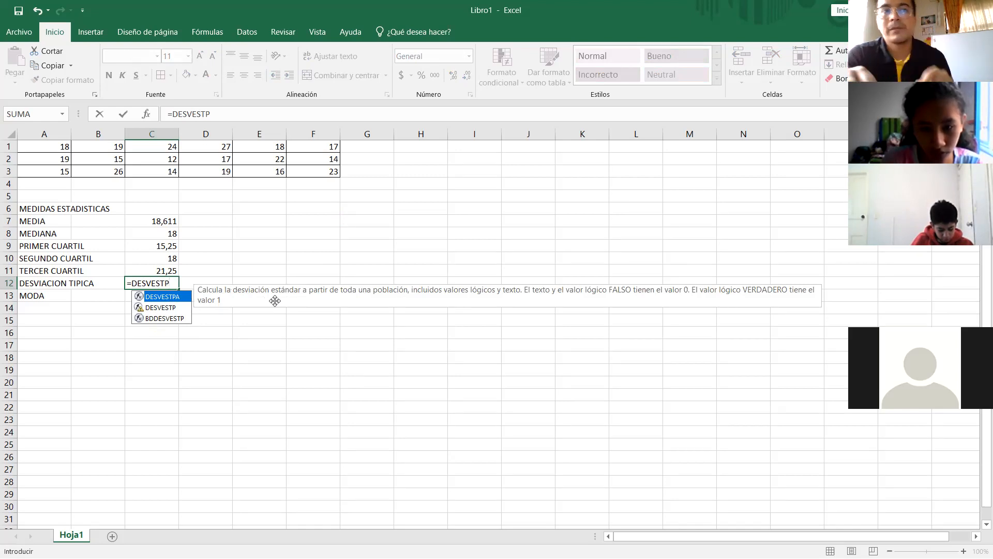
{"action": "left_click", "coordinate": [161, 310]}
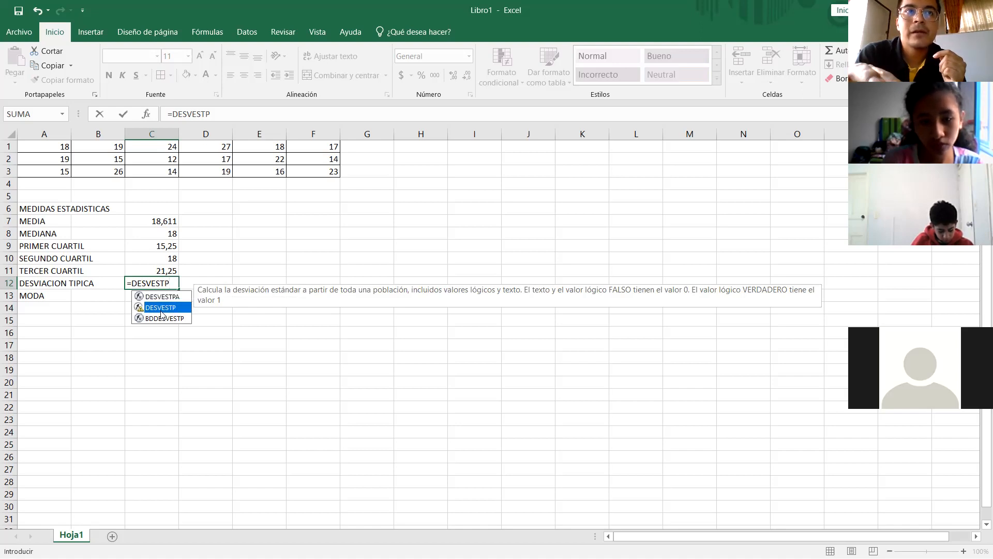
{"action": "double_click", "coordinate": [161, 310]}
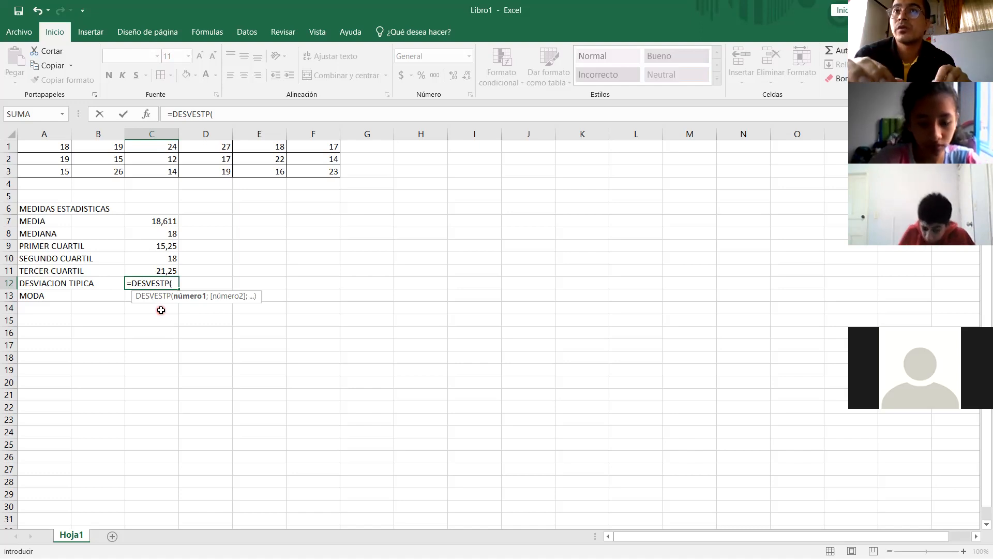
{"action": "left_click", "coordinate": [48, 148]}
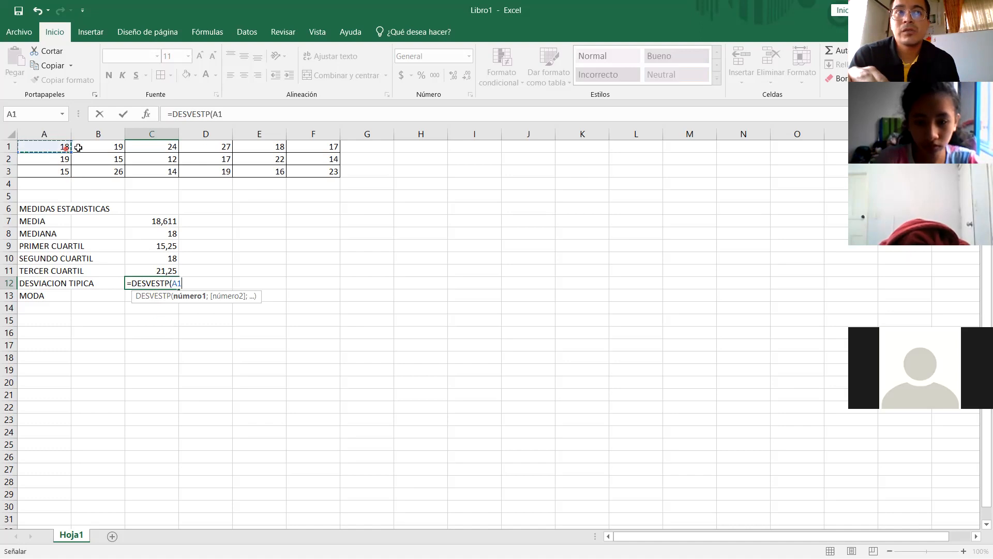
{"action": "left_click_drag", "start_coordinate": [68, 148], "coordinate": [110, 148]}
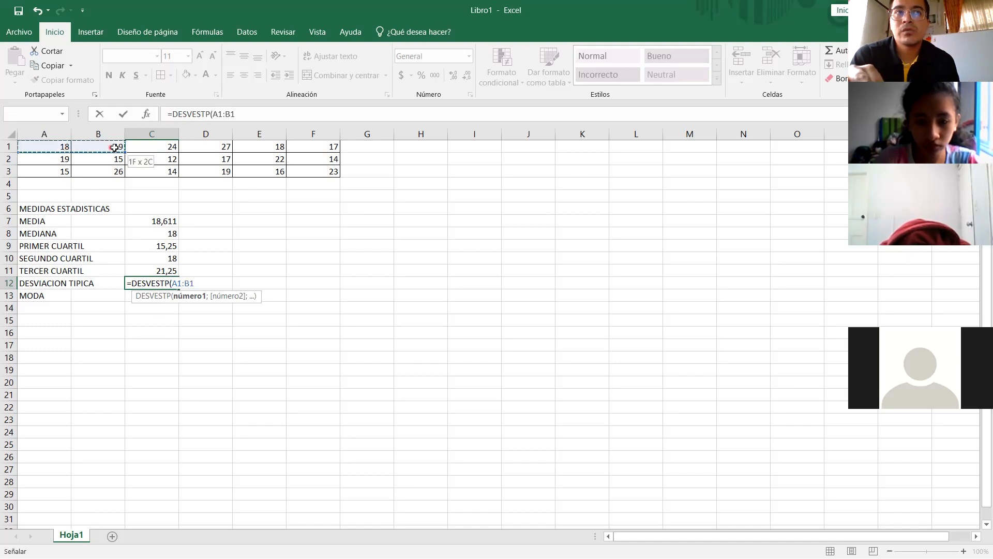
{"action": "left_click", "coordinate": [334, 170], "text": "shift"}
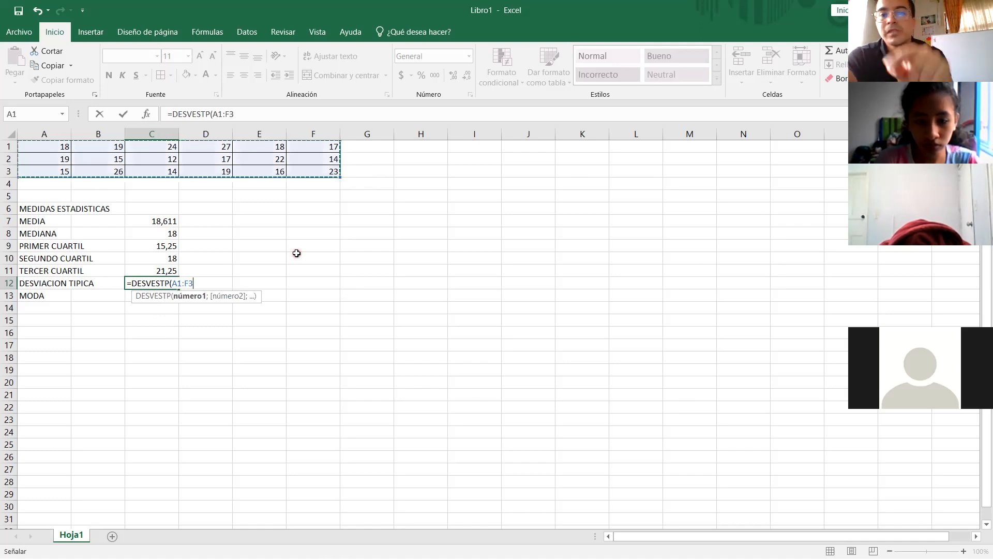
{"action": "key", "text": "Return"}
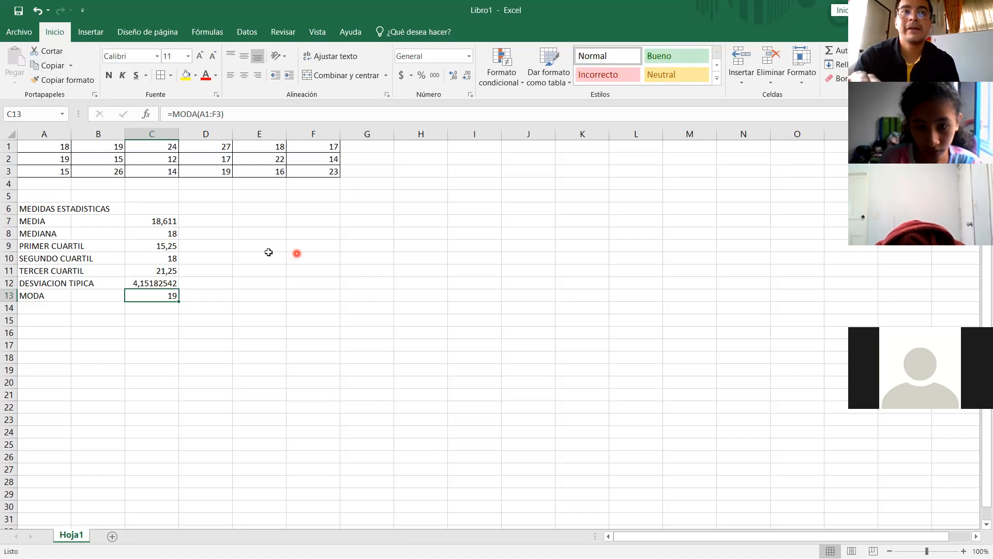
Reduce the standard deviation in cell C12 to three decimal places
{"action": "left_click", "coordinate": [164, 282]}
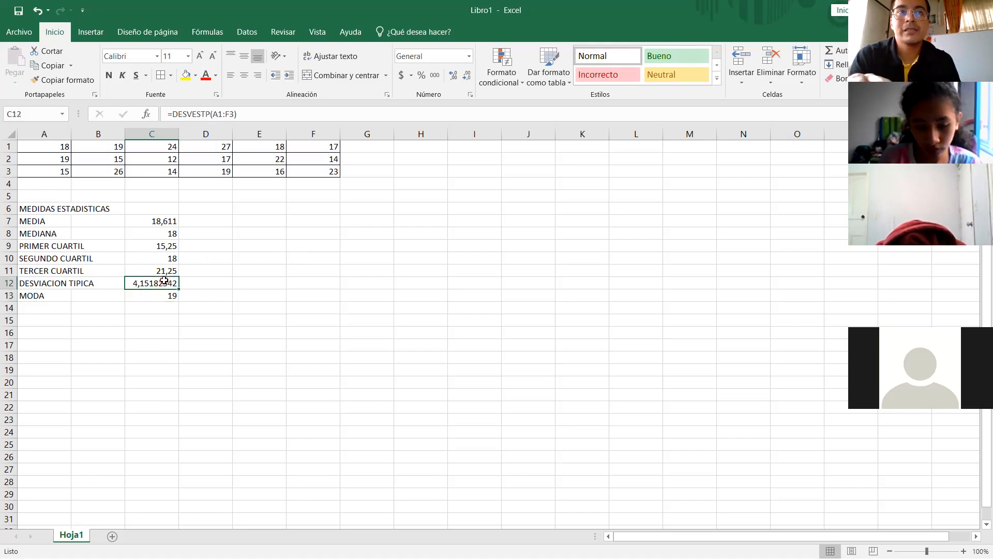
{"action": "left_click", "coordinate": [457, 80]}
{"action": "left_click", "coordinate": [458, 79]}
{"action": "left_click", "coordinate": [458, 79]}
{"action": "left_click", "coordinate": [458, 79]}
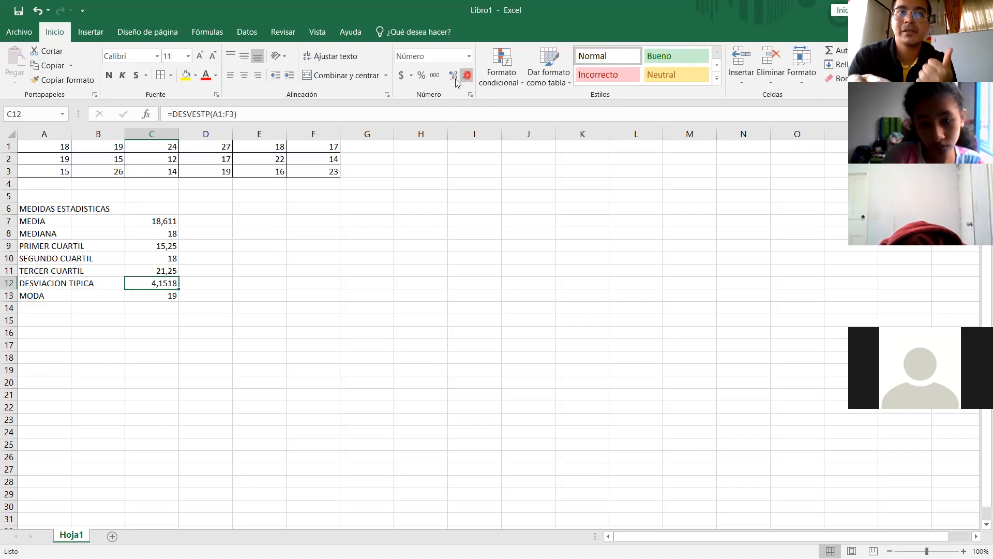
{"action": "left_click", "coordinate": [458, 79]}
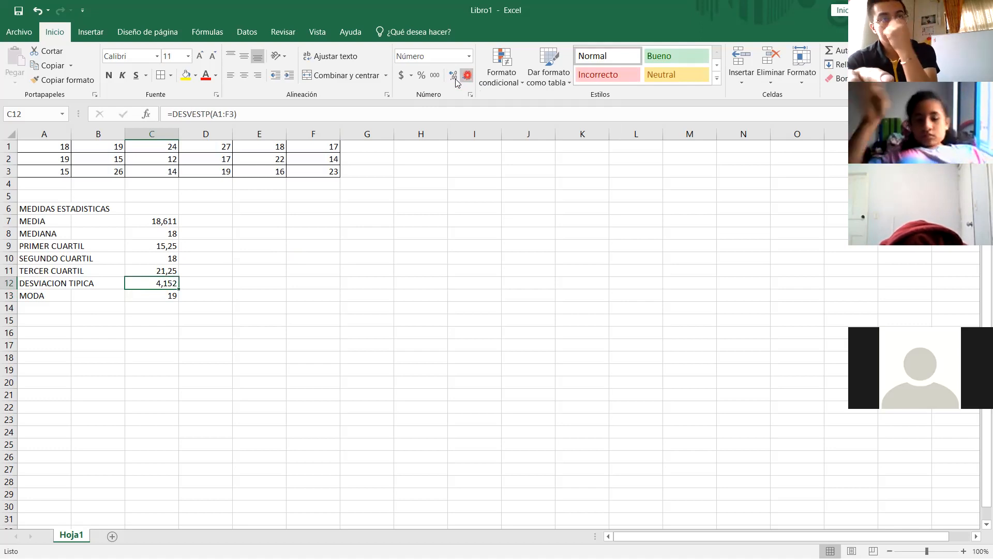
{"action": "left_click", "coordinate": [334, 382]}
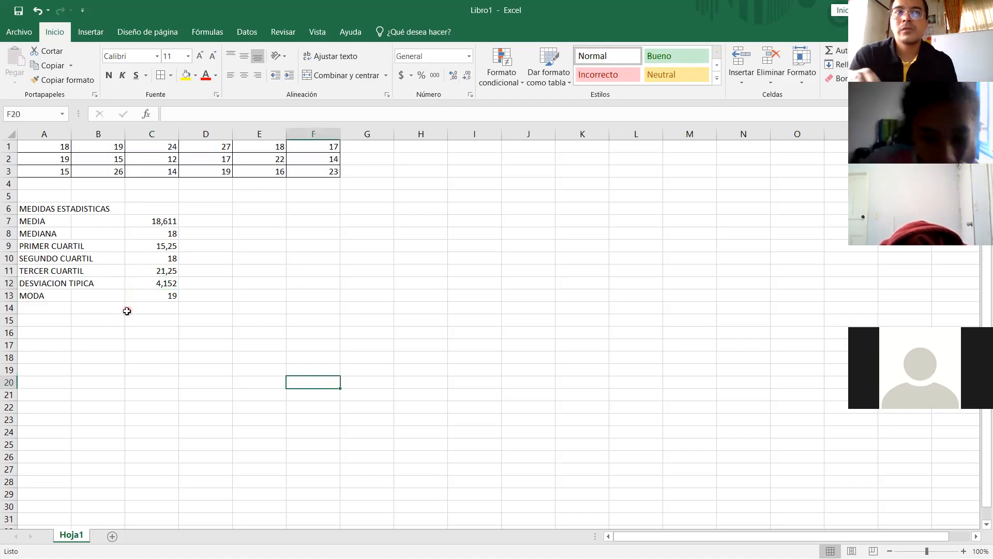
{"action": "left_click", "coordinate": [154, 345]}
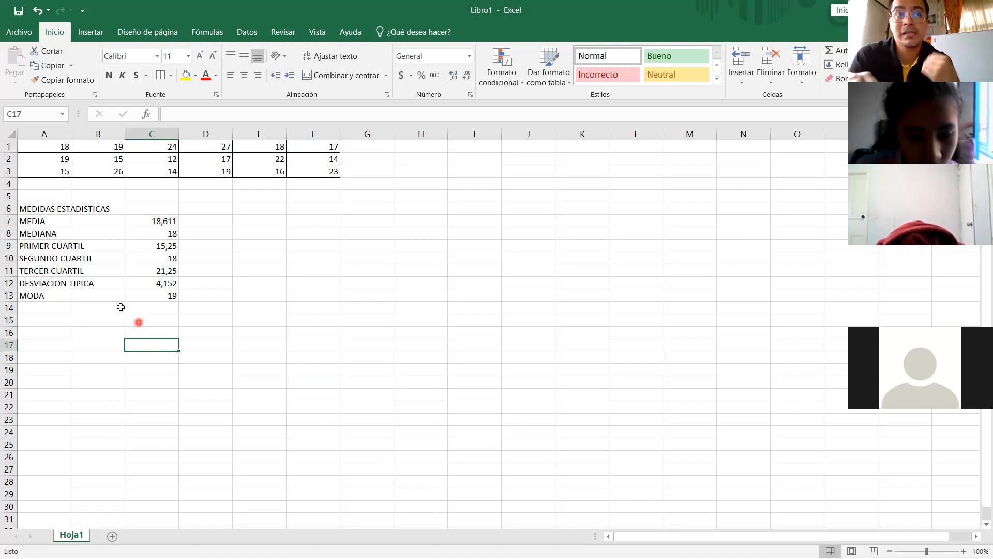
Merge and center the MODA, DESVIACION TIPICA and TERCER CUARTIL labels, each across columns A and B of its row
{"action": "left_click_drag", "start_coordinate": [33, 296], "coordinate": [97, 295]}
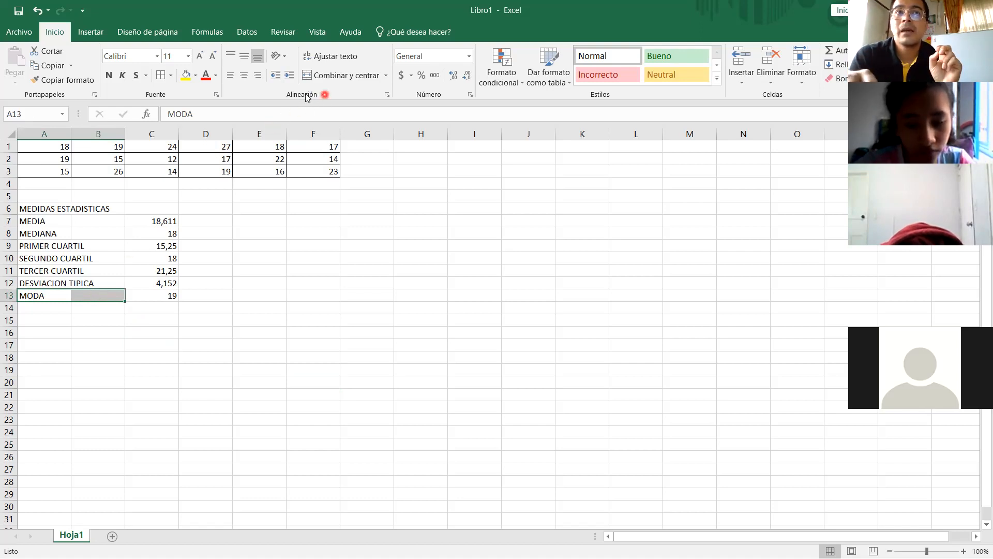
{"action": "left_click", "coordinate": [341, 78]}
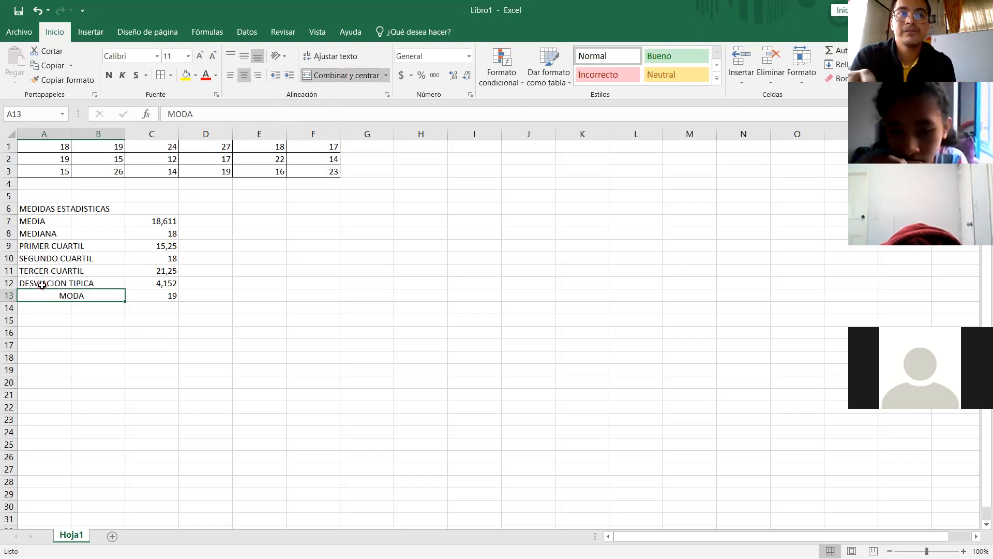
{"action": "left_click_drag", "start_coordinate": [42, 285], "coordinate": [93, 285]}
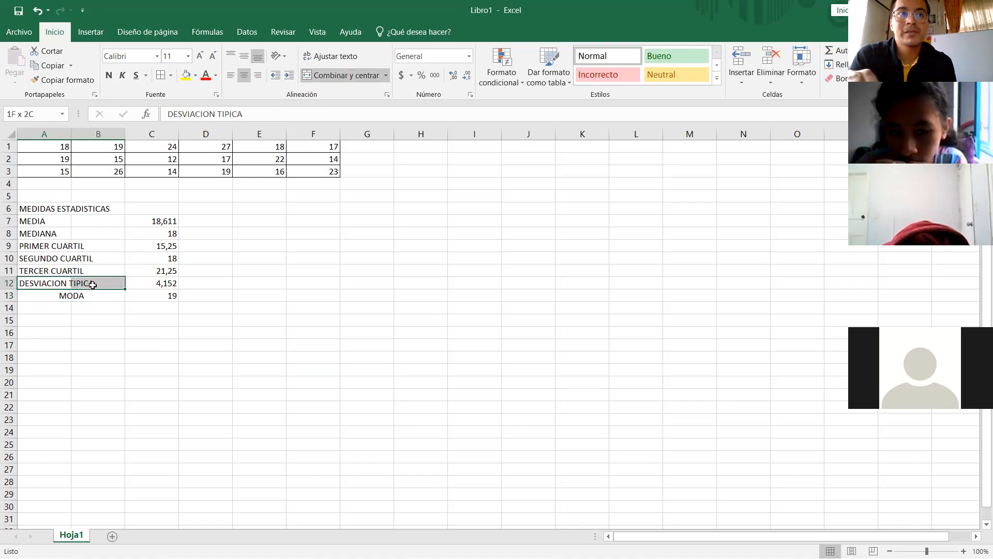
{"action": "left_click", "coordinate": [325, 79]}
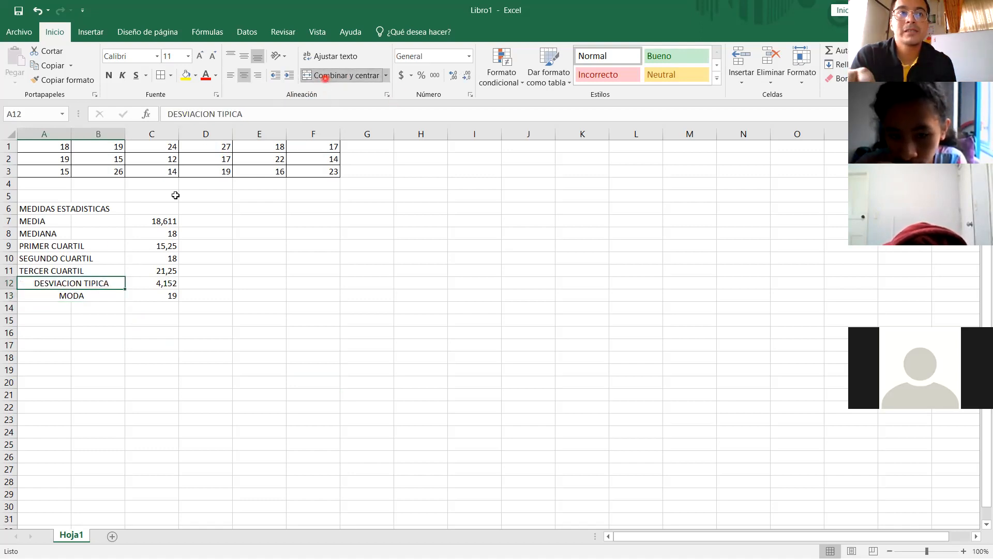
{"action": "left_click", "coordinate": [41, 272]}
{"action": "left_click_drag", "start_coordinate": [41, 272], "coordinate": [76, 271]}
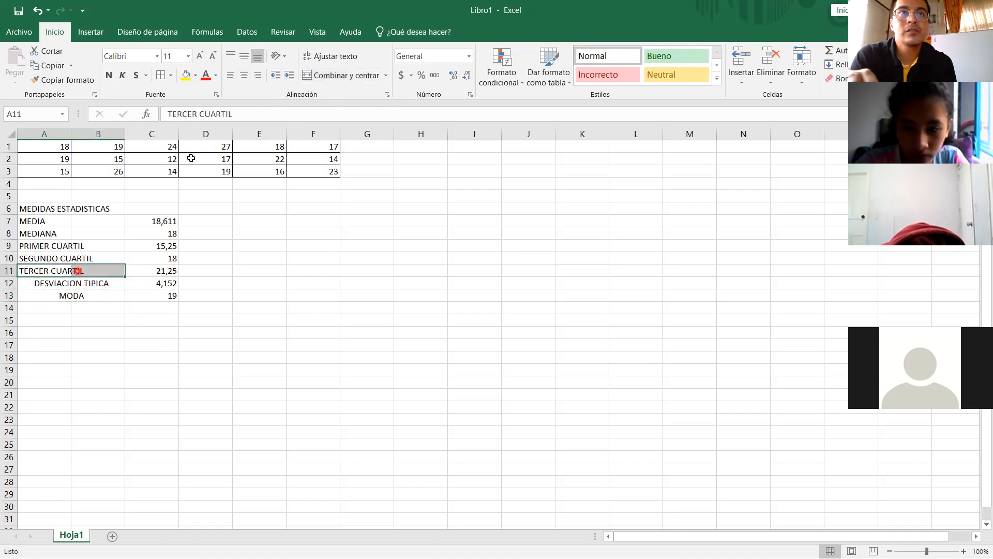
{"action": "left_click", "coordinate": [325, 78]}
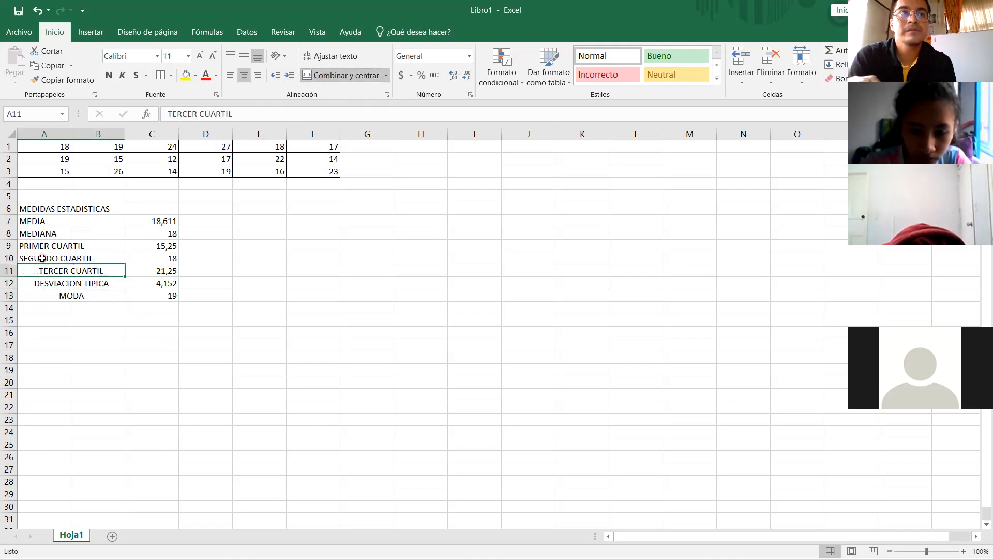
Merge and center the SEGUNDO CUARTIL, PRIMER CUARTIL, MEDIANA and MEDIA labels, each across columns A and B of its row
{"action": "left_click", "coordinate": [48, 258]}
{"action": "left_click_drag", "start_coordinate": [73, 258], "coordinate": [89, 258]}
{"action": "left_click", "coordinate": [342, 75]}
{"action": "left_click_drag", "start_coordinate": [44, 245], "coordinate": [95, 234]}
{"action": "left_click", "coordinate": [322, 76]}
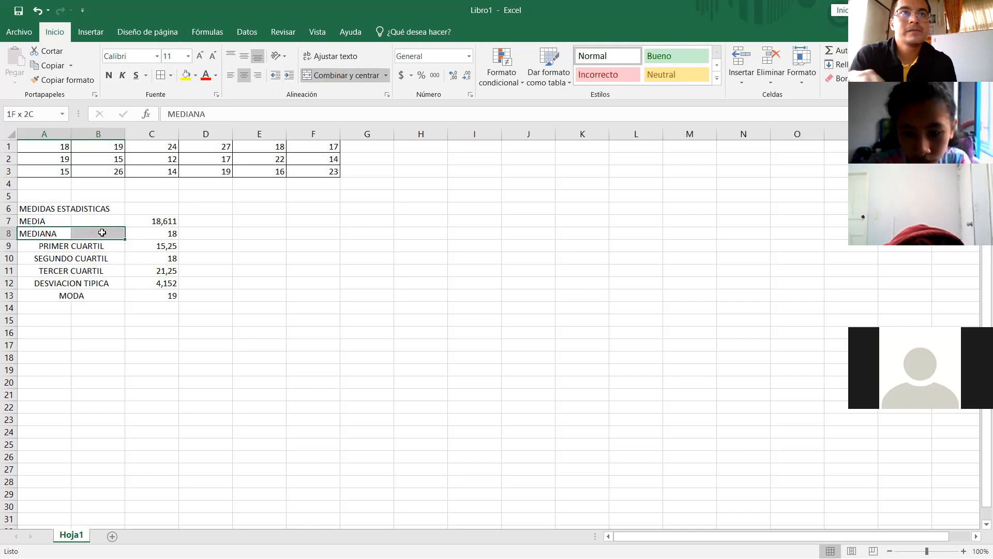
{"action": "left_click", "coordinate": [343, 83]}
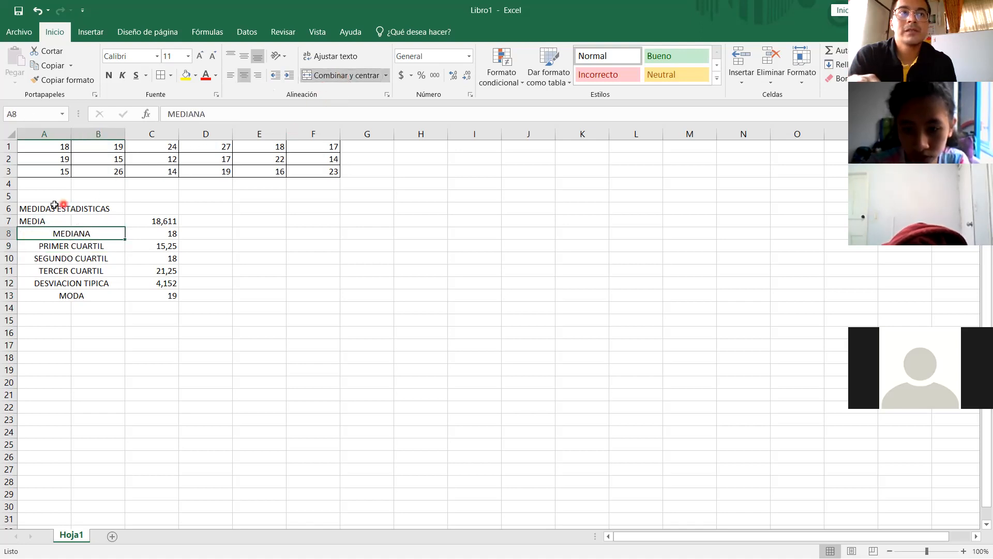
{"action": "left_click", "coordinate": [41, 221]}
{"action": "left_click_drag", "start_coordinate": [42, 222], "coordinate": [274, 230]}
{"action": "left_click", "coordinate": [348, 77]}
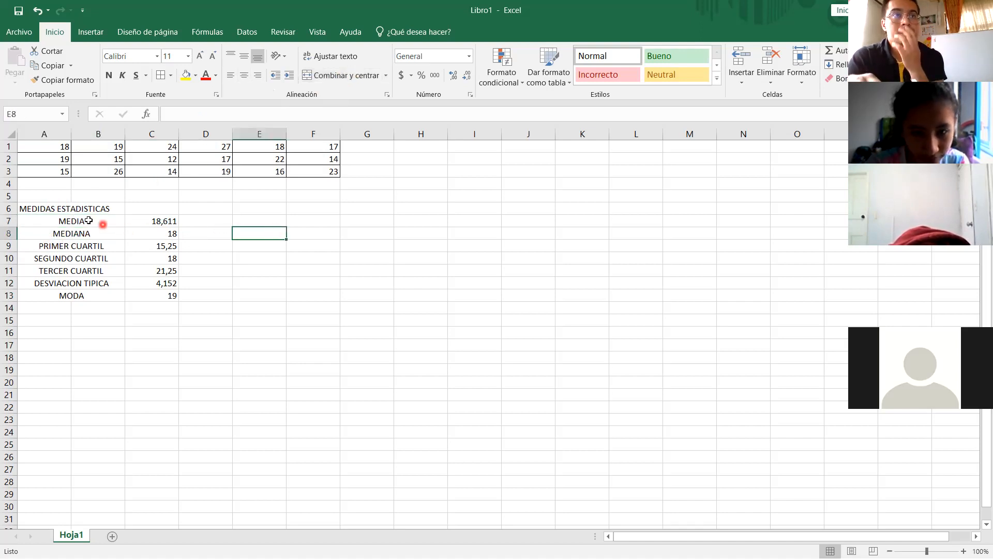
Merge and center the MEDIDAS ESTADISTICAS title across A6:C6
{"action": "left_click_drag", "start_coordinate": [43, 204], "coordinate": [174, 212]}
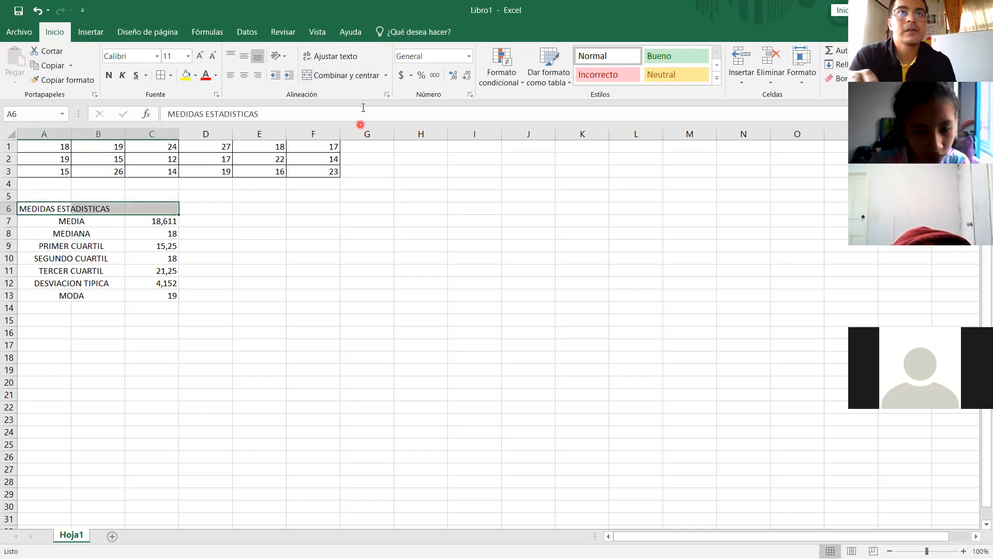
{"action": "left_click", "coordinate": [351, 76]}
{"action": "left_click", "coordinate": [282, 335]}
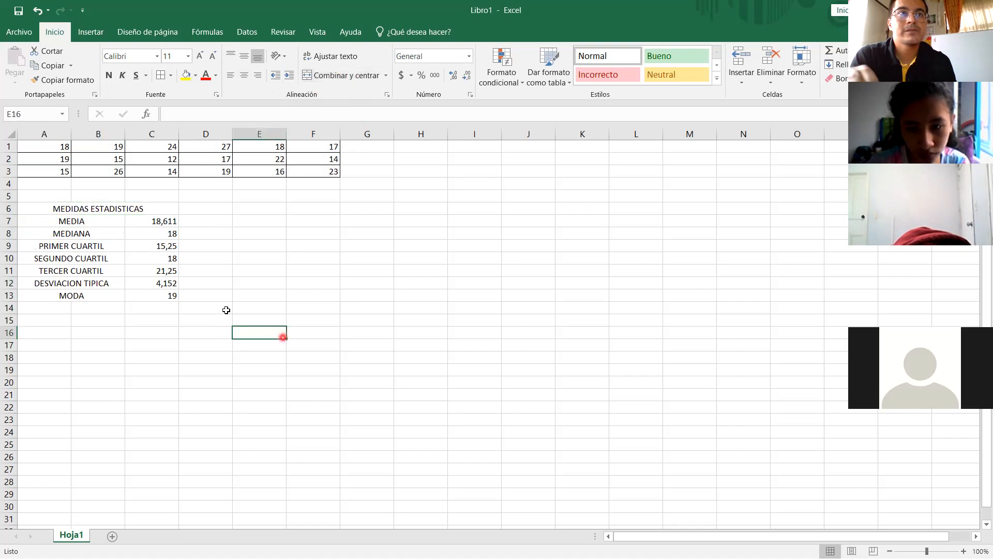
Apply all borders to the statistical measures table in A6:C13
{"action": "left_click_drag", "start_coordinate": [40, 210], "coordinate": [73, 295]}
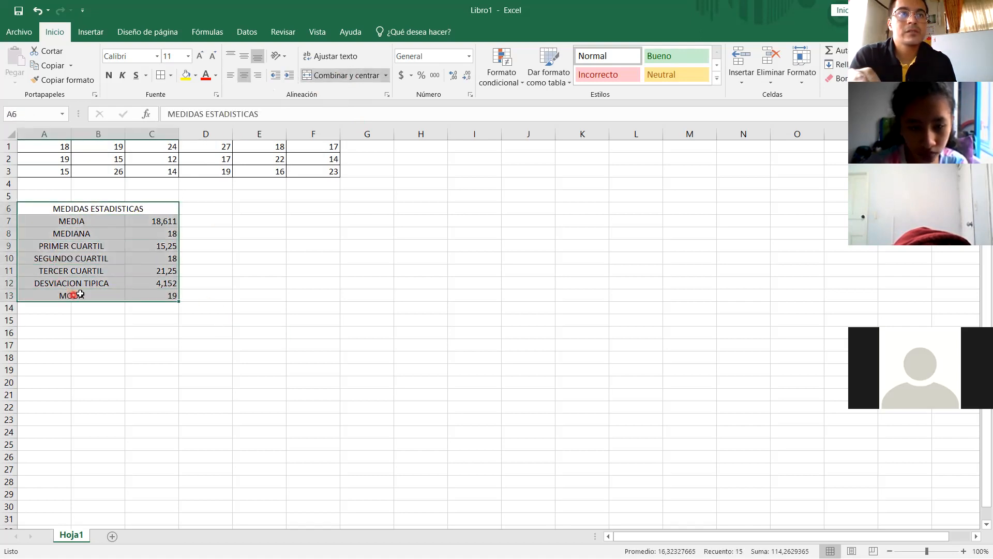
{"action": "left_click", "coordinate": [161, 75]}
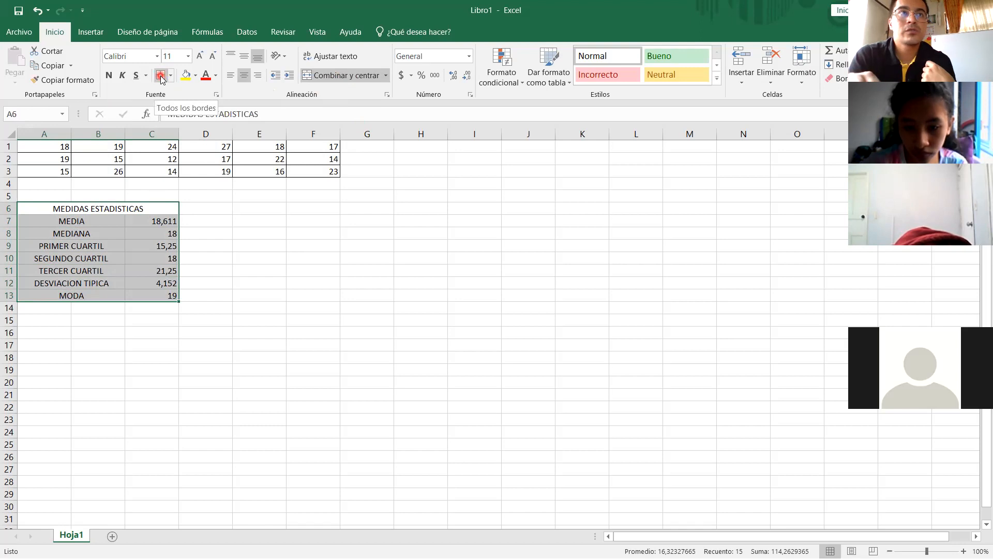
{"action": "left_click", "coordinate": [161, 75]}
{"action": "left_click", "coordinate": [254, 266]}
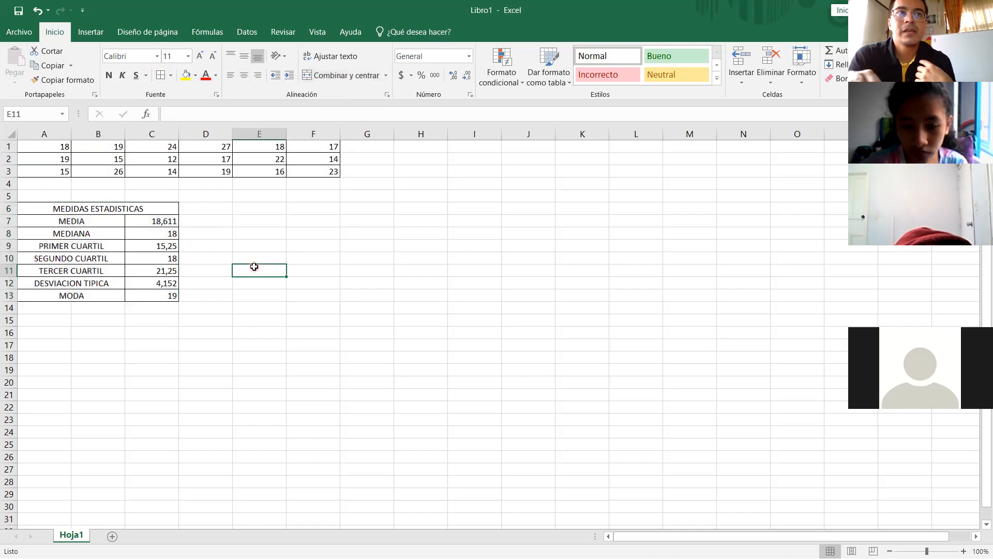
{"action": "left_click", "coordinate": [391, 238]}
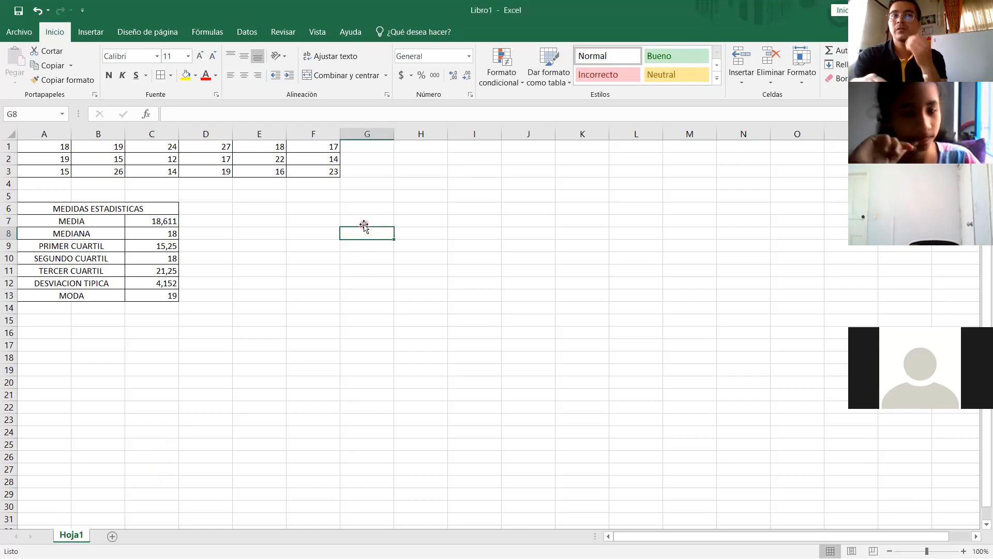
Enter a lowercase x as a column header in cell E6
{"action": "left_click", "coordinate": [251, 206]}
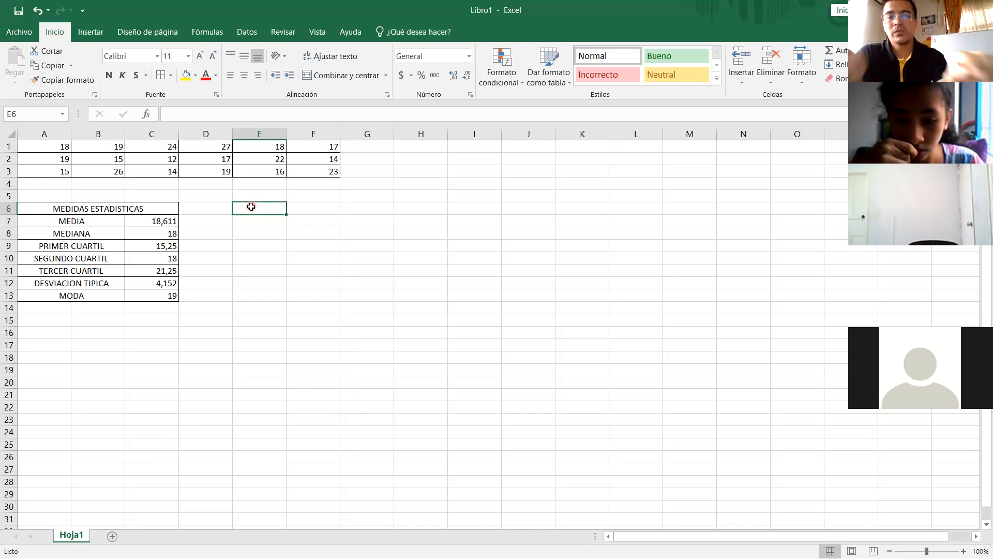
{"action": "type", "text": "X"}
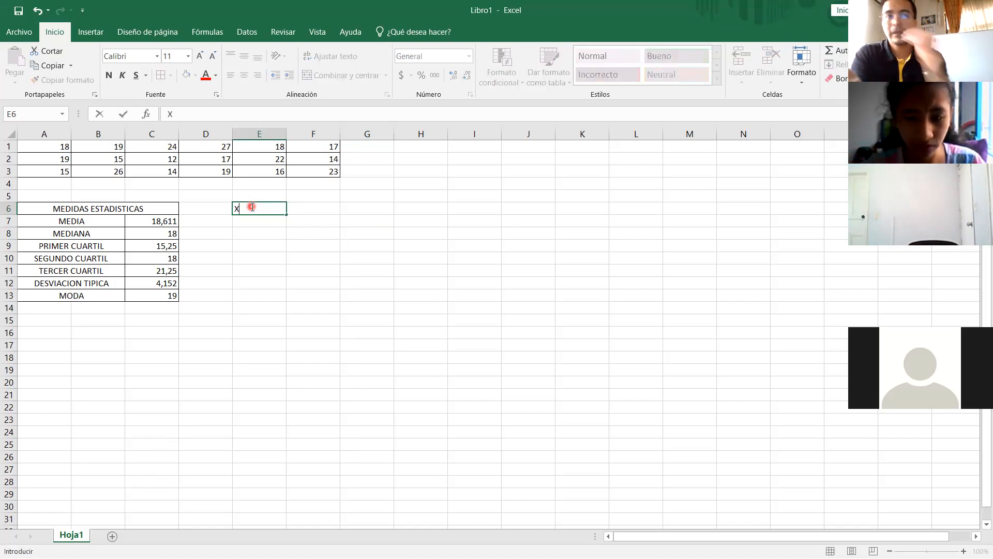
{"action": "key", "text": "Tab"}
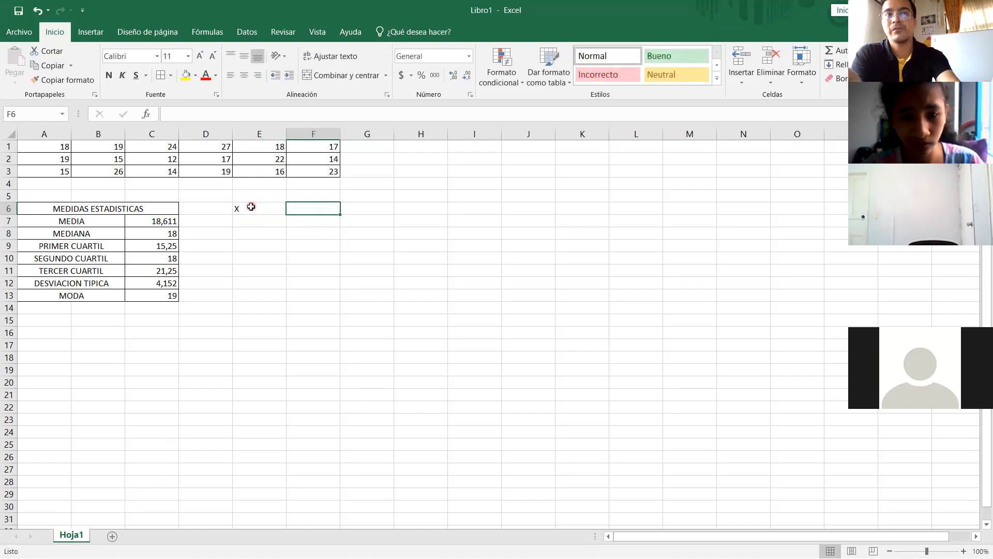
{"action": "left_click", "coordinate": [251, 206]}
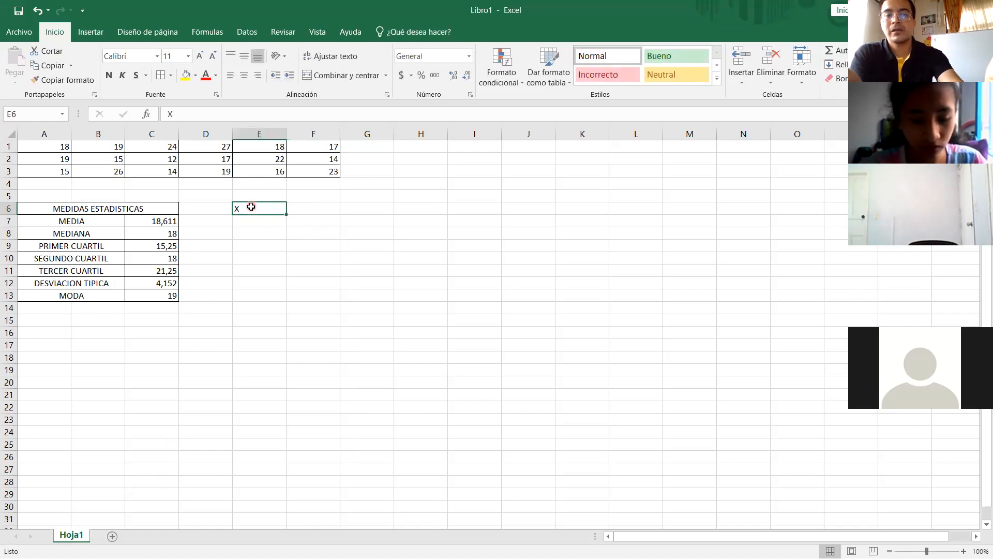
{"action": "type", "text": "x"}
{"action": "key", "text": "Tab"}
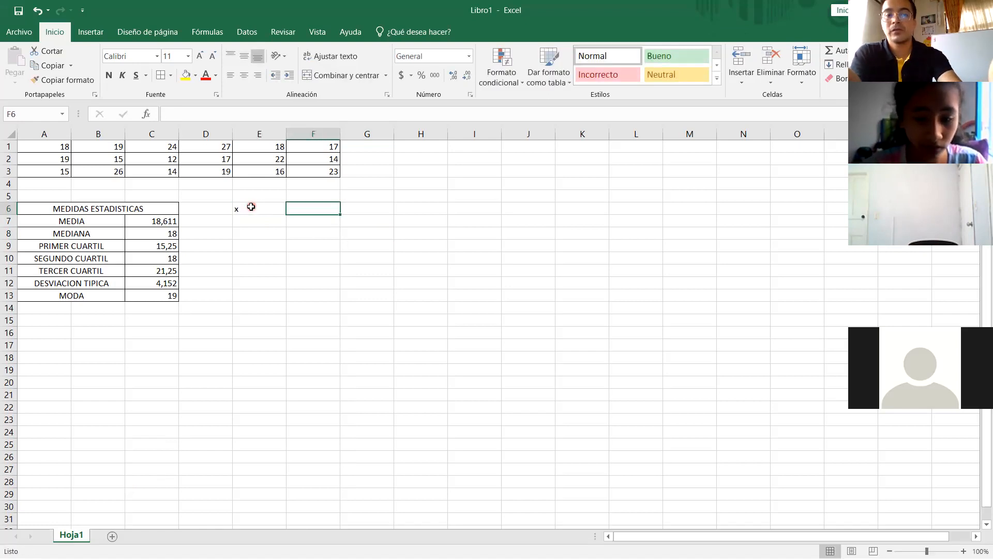
Enter a lowercase f as a column header in cell F6, beside the x header
{"action": "type", "text": "f"}
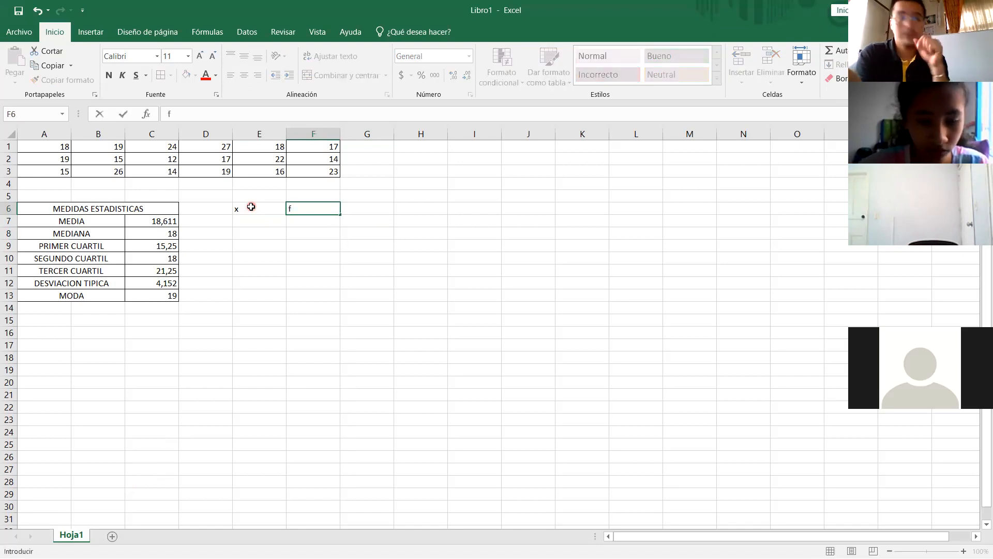
{"action": "key", "text": "Down"}
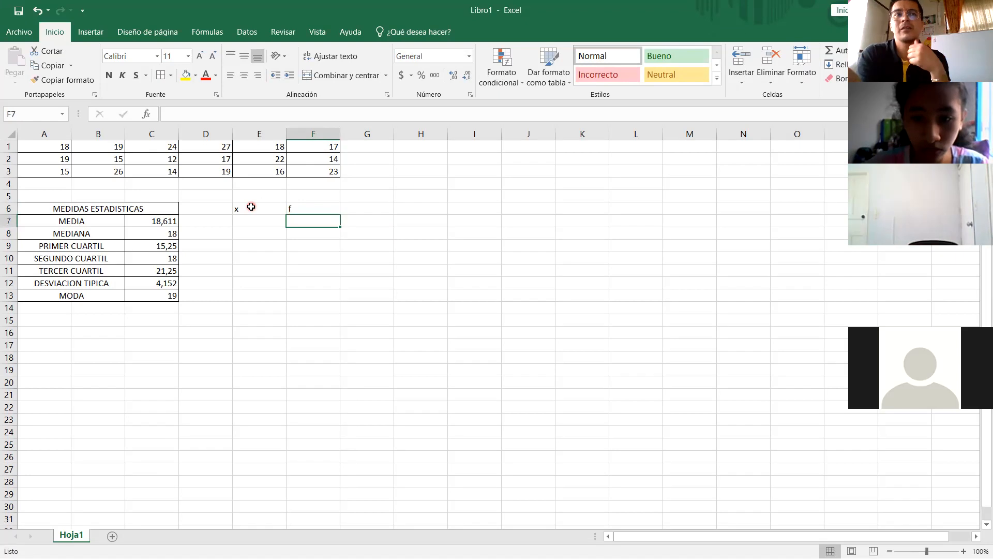
{"action": "key", "text": "Left"}
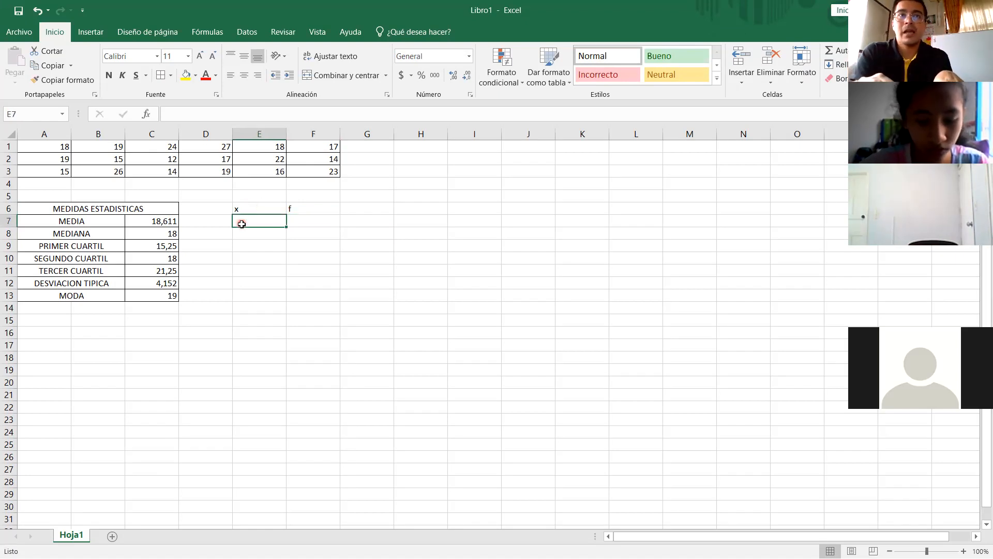
{"action": "left_click_drag", "start_coordinate": [243, 222], "coordinate": [242, 345]}
{"action": "left_click", "coordinate": [351, 217]}
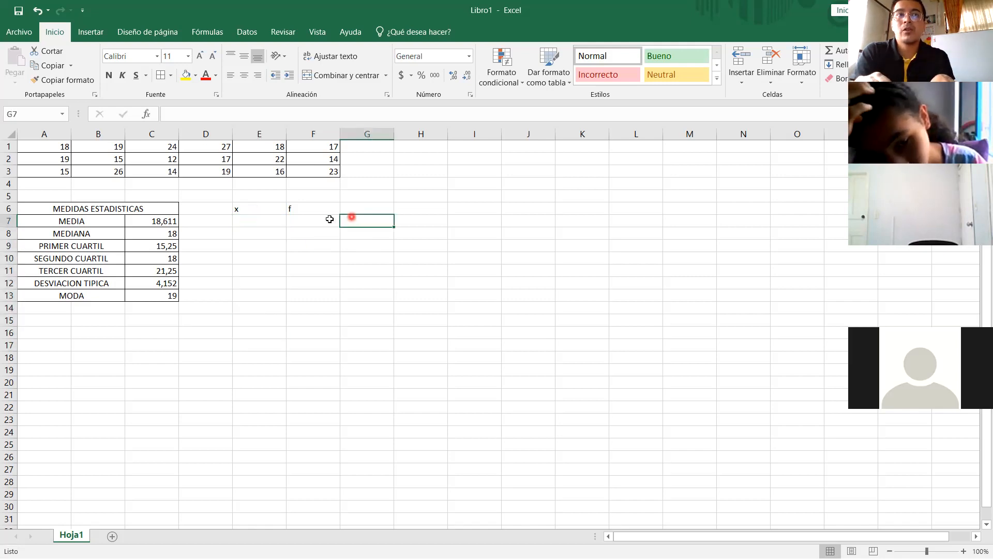
{"action": "left_click", "coordinate": [256, 219]}
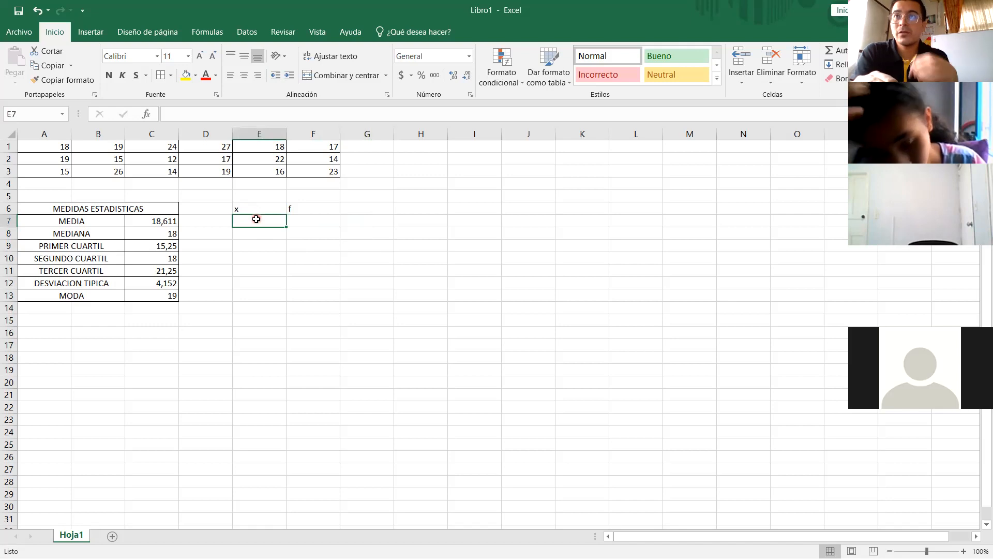
Look through the data in A1:F3 for its lowest value and enter 12 in E7 under x
{"action": "left_click", "coordinate": [49, 146]}
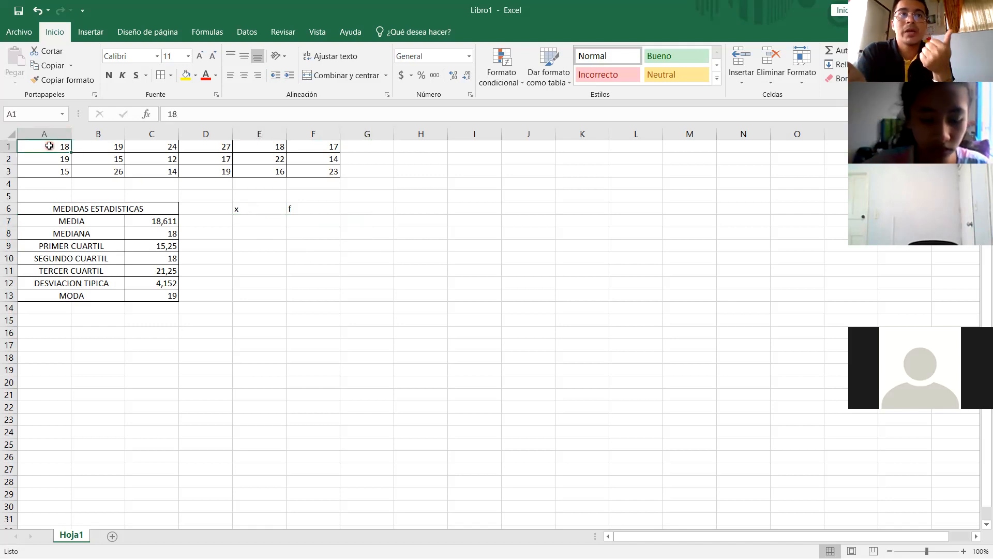
{"action": "key", "text": "Right"}
{"action": "key", "text": "Right"}
{"action": "key", "text": "Right"}
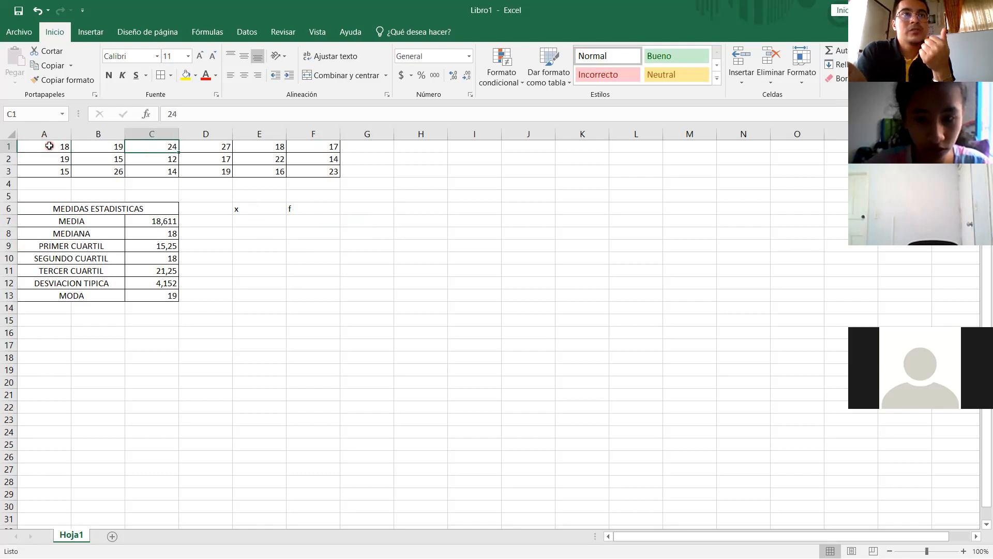
{"action": "key", "text": "Right"}
{"action": "key", "text": "Right"}
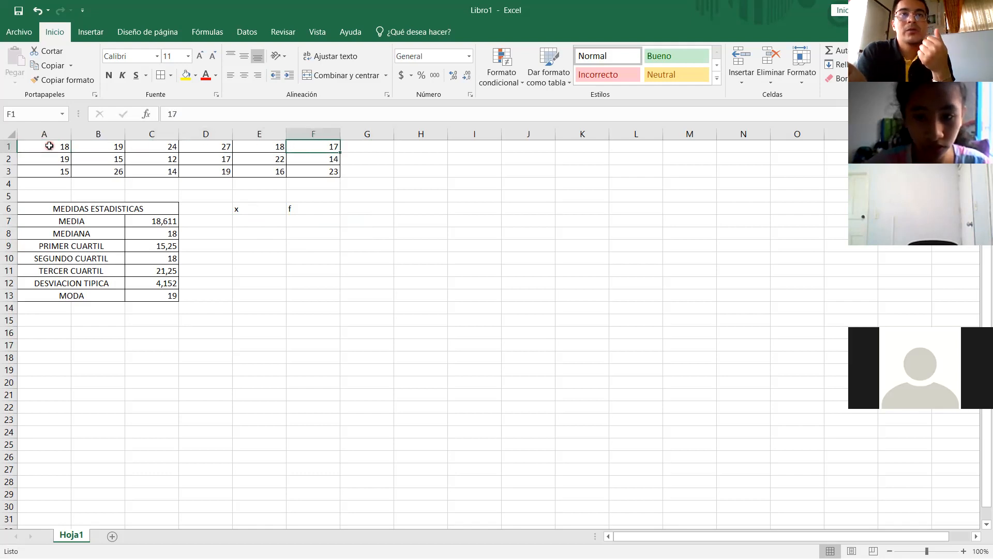
{"action": "key", "text": "Down"}
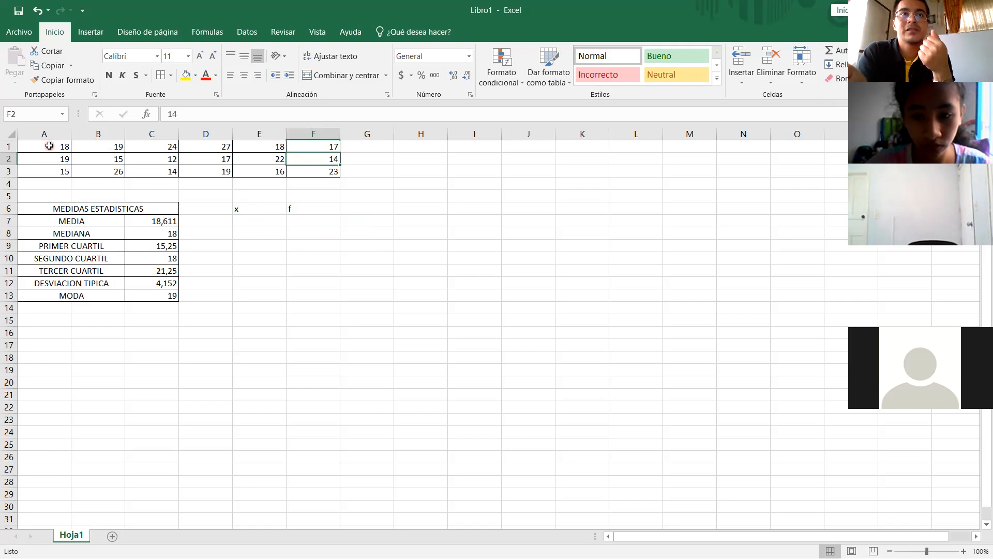
{"action": "key", "text": "Left"}
{"action": "key", "text": "Right"}
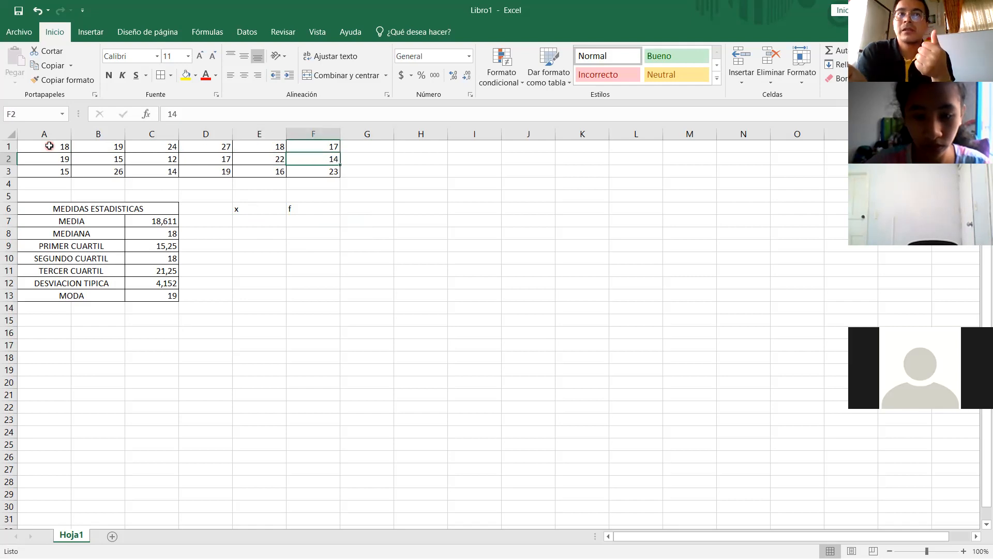
{"action": "key", "text": "Left"}
{"action": "key", "text": "Left"}
{"action": "key", "text": "Left"}
{"action": "key", "text": "Left"}
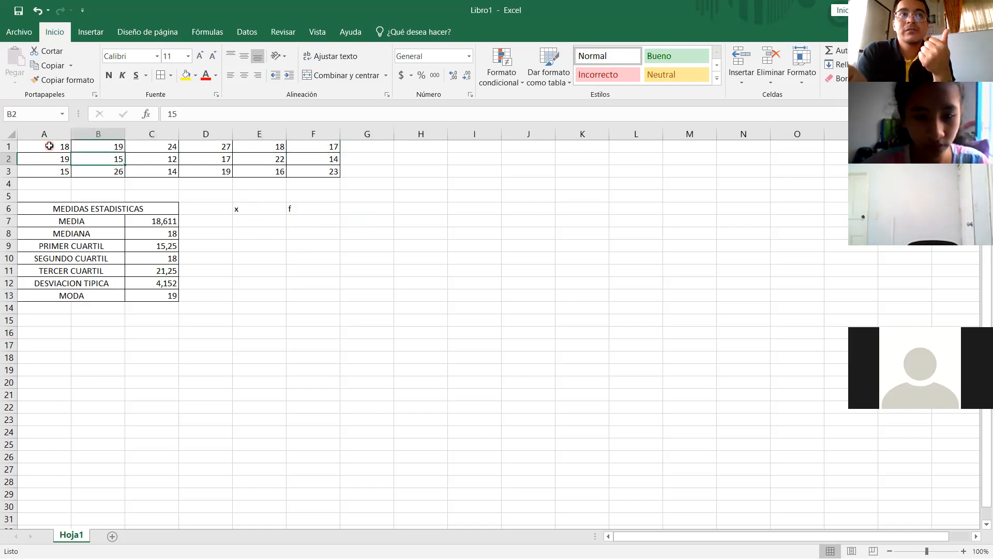
{"action": "key", "text": "Down"}
{"action": "key", "text": "Right"}
{"action": "key", "text": "Right"}
{"action": "key", "text": "Right"}
{"action": "key", "text": "Down"}
{"action": "key", "text": "Down"}
{"action": "key", "text": "Down"}
{"action": "key", "text": "Down"}
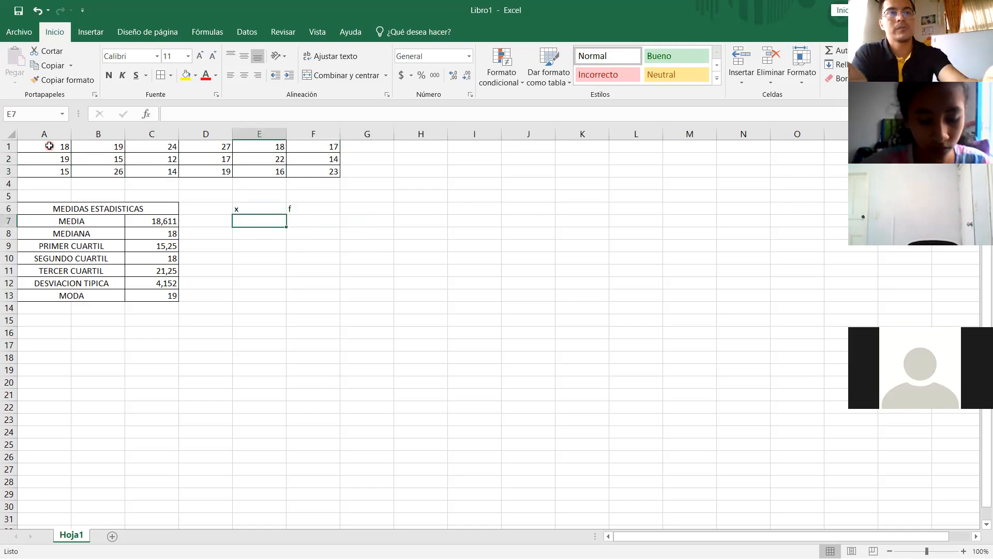
{"action": "type", "text": "12"}
{"action": "key", "text": "Up"}
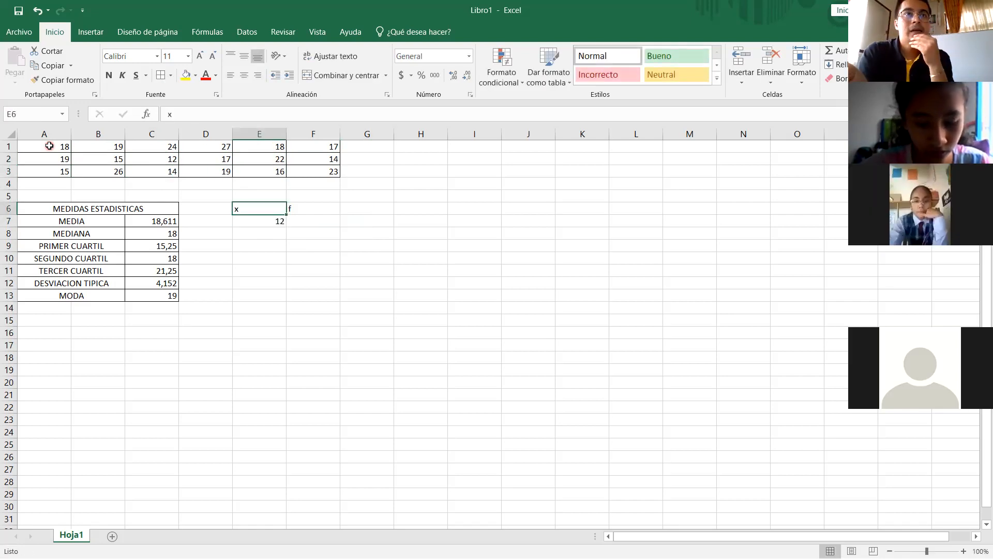
Count the occurrences of 12 in A1:F3 and enter its frequency 1 in F7
{"action": "key", "text": "Up"}
{"action": "key", "text": "Up"}
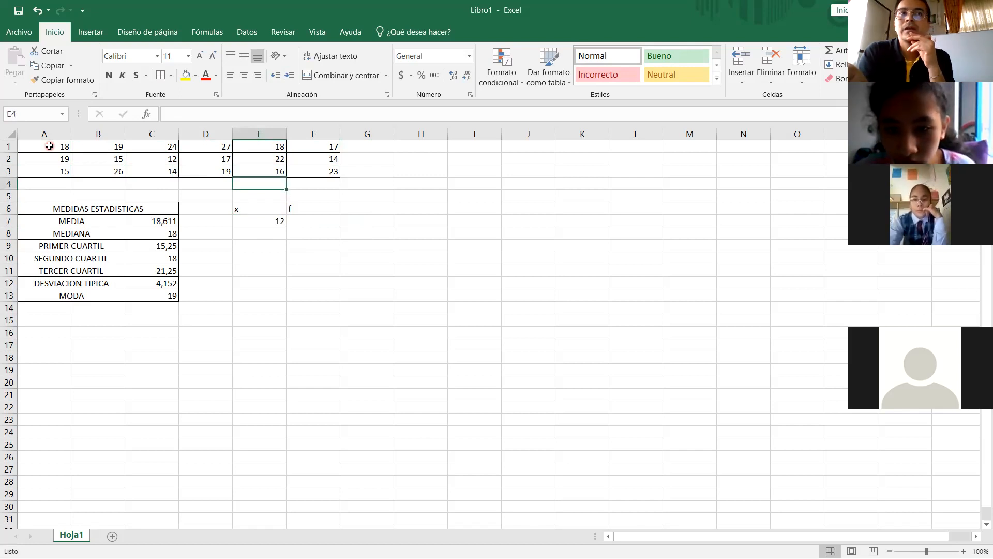
{"action": "key", "text": "Left"}
{"action": "key", "text": "Up"}
{"action": "key", "text": "Left"}
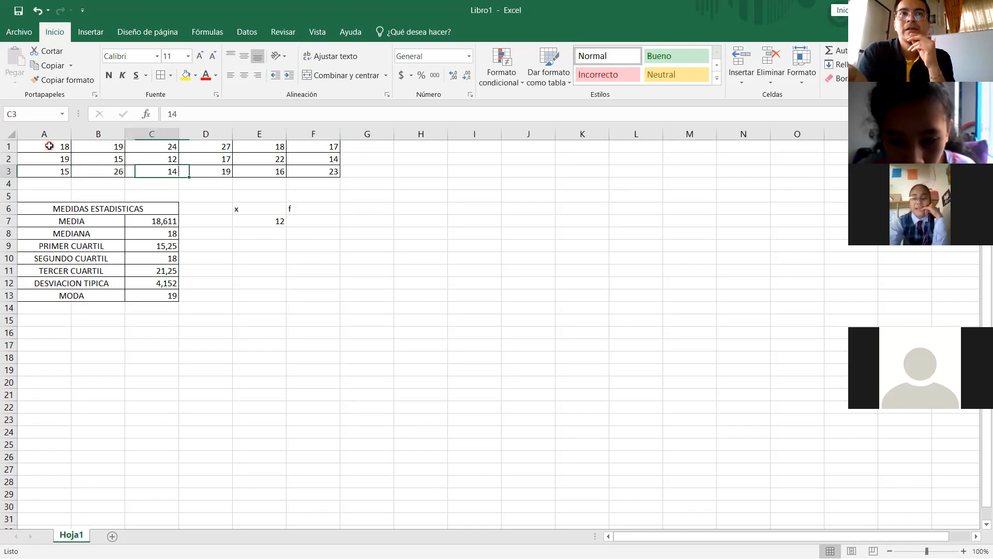
{"action": "key", "text": "Left"}
{"action": "key", "text": "Left"}
{"action": "key", "text": "Up"}
{"action": "key", "text": "Up"}
{"action": "key", "text": "Right"}
{"action": "key", "text": "Right"}
{"action": "key", "text": "Right"}
{"action": "key", "text": "Right"}
{"action": "key", "text": "Right"}
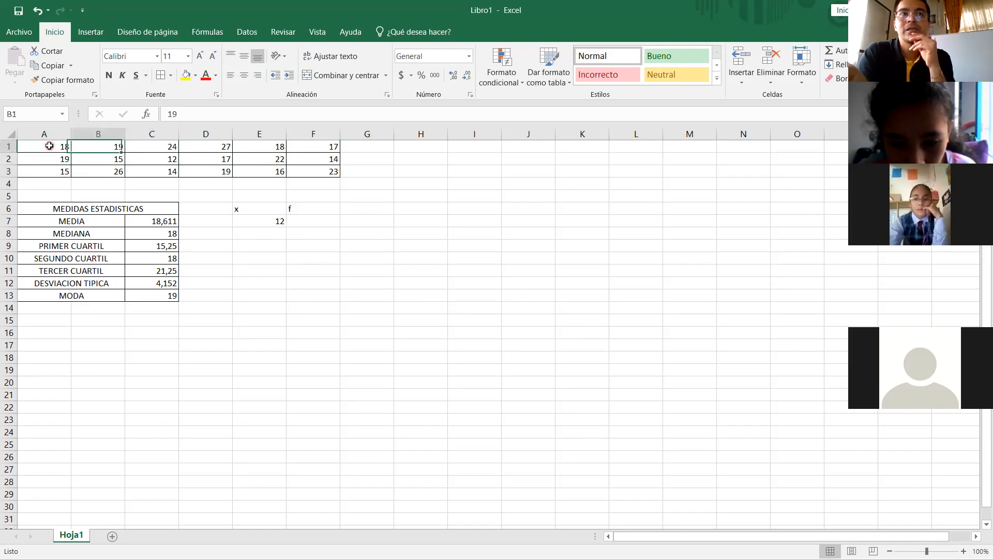
{"action": "key", "text": "Down"}
{"action": "key", "text": "Left"}
{"action": "key", "text": "Left"}
{"action": "key", "text": "Left"}
{"action": "key", "text": "Left"}
{"action": "key", "text": "Left"}
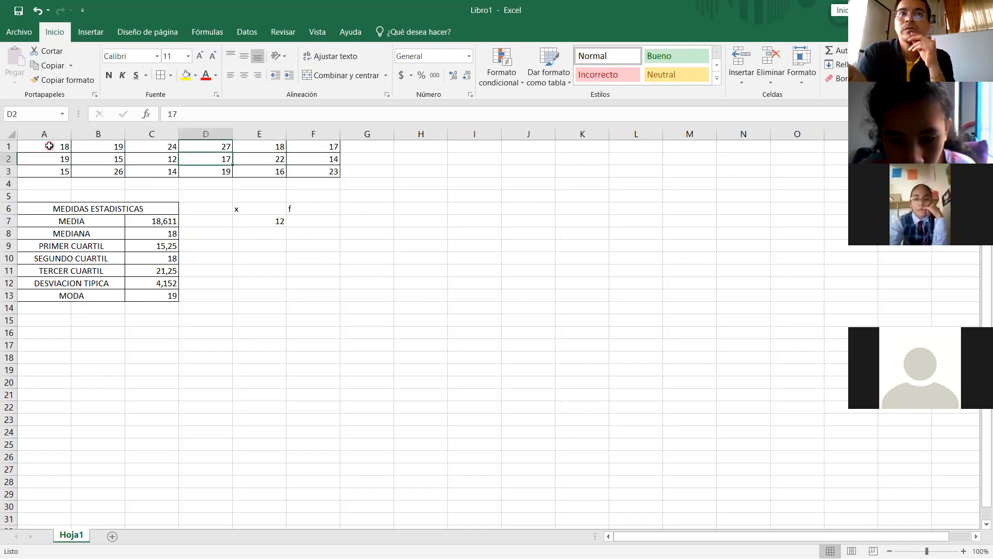
{"action": "key", "text": "Down"}
{"action": "key", "text": "Right"}
{"action": "key", "text": "Right"}
{"action": "key", "text": "Right"}
{"action": "key", "text": "Right"}
{"action": "key", "text": "Right"}
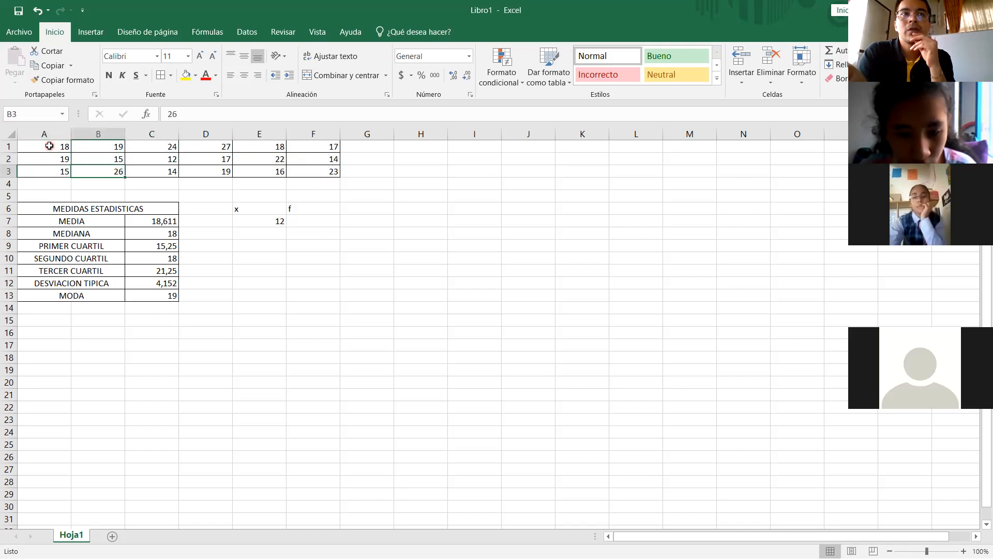
{"action": "key", "text": "Down"}
{"action": "key", "text": "Down"}
{"action": "key", "text": "Down"}
{"action": "key", "text": "Down"}
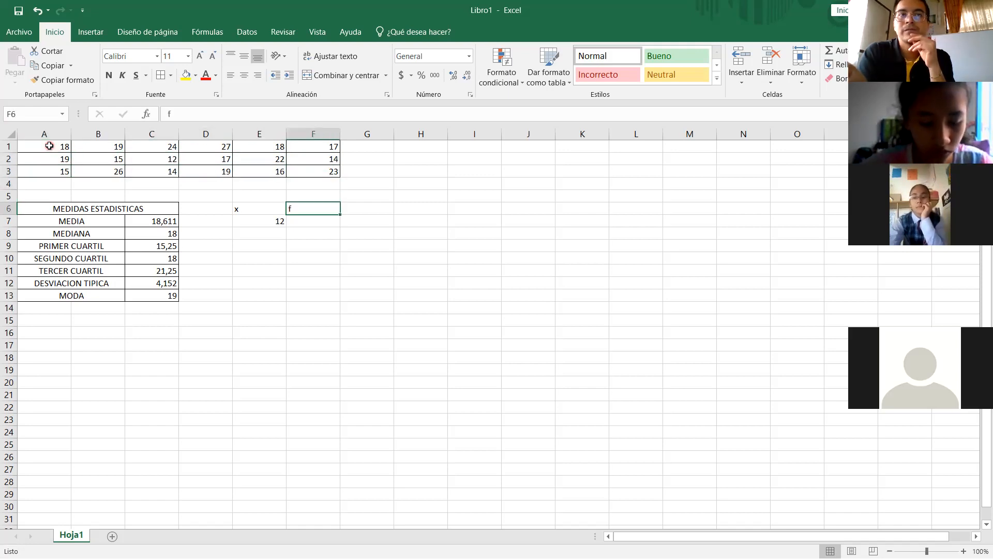
{"action": "type", "text": "1"}
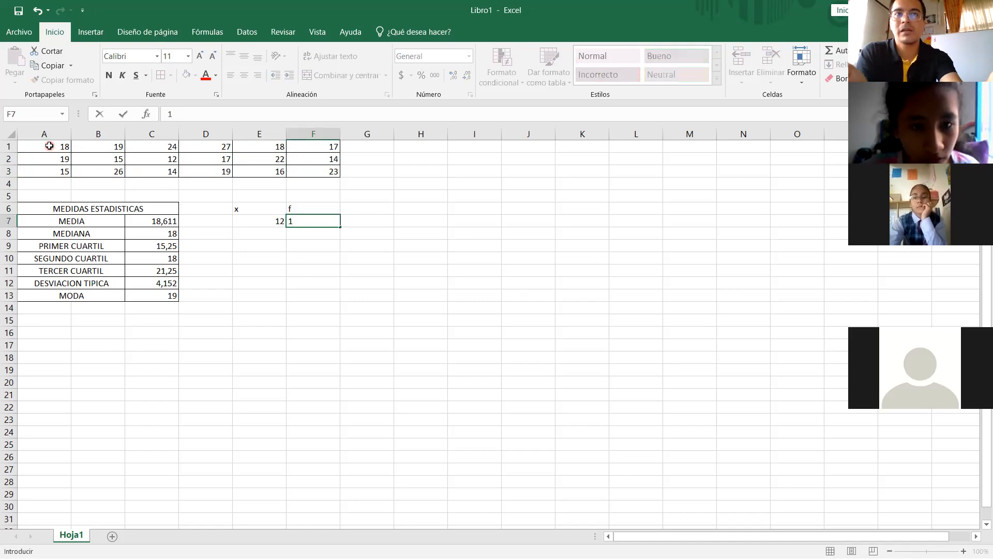
{"action": "key", "text": "Return"}
Enter the value 14 in E8 and its frequency 2 in F8
{"action": "key", "text": "Left"}
{"action": "type", "text": "14"}
{"action": "key", "text": "Tab"}
{"action": "type", "text": "2"}
{"action": "key", "text": "Return"}
Check the data in A1:F3 for the value 15, then enter 15 in E9 and its frequency 2 in F9
{"action": "key", "text": "Up"}
{"action": "key", "text": "Up"}
{"action": "key", "text": "Up"}
{"action": "key", "text": "Up"}
{"action": "key", "text": "Up"}
{"action": "key", "text": "Up"}
{"action": "key", "text": "Up"}
{"action": "key", "text": "Left"}
{"action": "key", "text": "Left"}
{"action": "key", "text": "Left"}
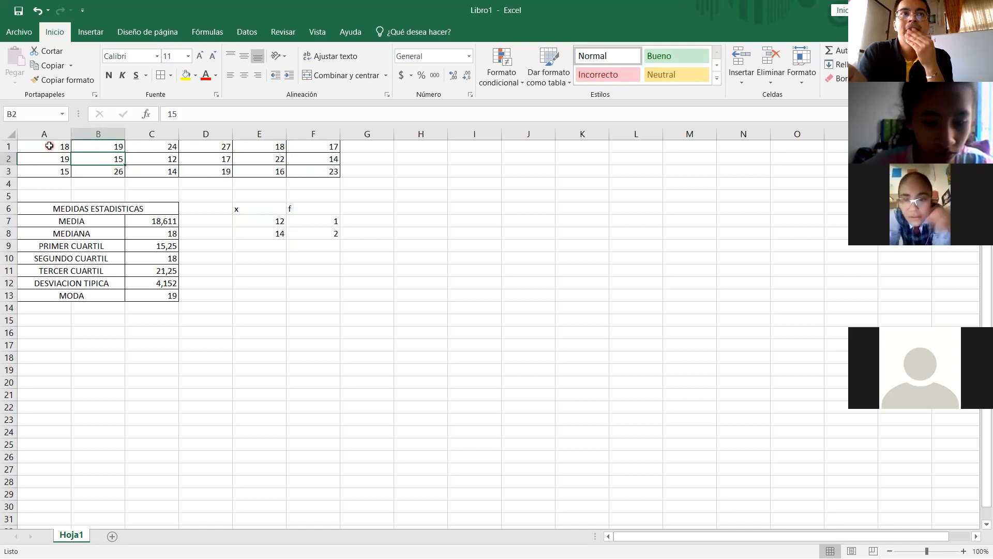
{"action": "key", "text": "Down"}
{"action": "key", "text": "Left"}
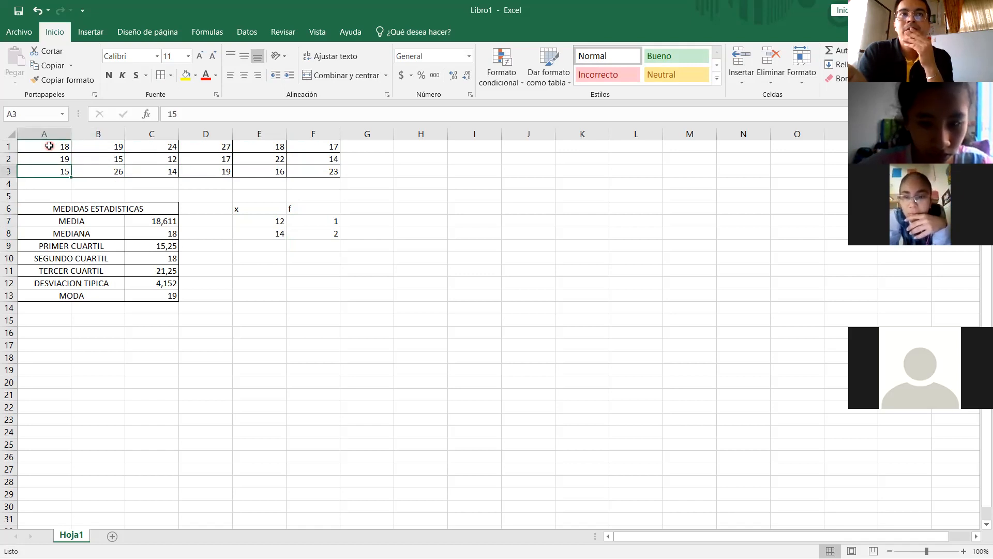
{"action": "key", "text": "Right"}
{"action": "key", "text": "Right"}
{"action": "key", "text": "Right"}
{"action": "key", "text": "Right"}
{"action": "key", "text": "Right"}
{"action": "key", "text": "Right"}
{"action": "key", "text": "Right"}
{"action": "key", "text": "Right"}
{"action": "key", "text": "Down"}
{"action": "key", "text": "Down"}
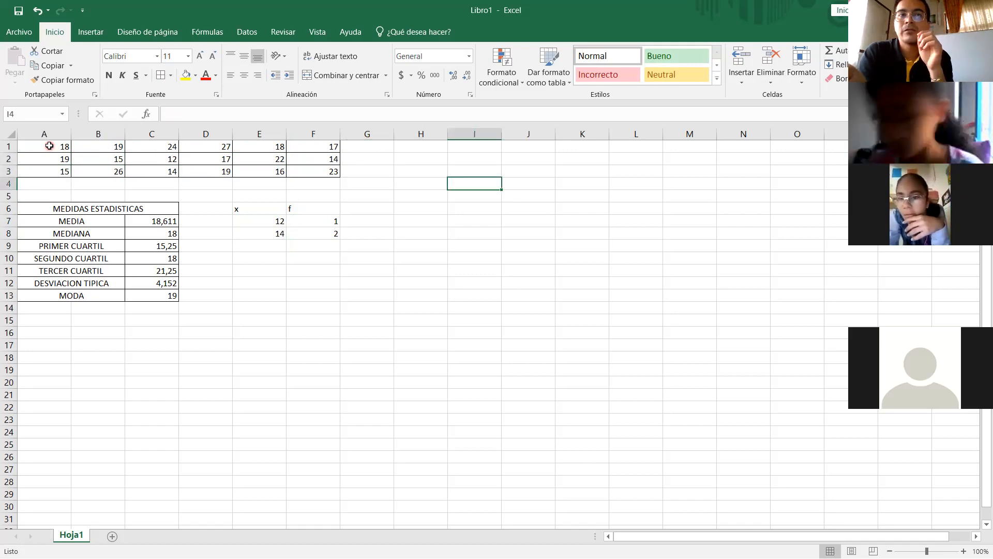
{"action": "key", "text": "Left"}
{"action": "key", "text": "Left"}
{"action": "key", "text": "Left"}
{"action": "key", "text": "Down"}
{"action": "key", "text": "Down"}
{"action": "key", "text": "Left"}
{"action": "key", "text": "Down"}
{"action": "key", "text": "Down"}
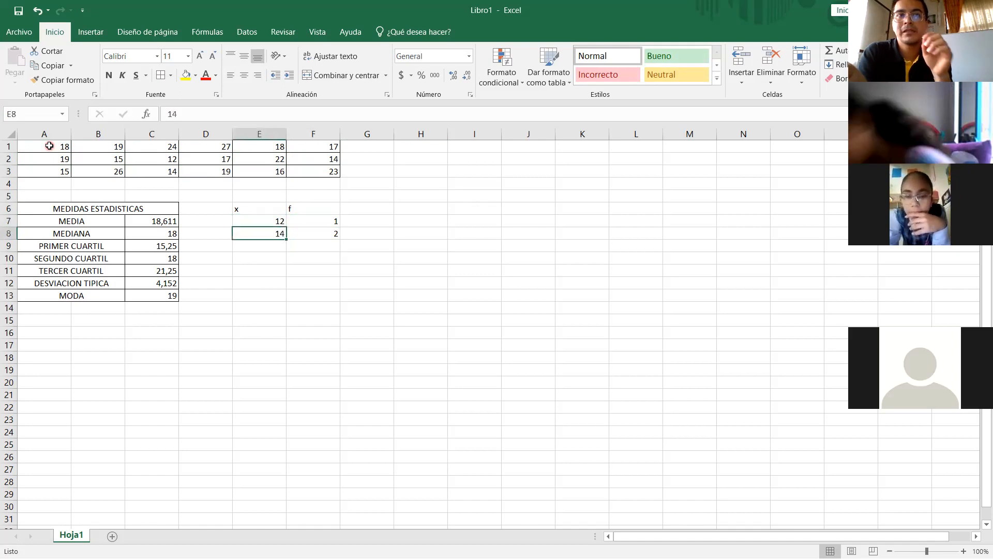
{"action": "type", "text": "15"}
{"action": "key", "text": "Right"}
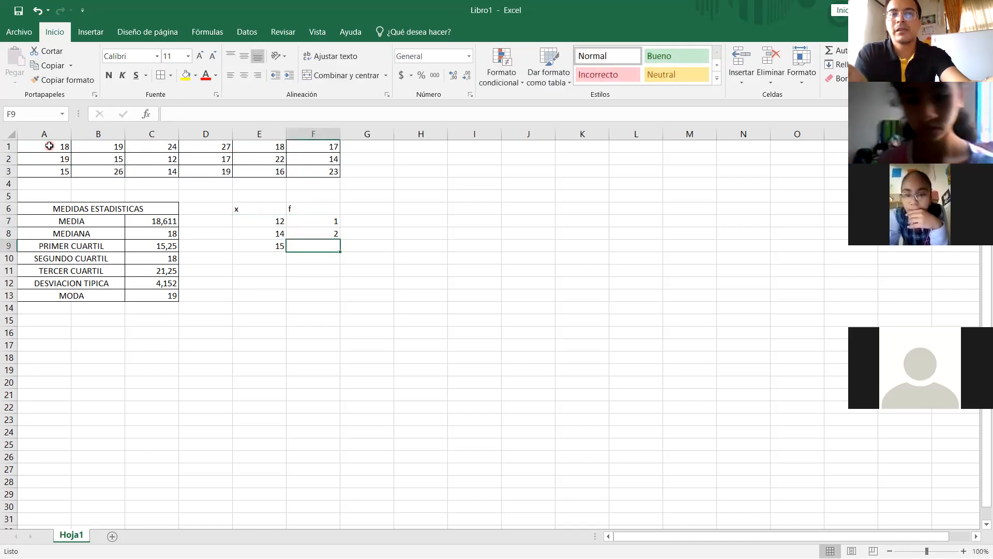
{"action": "type", "text": "2"}
{"action": "key", "text": "Return"}
Check the data for the value 16, then enter 16 in E10 and its frequency 1 in F10
{"action": "key", "text": "Left"}
{"action": "key", "text": "Up"}
{"action": "key", "text": "Up"}
{"action": "key", "text": "Up"}
{"action": "key", "text": "Up"}
{"action": "key", "text": "Up"}
{"action": "key", "text": "Up"}
{"action": "key", "text": "Up"}
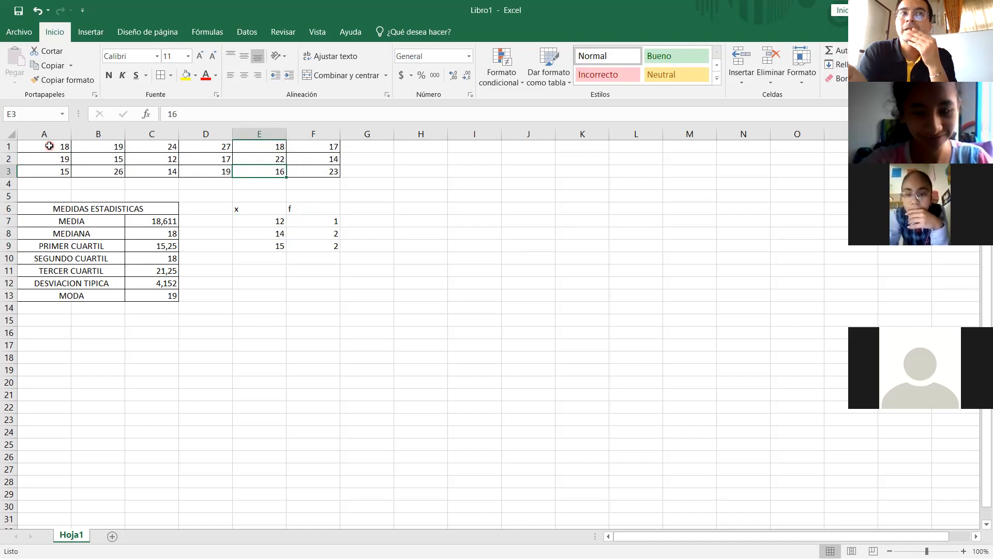
{"action": "key", "text": "Down"}
{"action": "key", "text": "Down"}
{"action": "key", "text": "Down"}
{"action": "key", "text": "Down"}
{"action": "key", "text": "Down"}
{"action": "key", "text": "Down"}
{"action": "key", "text": "Down"}
{"action": "type", "text": "16"}
{"action": "key", "text": "Right"}
{"action": "type", "text": "1"}
{"action": "key", "text": "Down"}
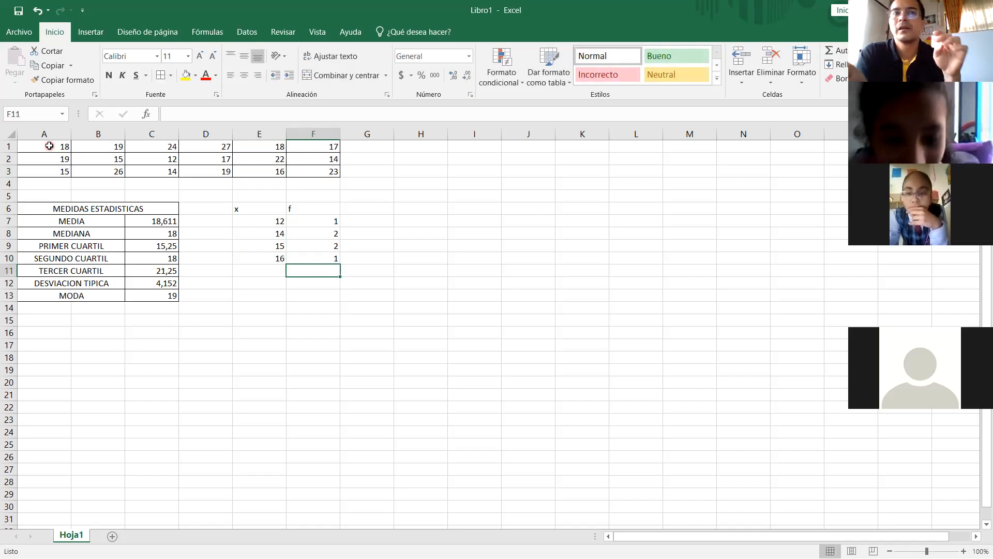
Locate the 17s in the data, then enter 17 in E11 and its frequency 2 in F11
{"action": "key", "text": "Left"}
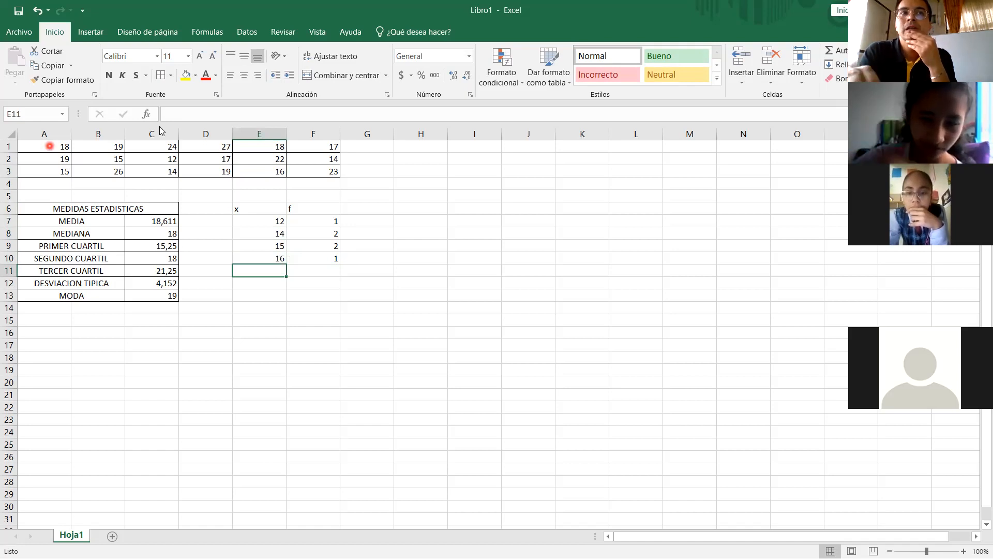
{"action": "left_click", "coordinate": [310, 148]}
{"action": "left_click", "coordinate": [214, 157]}
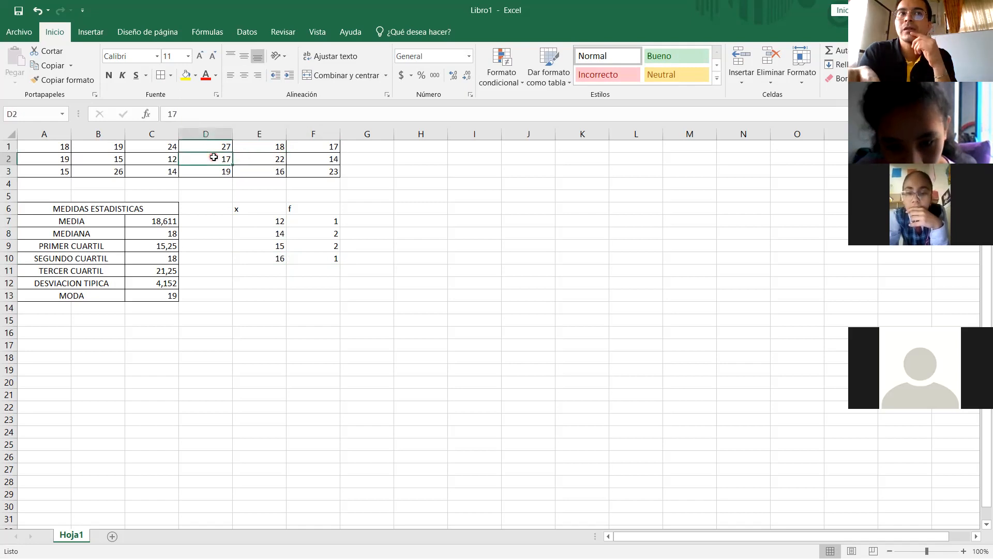
{"action": "left_click", "coordinate": [277, 270]}
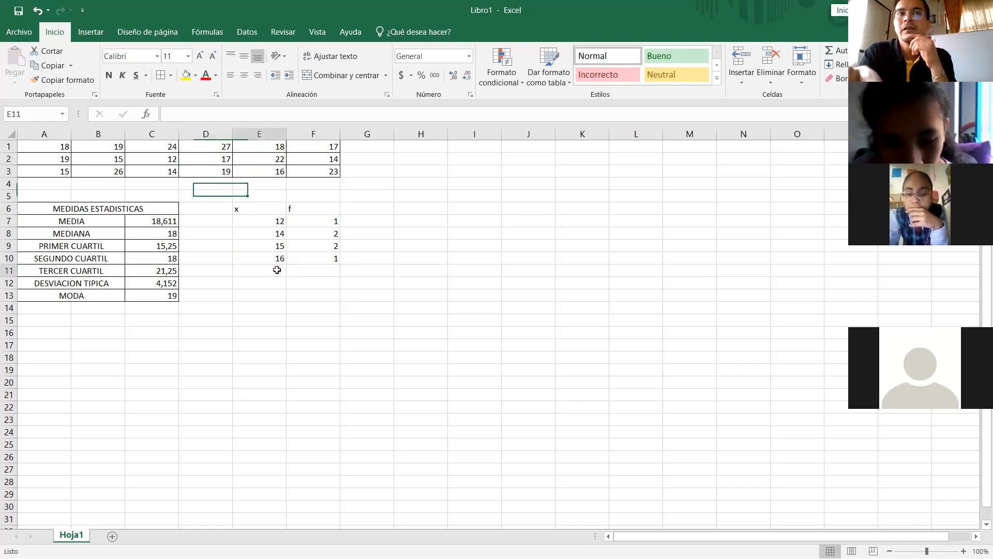
{"action": "type", "text": "17"}
{"action": "key", "text": "Tab"}
{"action": "type", "text": "2"}
{"action": "key", "text": "Return"}
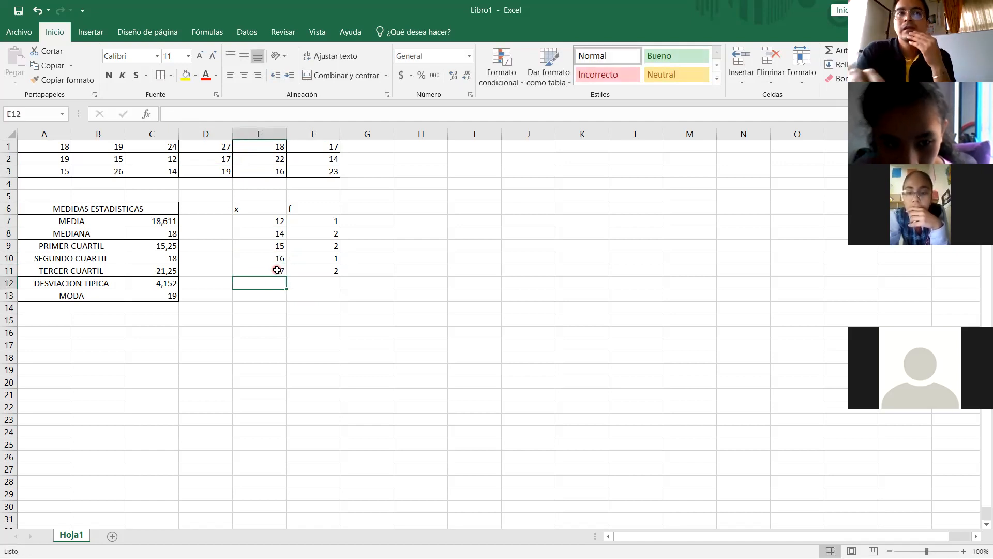
Locate the 18s in the data, then enter 18 in E12 and its frequency 2 in F12
{"action": "left_click", "coordinate": [53, 151]}
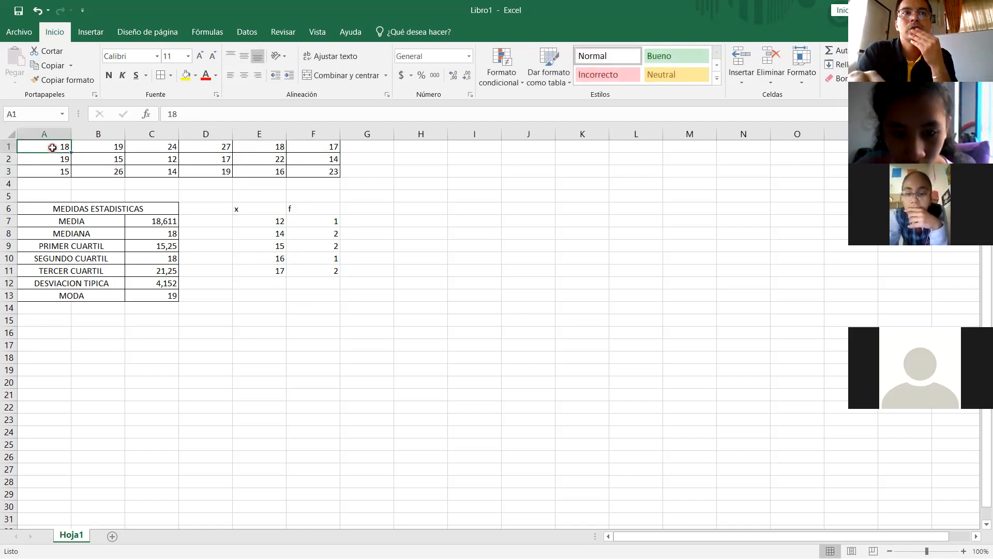
{"action": "left_click", "coordinate": [275, 146]}
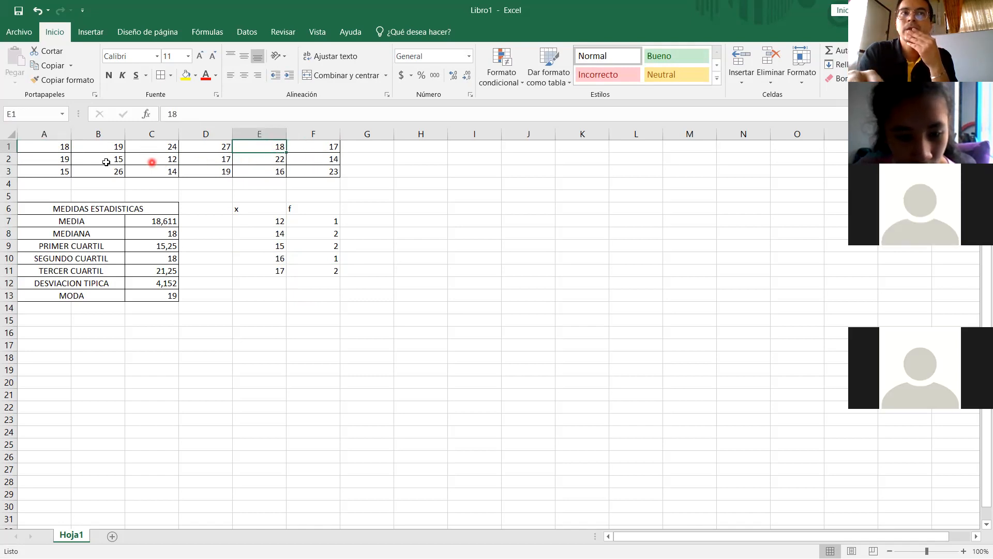
{"action": "left_click", "coordinate": [264, 283]}
{"action": "type", "text": "18"}
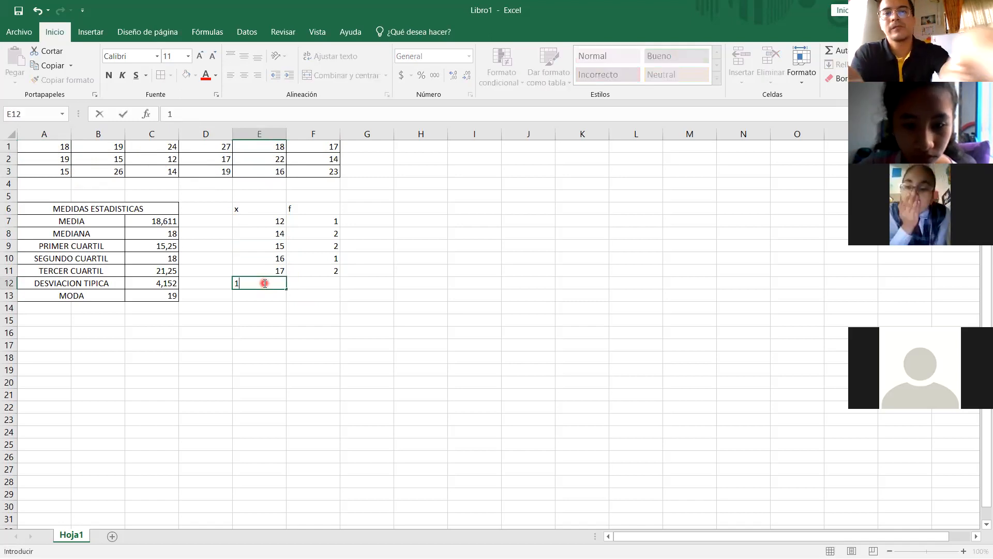
{"action": "key", "text": "Tab"}
{"action": "type", "text": "22"}
{"action": "key", "text": "BackSpace"}
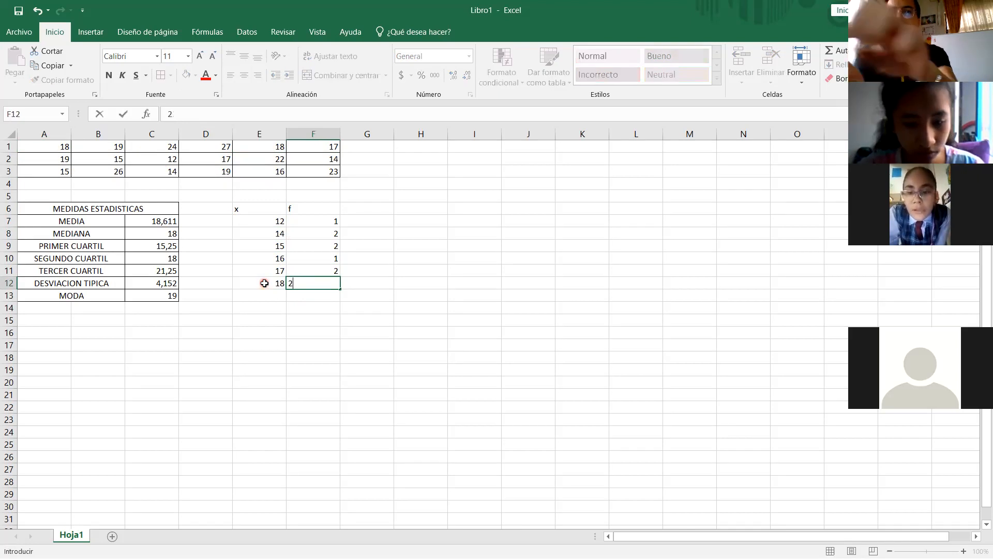
{"action": "key", "text": "Return"}
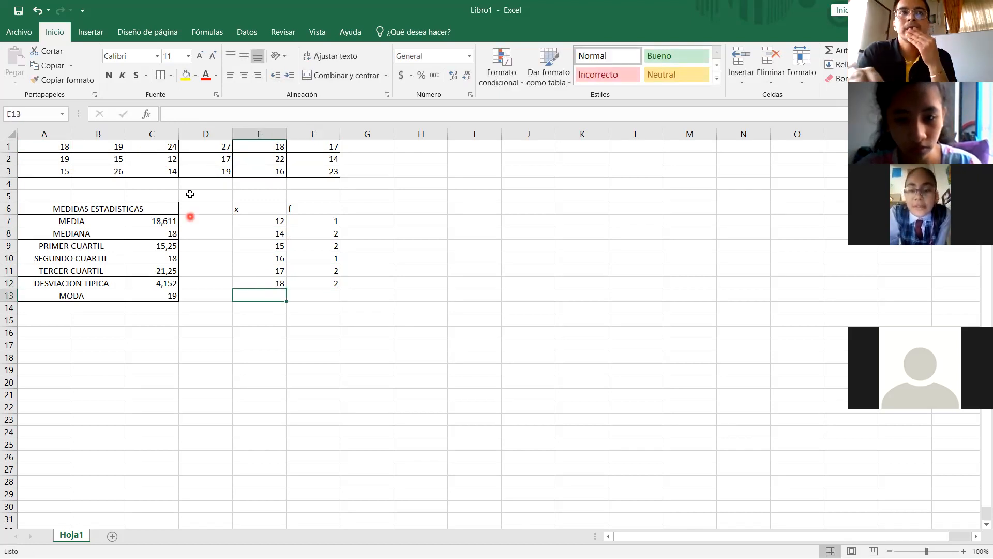
Enter the value 19 in E13 and its frequency 3 in F13
{"action": "type", "text": "19"}
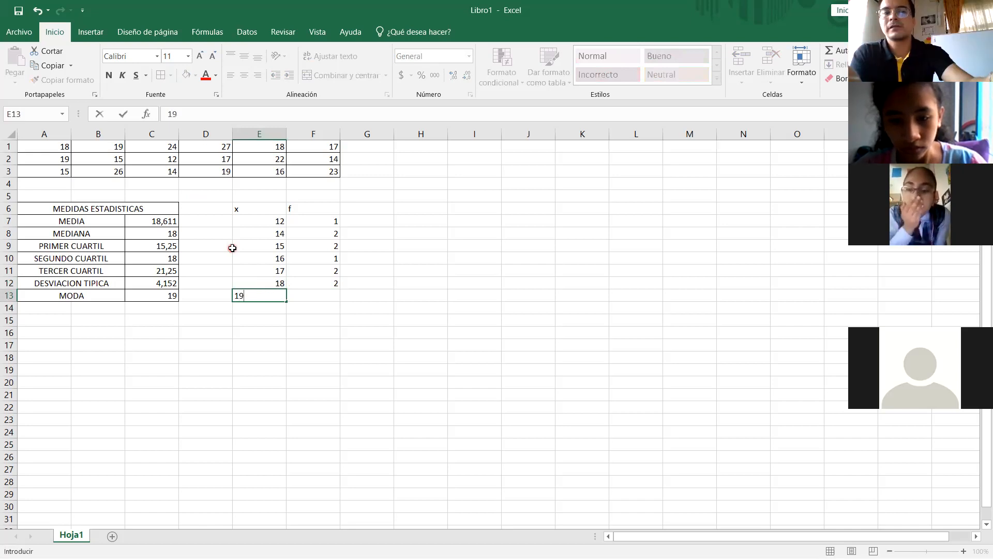
{"action": "key", "text": "Tab"}
{"action": "type", "text": "3"}
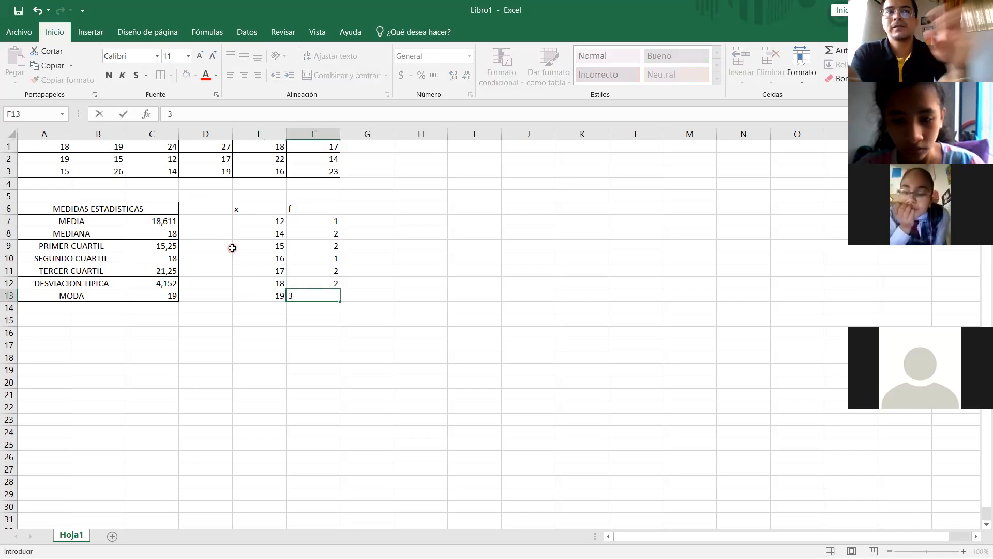
{"action": "key", "text": "Return"}
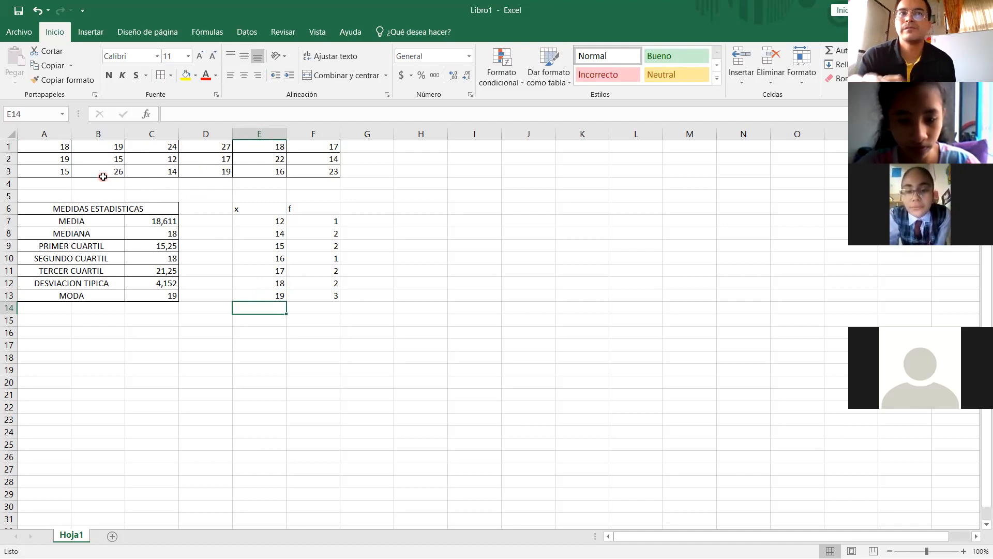
Enter 22 and 23 in E14:E15, each with a frequency of 1 in column F
{"action": "type", "text": "22"}
{"action": "key", "text": "Right"}
{"action": "type", "text": "1"}
{"action": "key", "text": "Return"}
{"action": "key", "text": "Left"}
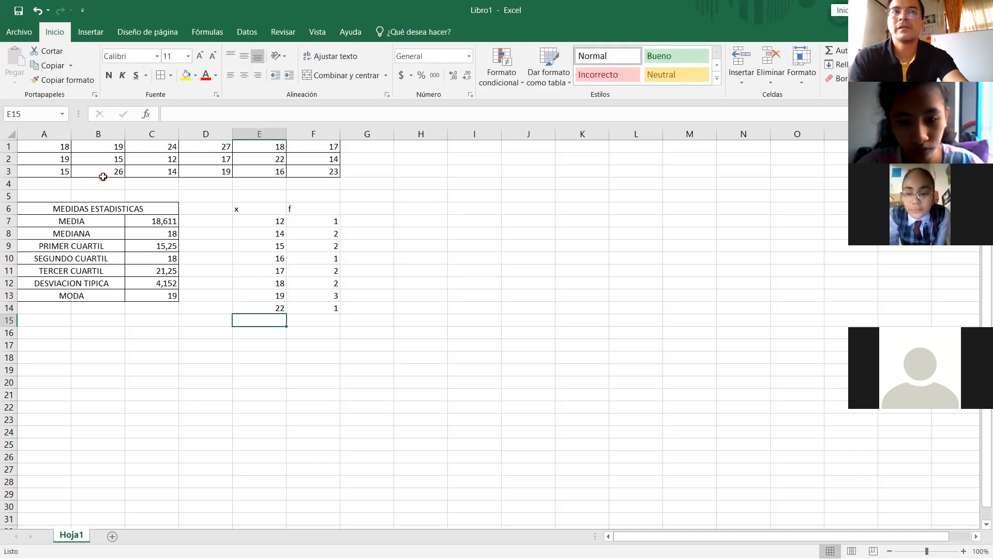
{"action": "type", "text": "23"}
{"action": "key", "text": "Right"}
{"action": "type", "text": "1"}
{"action": "key", "text": "Return"}
{"action": "key", "text": "Left"}
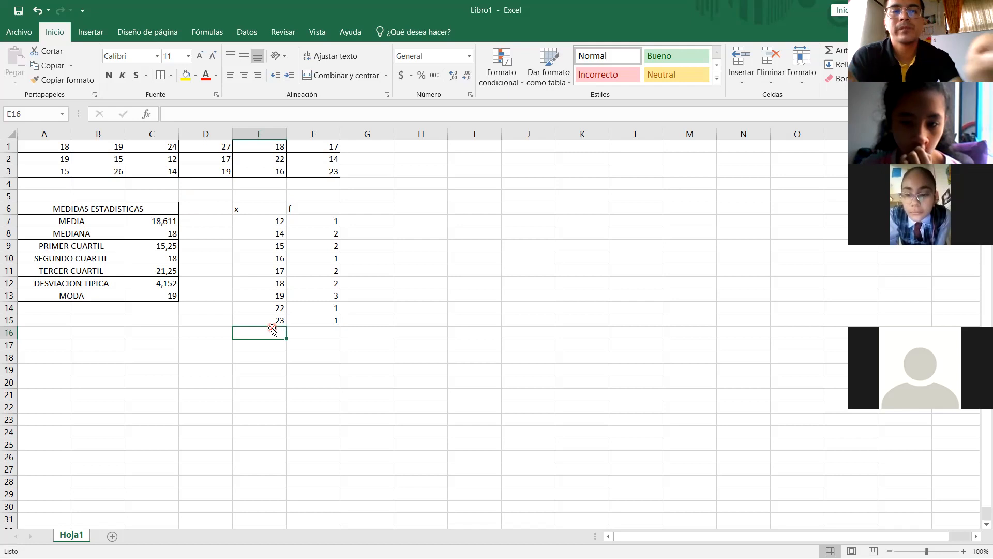
Enter the value 24 in E16 and its frequency 1 in F16
{"action": "type", "text": "24"}
{"action": "key", "text": "Tab"}
{"action": "type", "text": "1"}
{"action": "key", "text": "Return"}
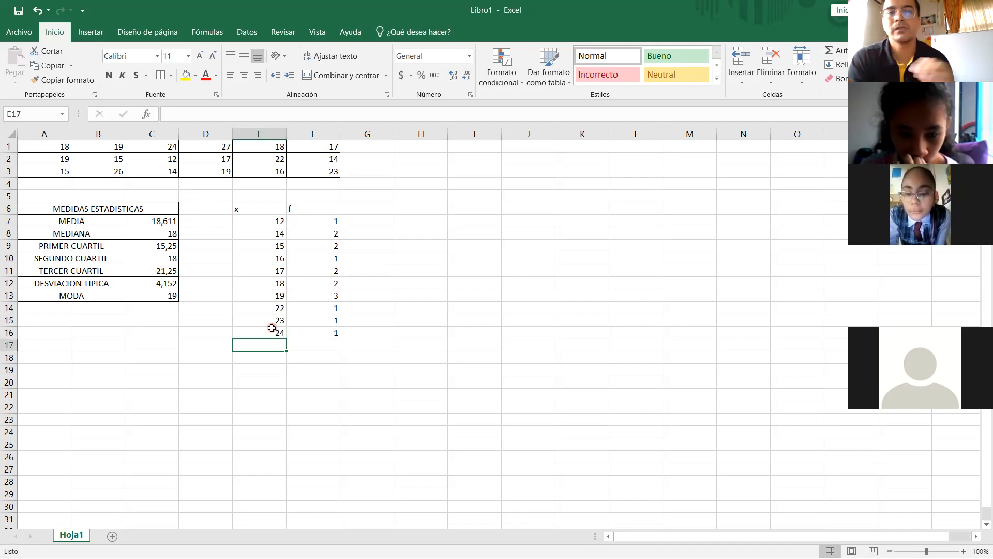
Enter 26 and 27 in E17:E18, each with a frequency of 1 in column F
{"action": "type", "text": "26"}
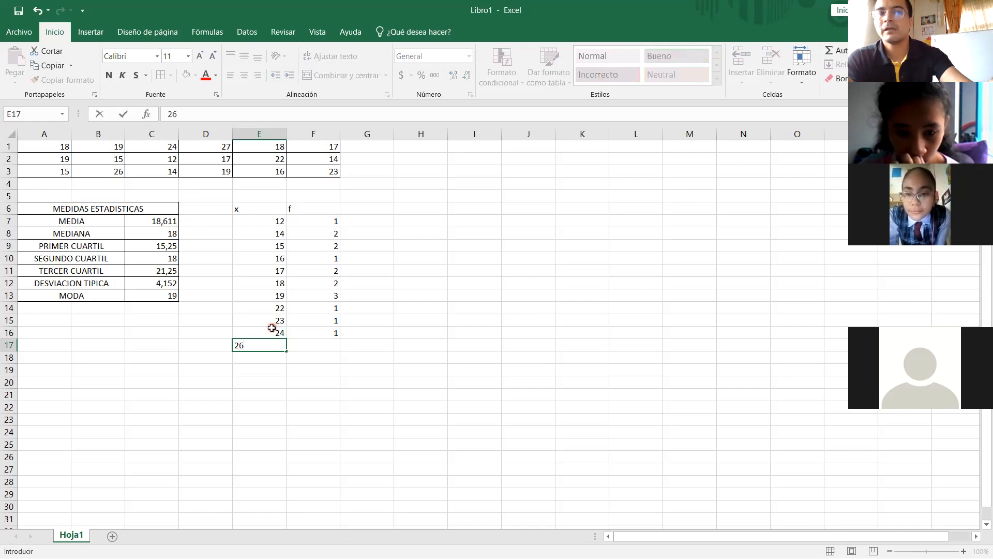
{"action": "key", "text": "Right"}
{"action": "type", "text": "1"}
{"action": "key", "text": "Return"}
{"action": "key", "text": "Left"}
{"action": "type", "text": "27"}
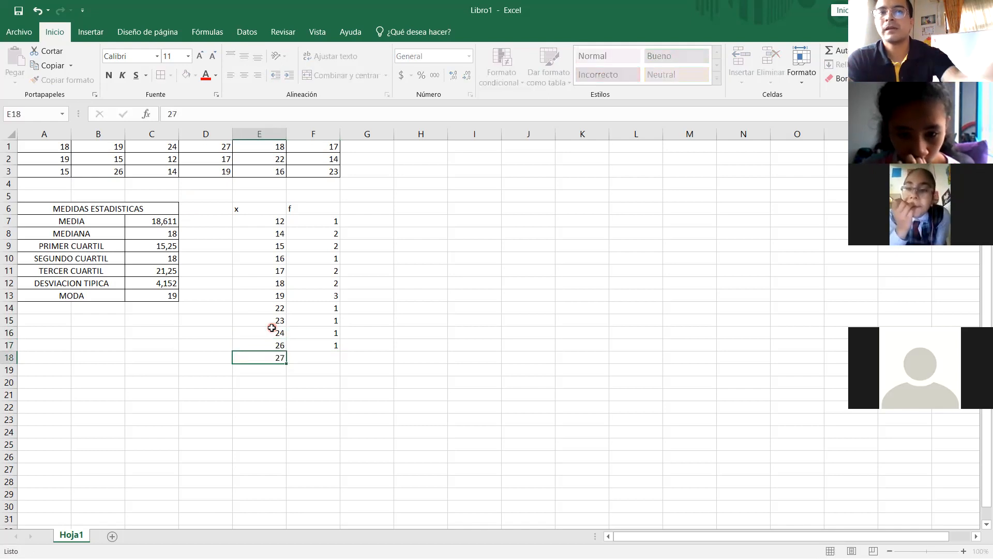
{"action": "key", "text": "Right"}
{"action": "type", "text": "1"}
{"action": "key", "text": "Right"}
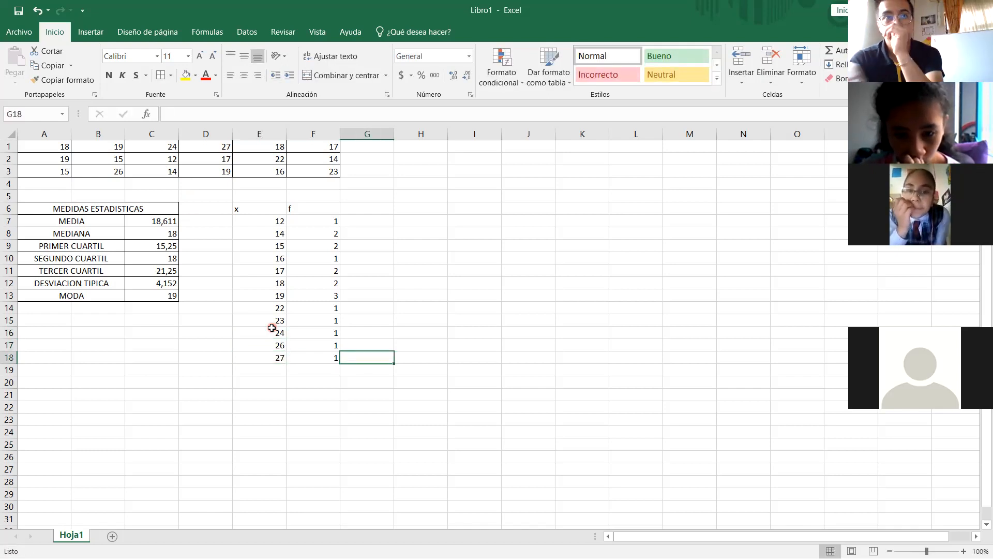
Apply all borders to the x/f frequency table in E6:F18
{"action": "left_click_drag", "start_coordinate": [264, 207], "coordinate": [328, 357]}
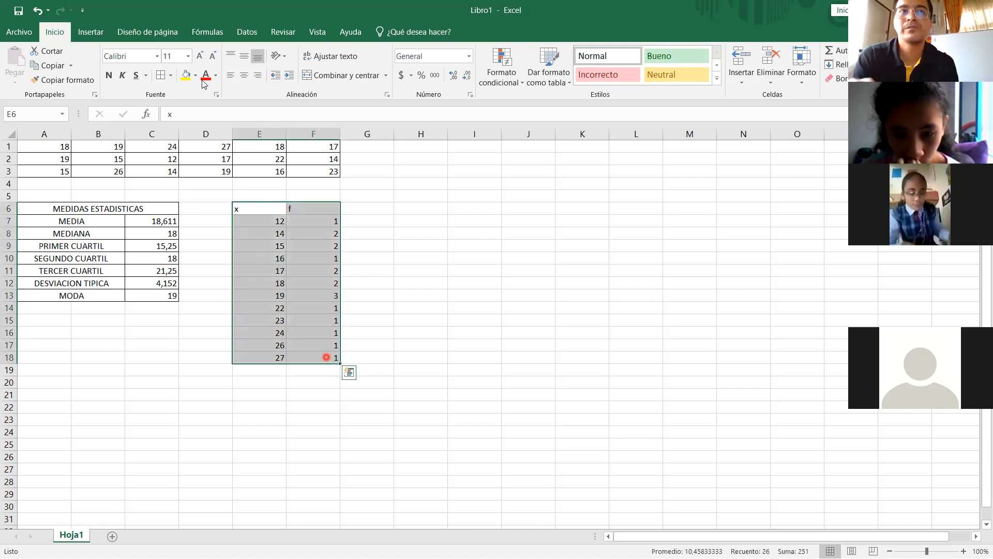
{"action": "left_click", "coordinate": [161, 75]}
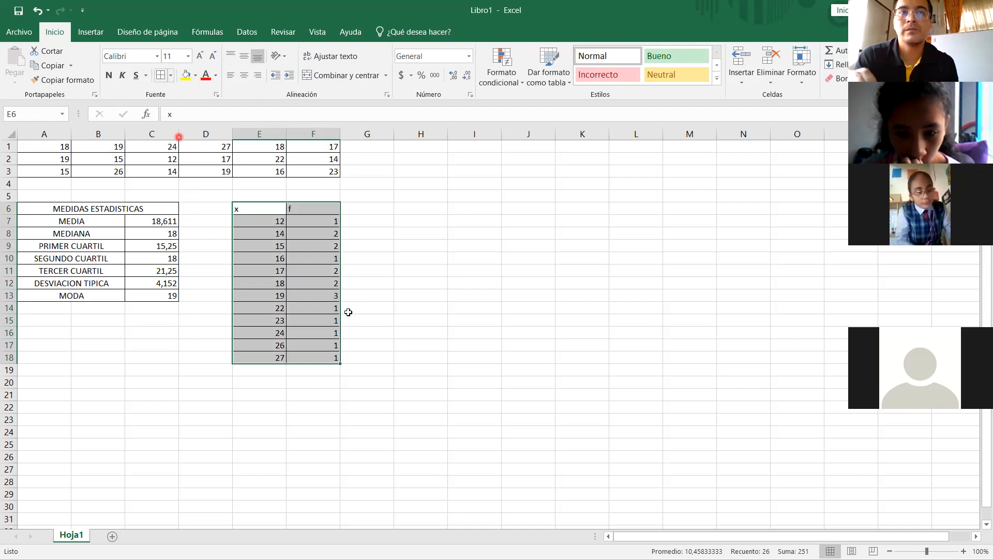
{"action": "left_click", "coordinate": [354, 313]}
{"action": "left_click", "coordinate": [424, 334]}
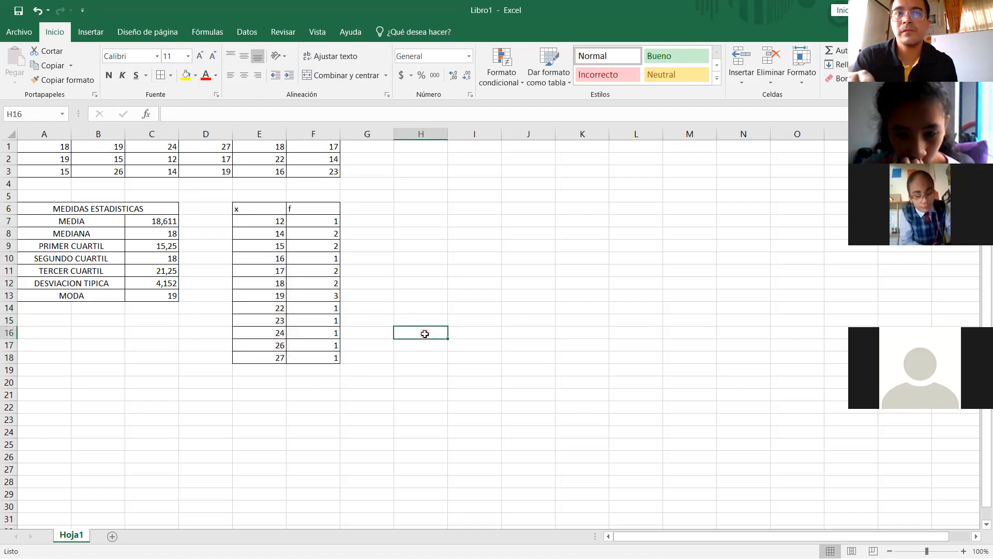
Select the frequencies in F7:F18 to check their sum
{"action": "left_click", "coordinate": [321, 370]}
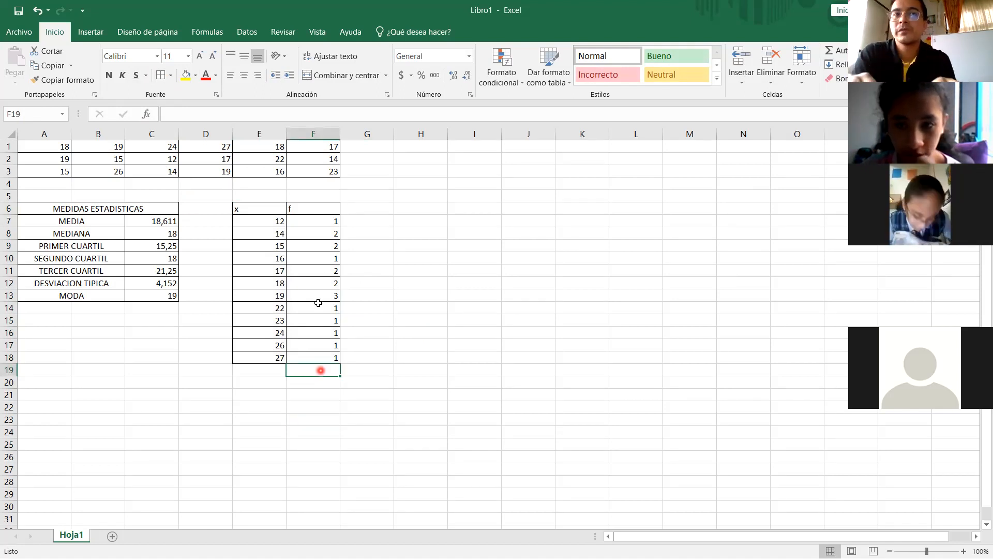
{"action": "left_click", "coordinate": [316, 223]}
{"action": "left_click_drag", "start_coordinate": [316, 226], "coordinate": [334, 354]}
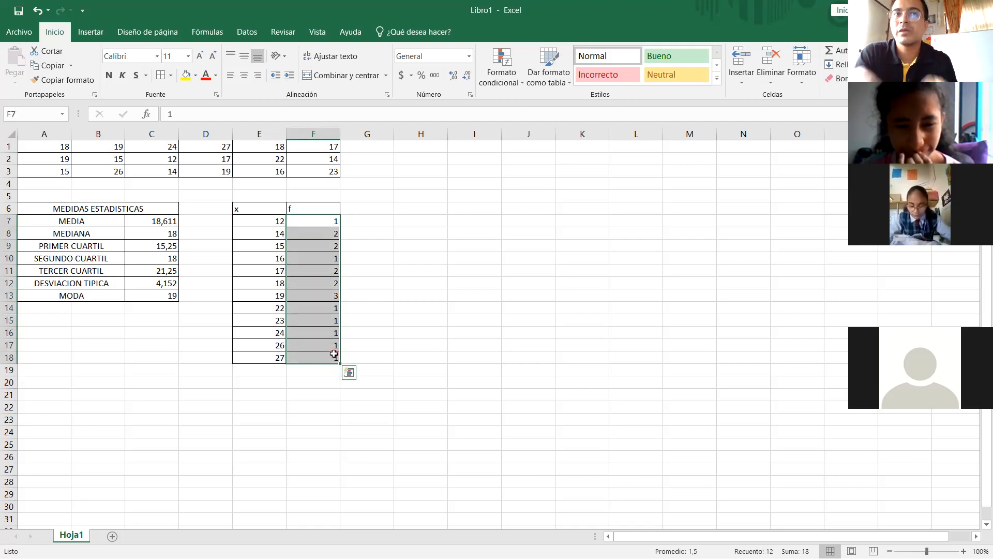